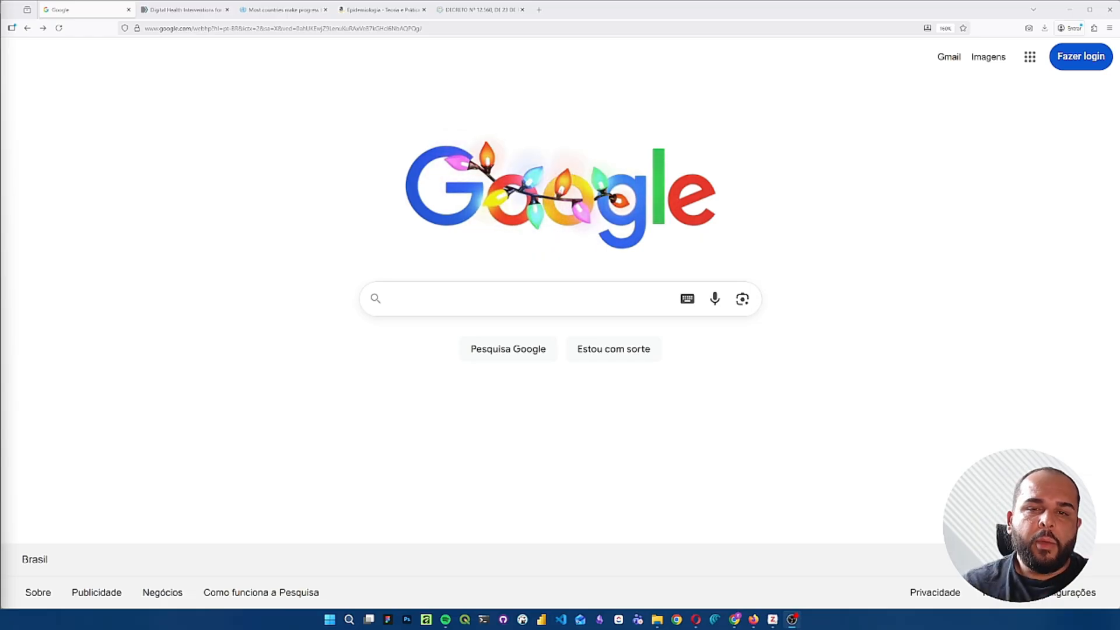
- Search Google for "zotero" and open the download page of the official zotero.org site
click(390, 299)
text(zotero)
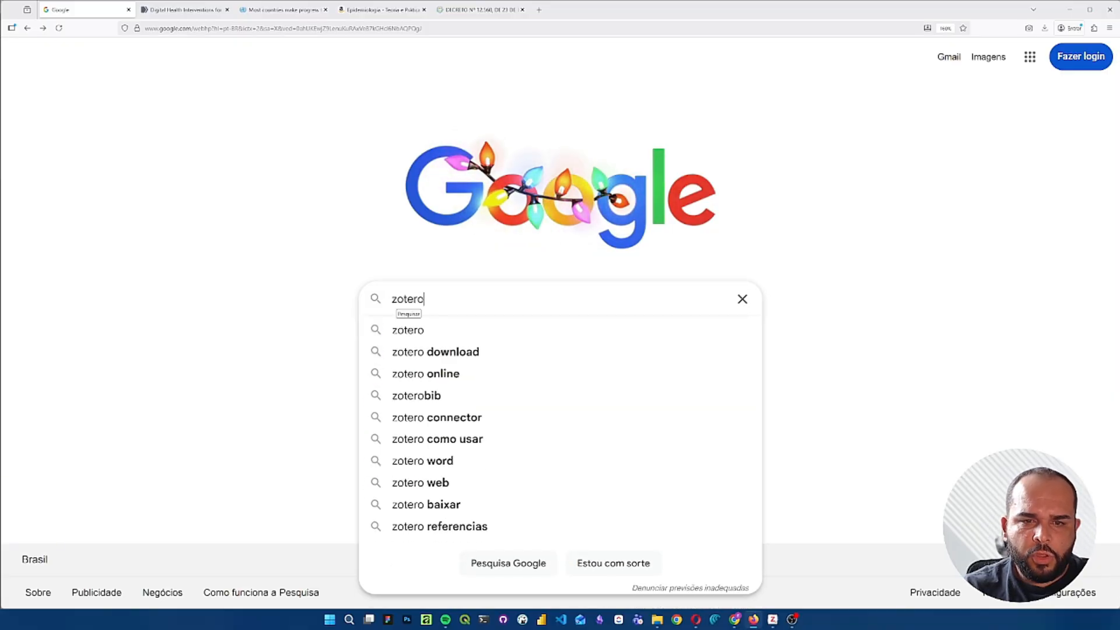
key(Return)
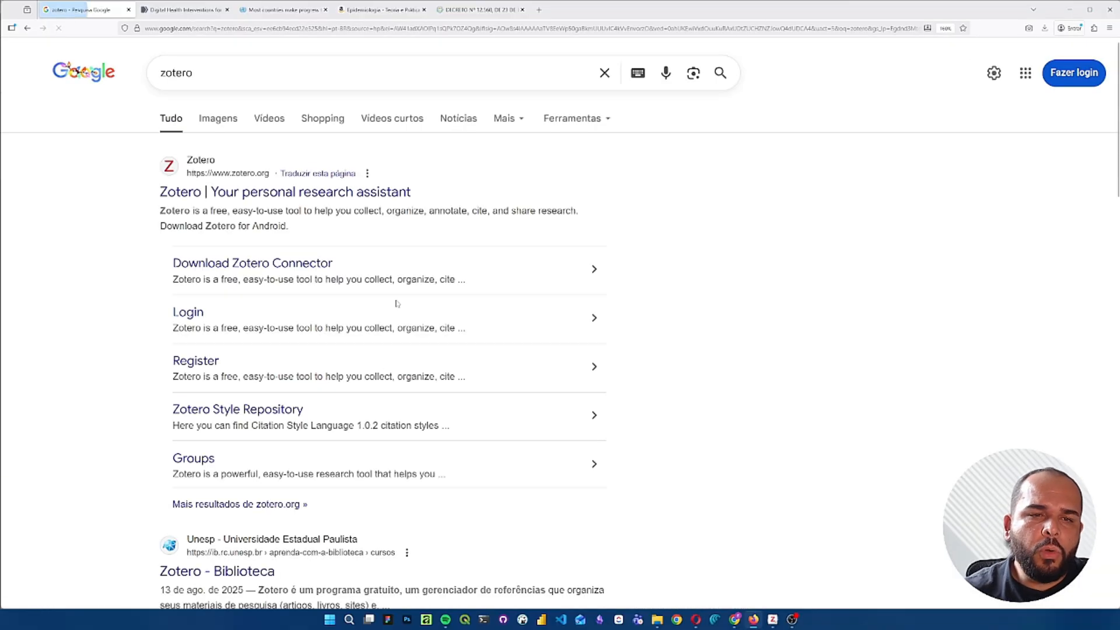
click(394, 193)
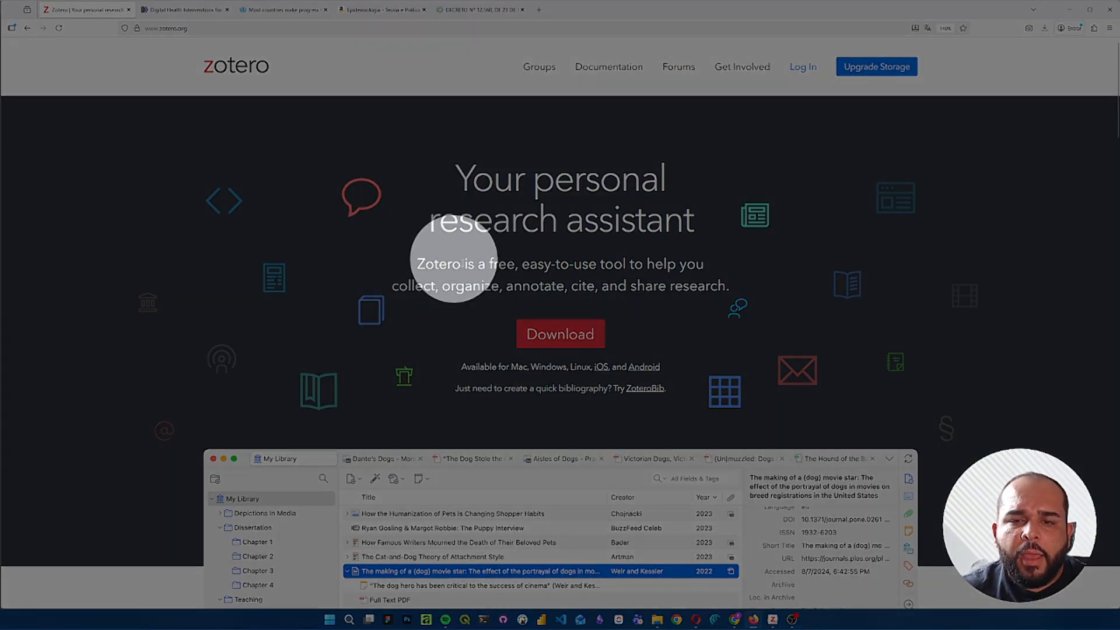
click(561, 337)
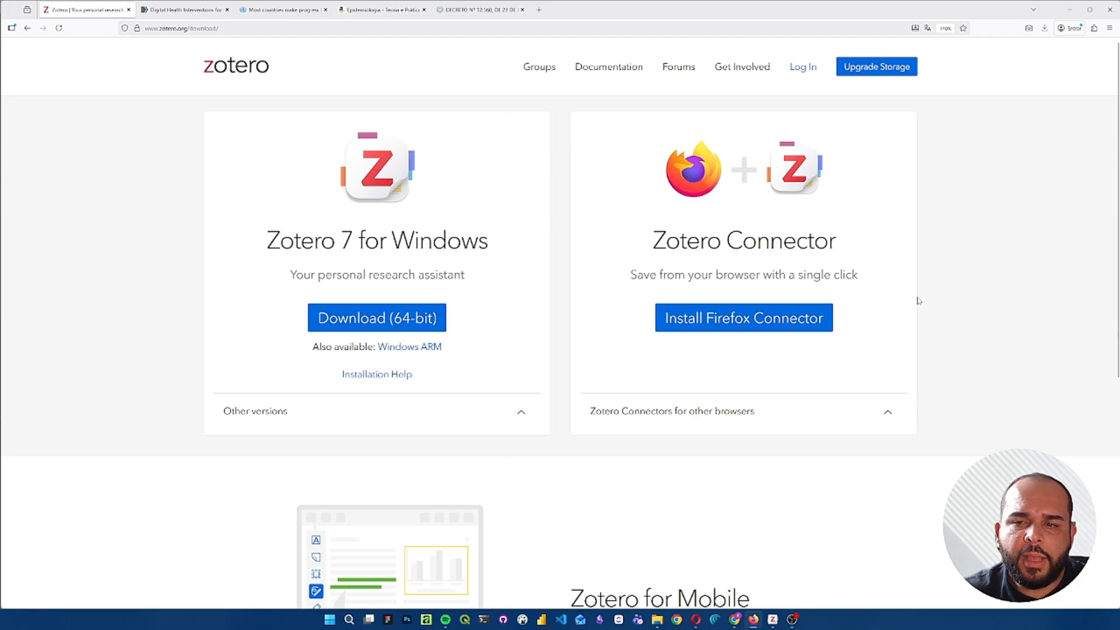
- Install the Zotero Connector extension for Firefox, granting its permissions, and check it in the browser's extension list
click(762, 325)
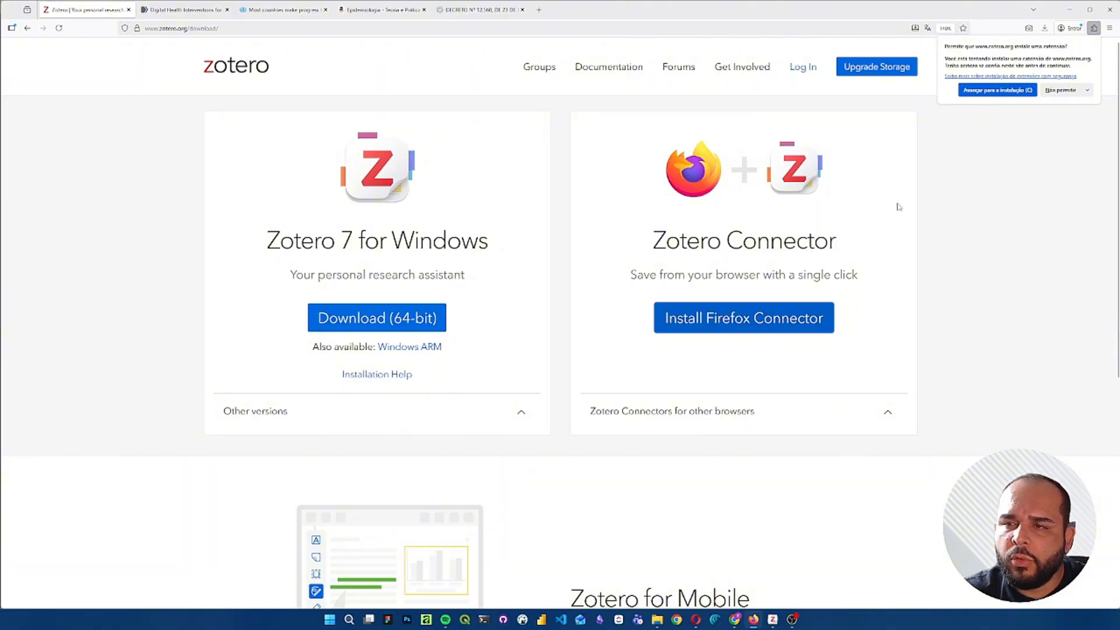
click(1007, 90)
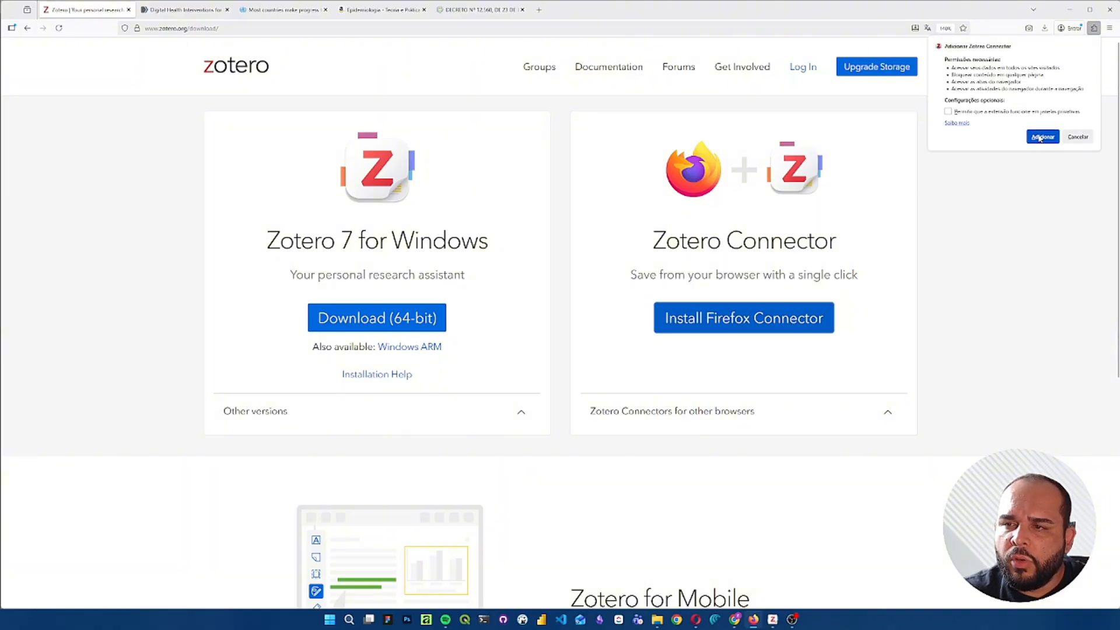
click(1039, 137)
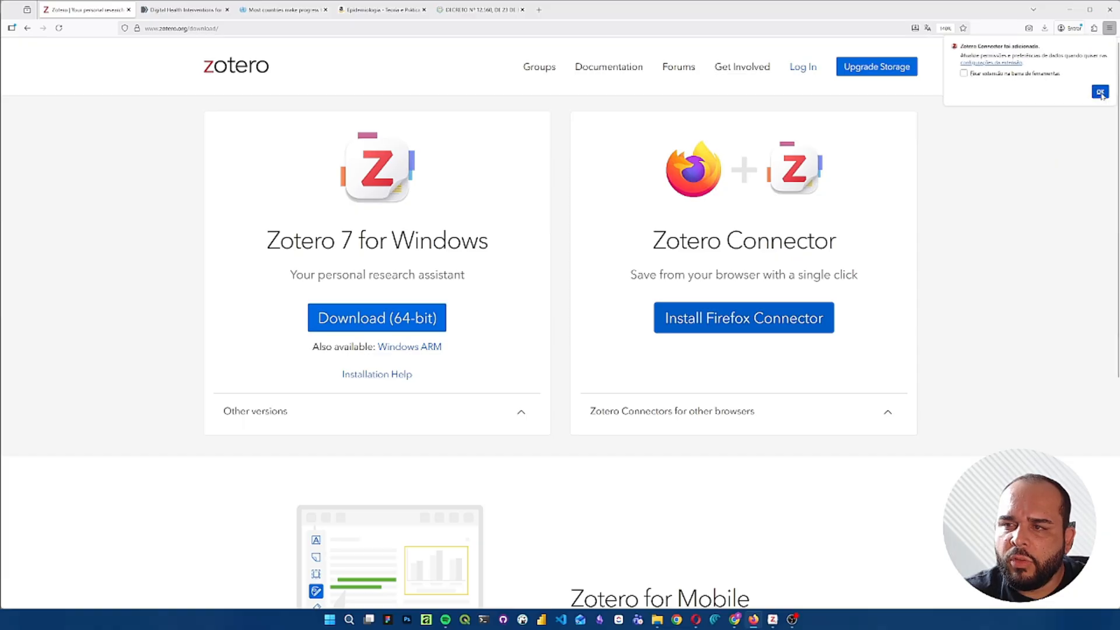
click(1100, 95)
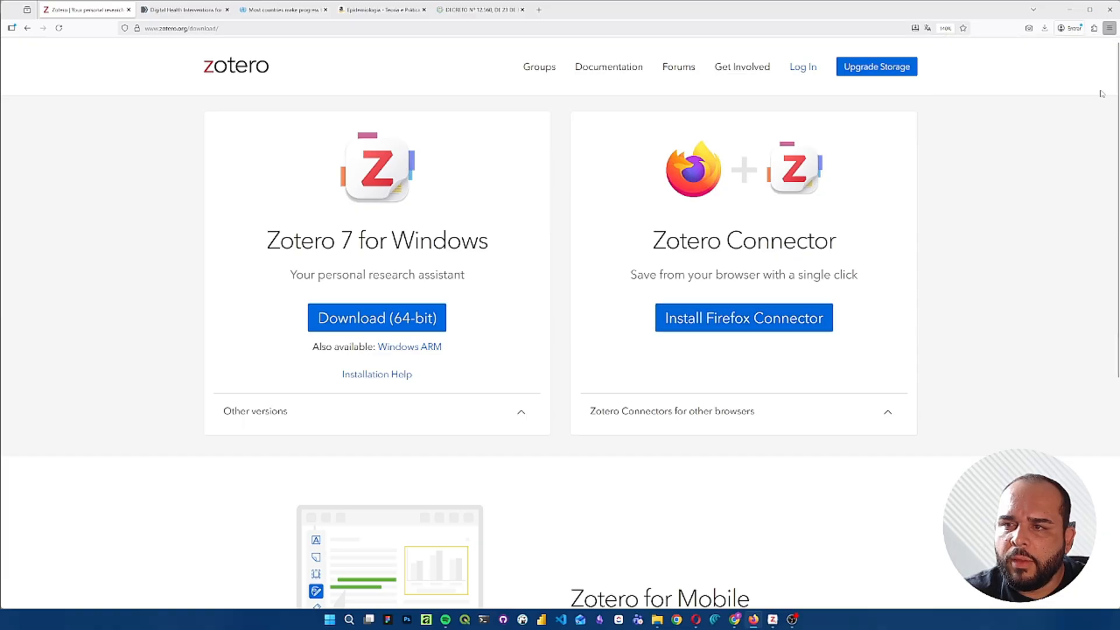
click(1093, 28)
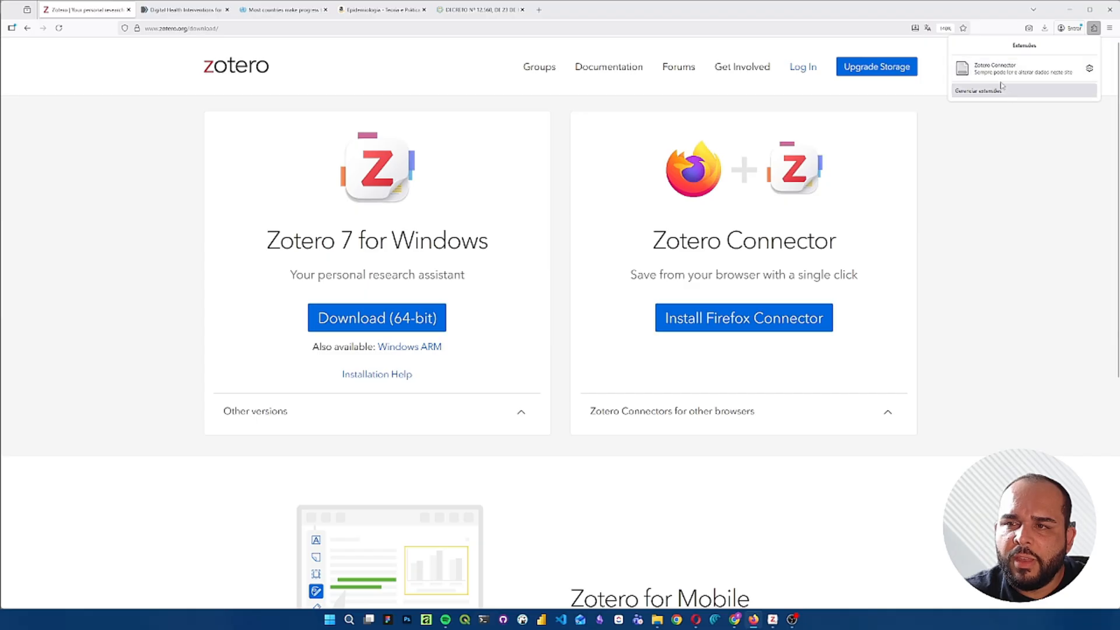
click(988, 257)
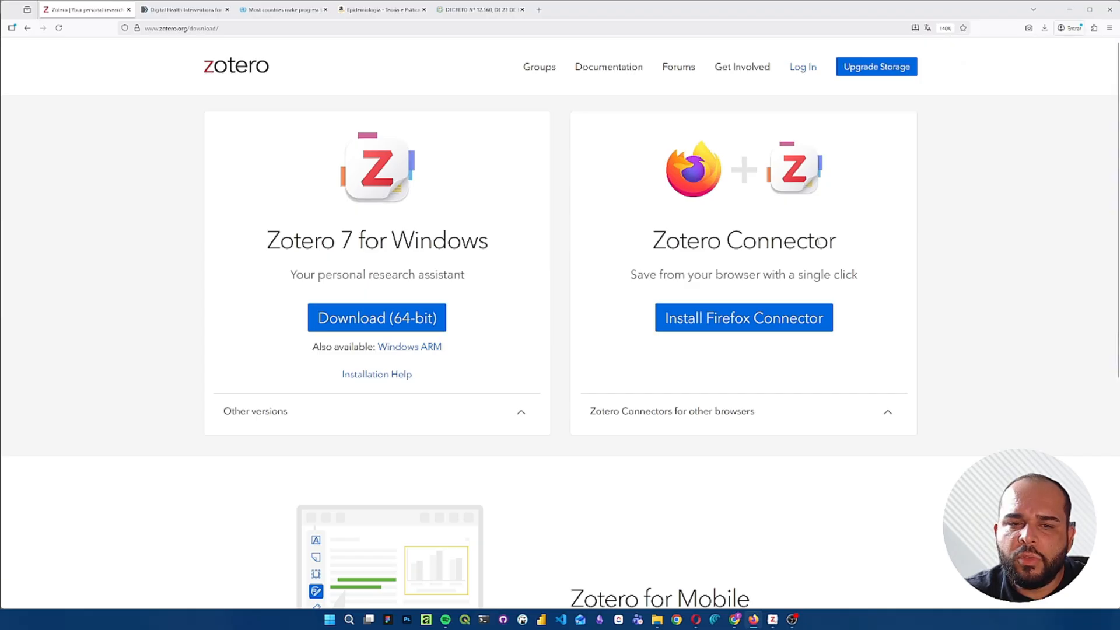
- Download the 64-bit Zotero 7 for Windows installer
click(394, 323)
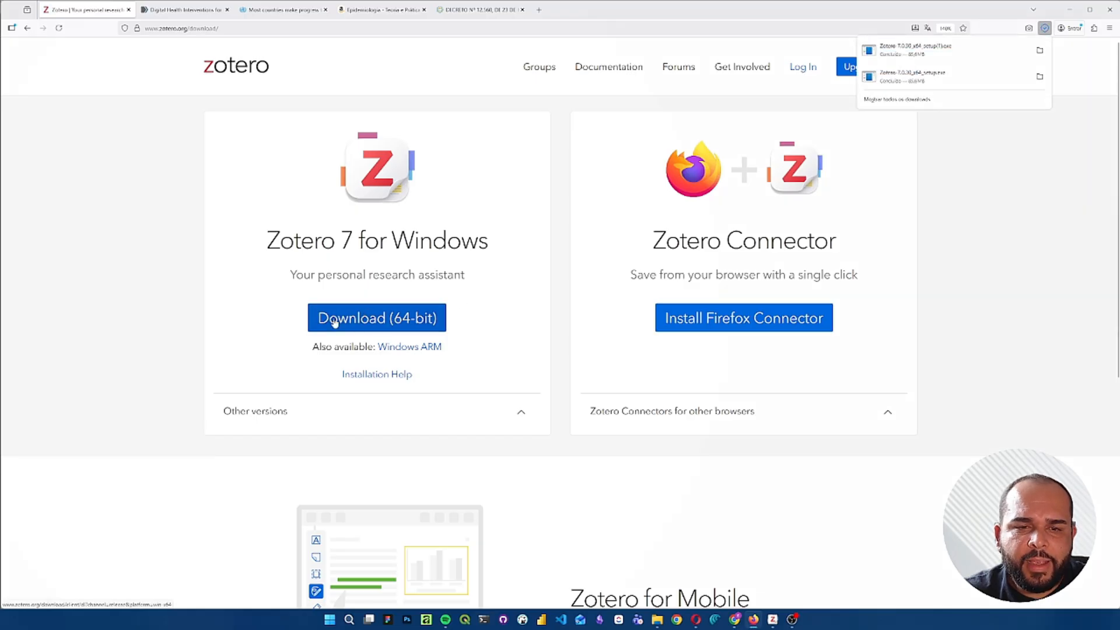
click(380, 314)
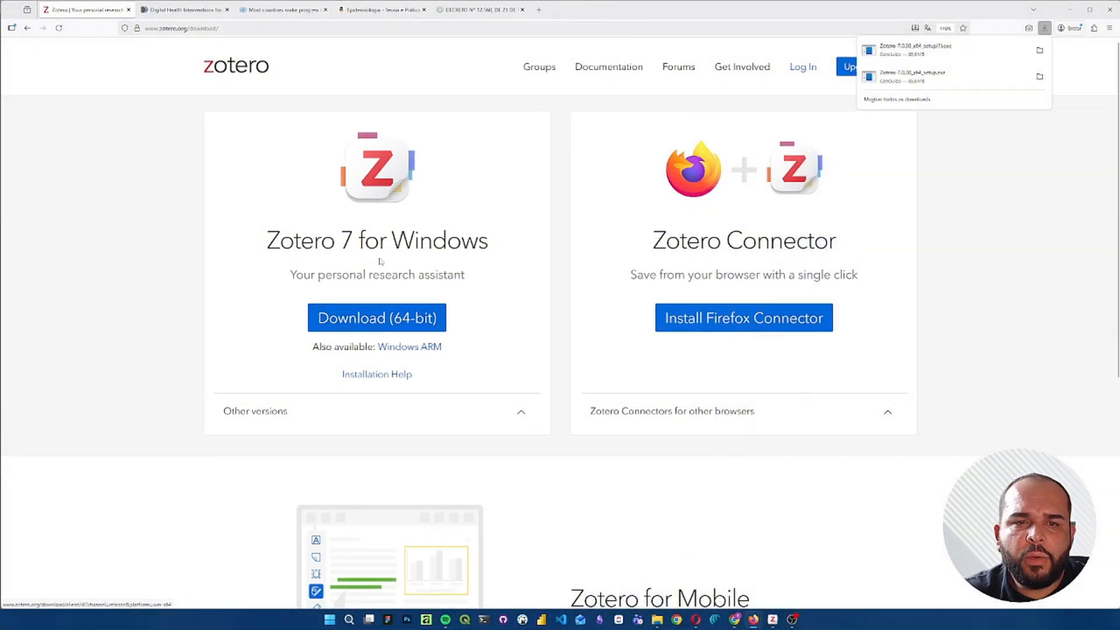
click(980, 52)
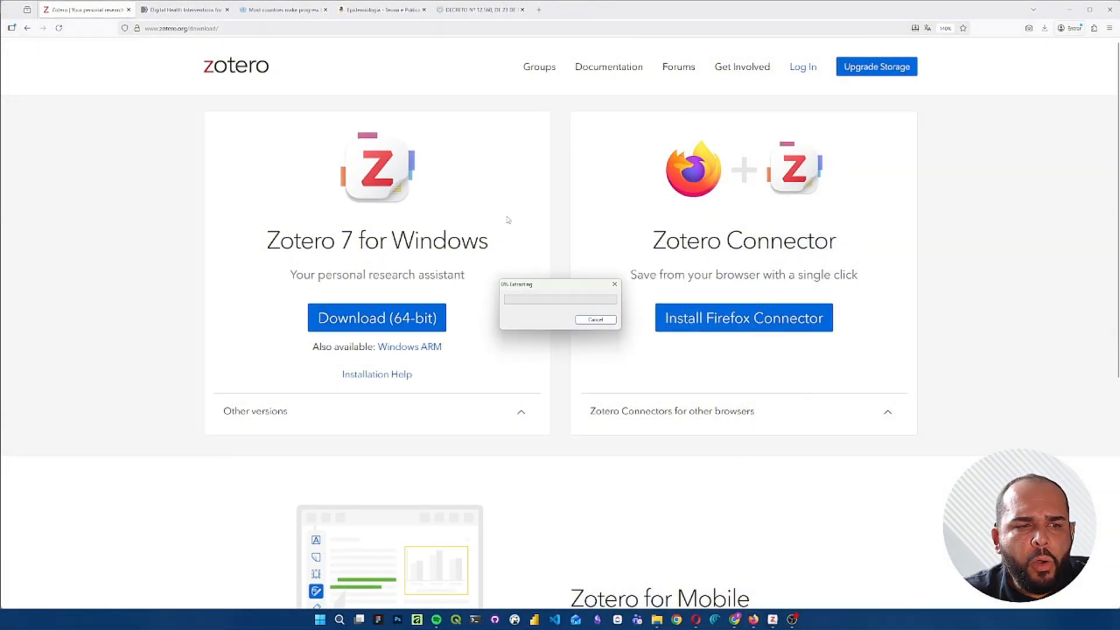
click(603, 322)
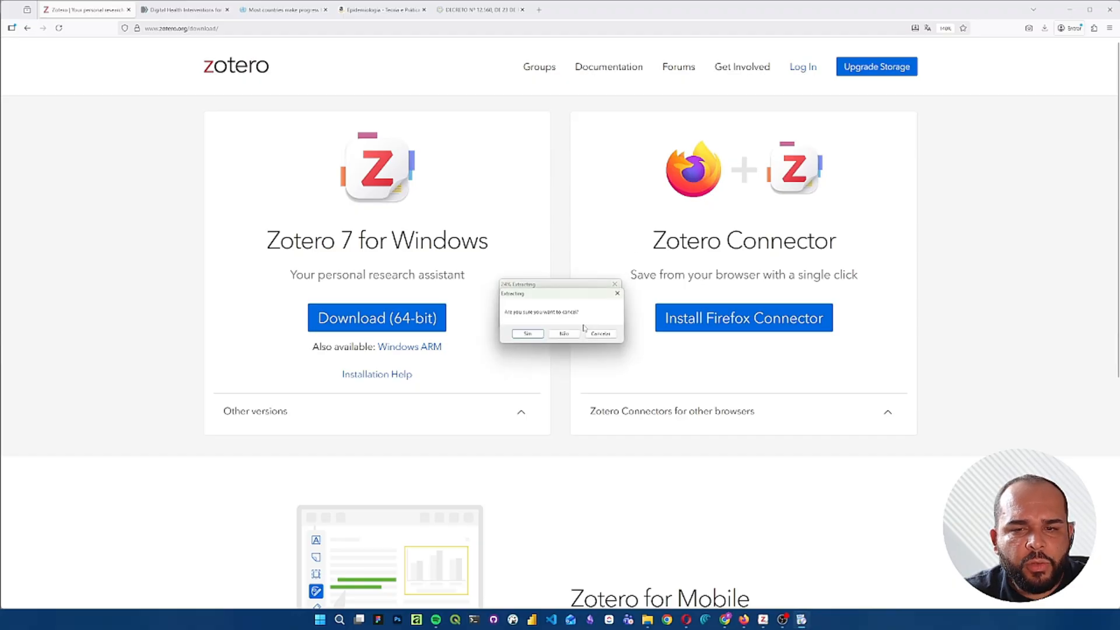
click(527, 333)
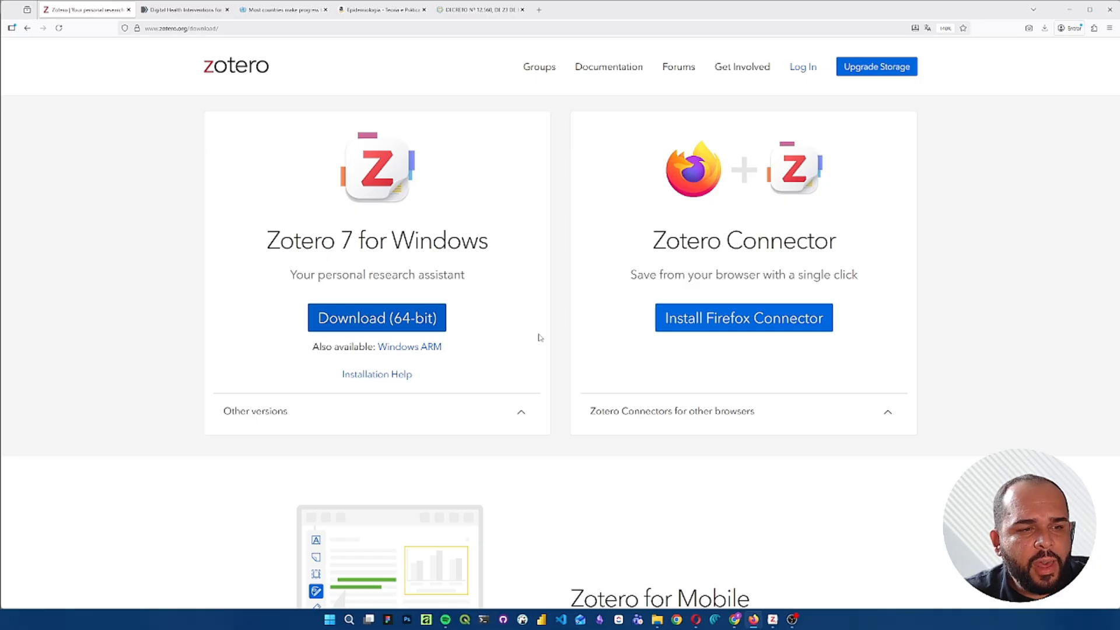
- Open a blank Word document in a maximized window to check for the Zotero add-in, and minimize it
key(super)
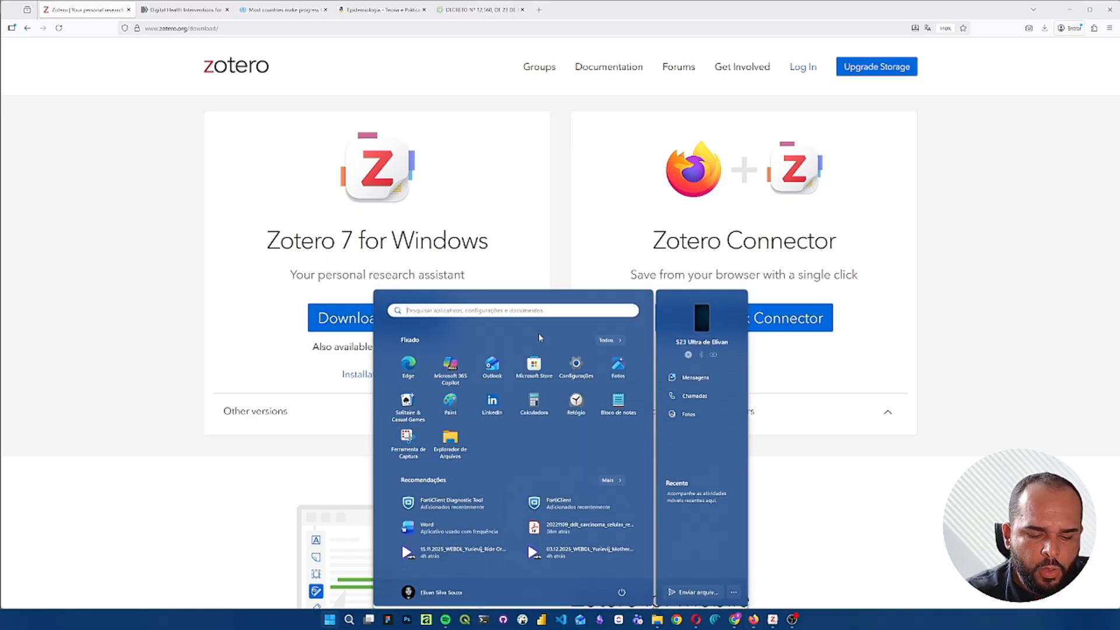
text(zot)
key(Return)
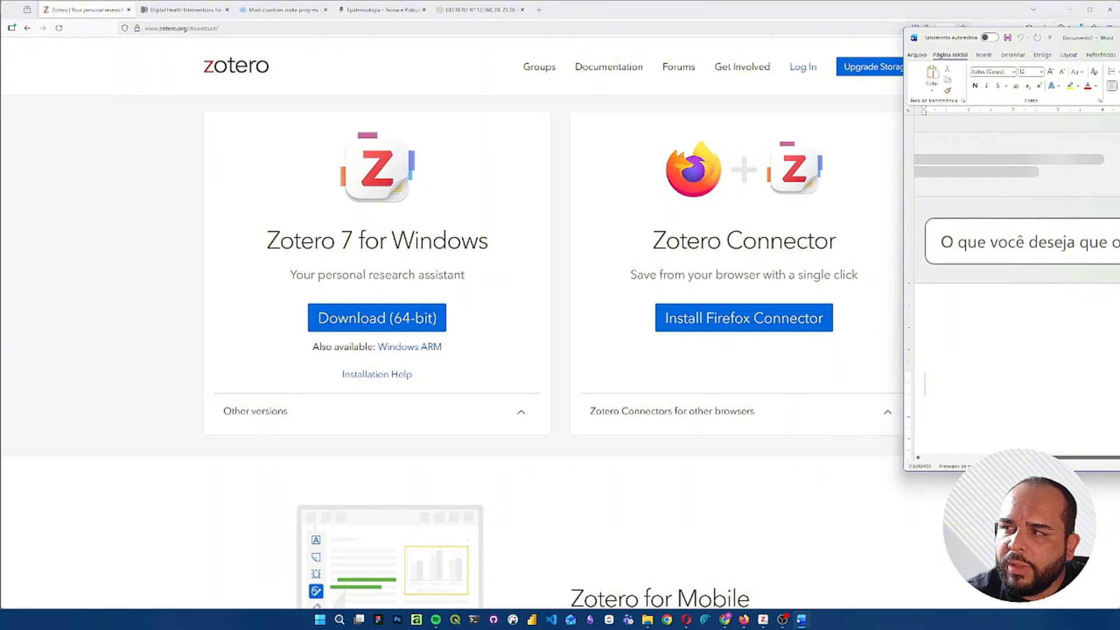
key(super+Up)
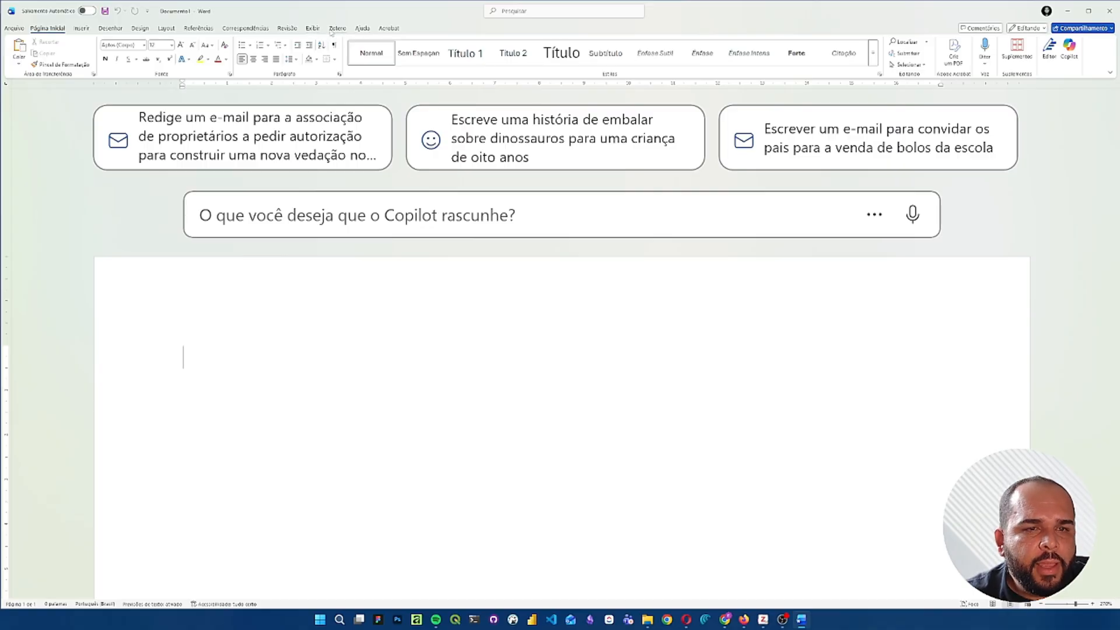
scroll(560, 291, down, 3)
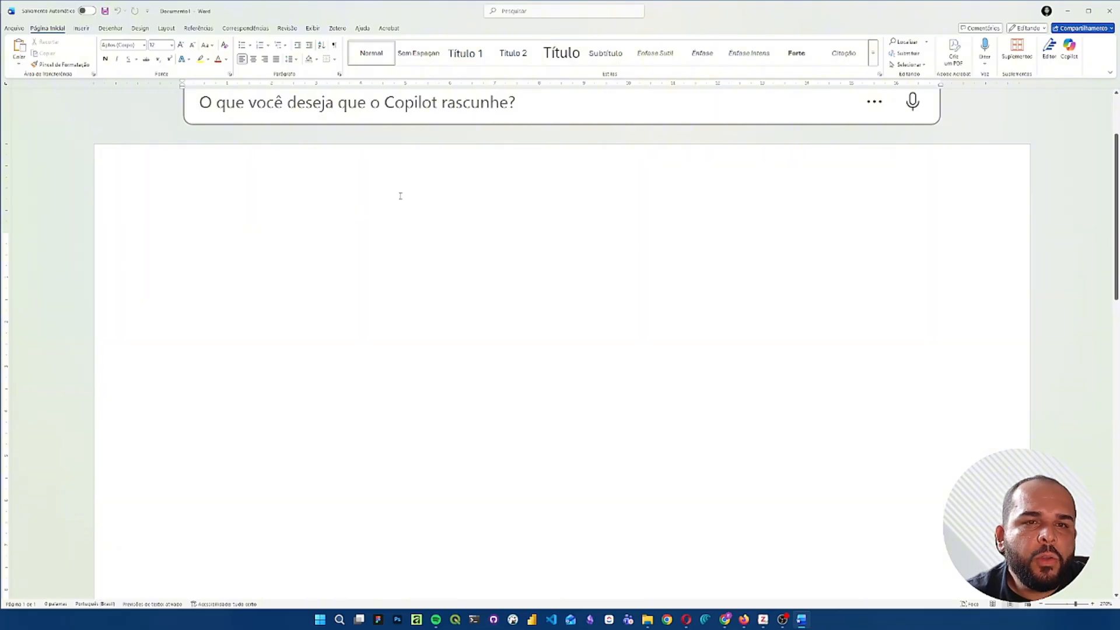
click(1067, 11)
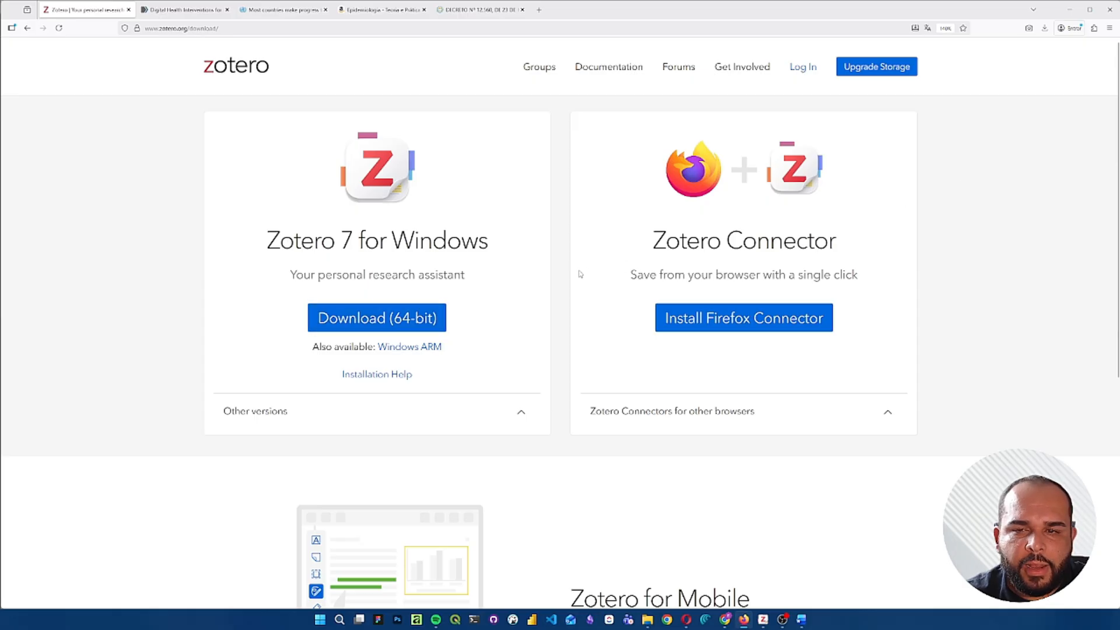
- Switch to Zotero and try to create a collection named "Aula Zotero" inside the existing Aula Zotero collection
click(762, 621)
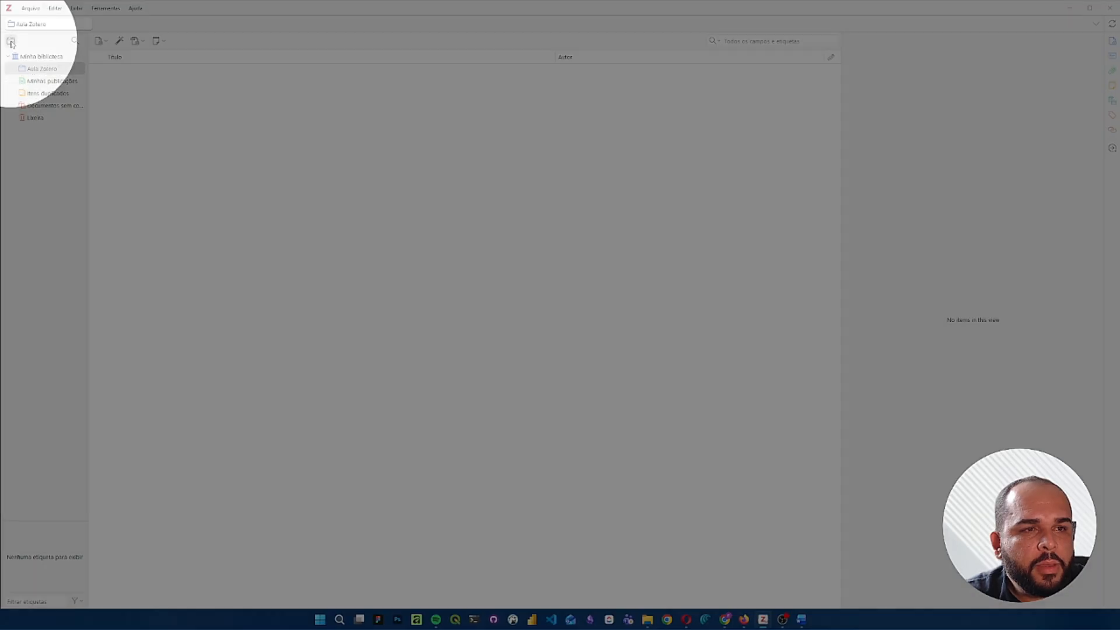
click(10, 41)
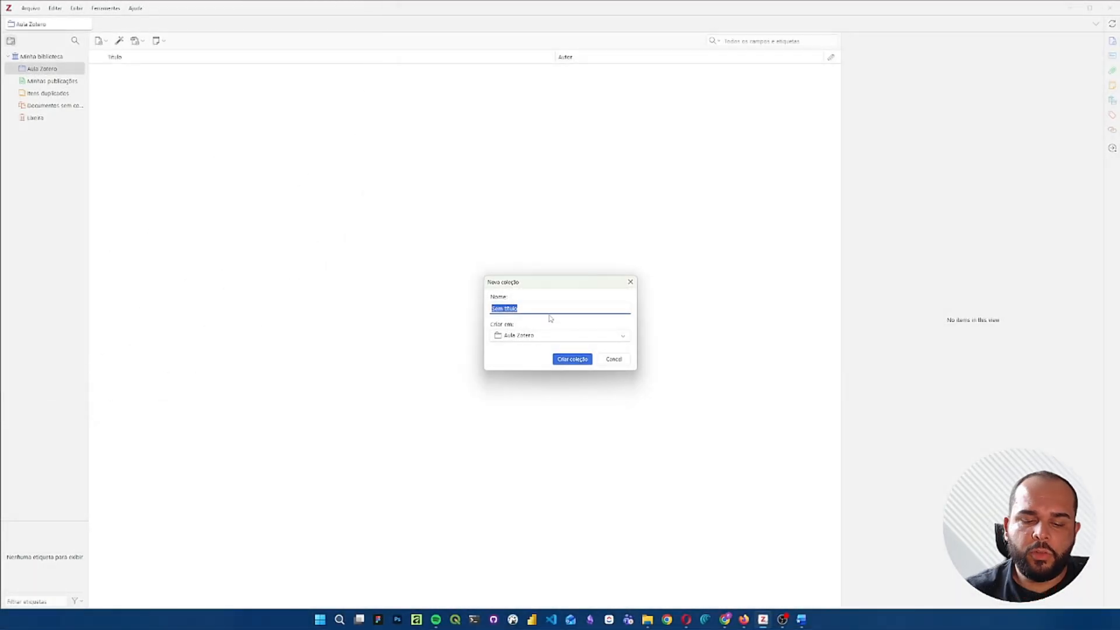
text(Aula Zotero)
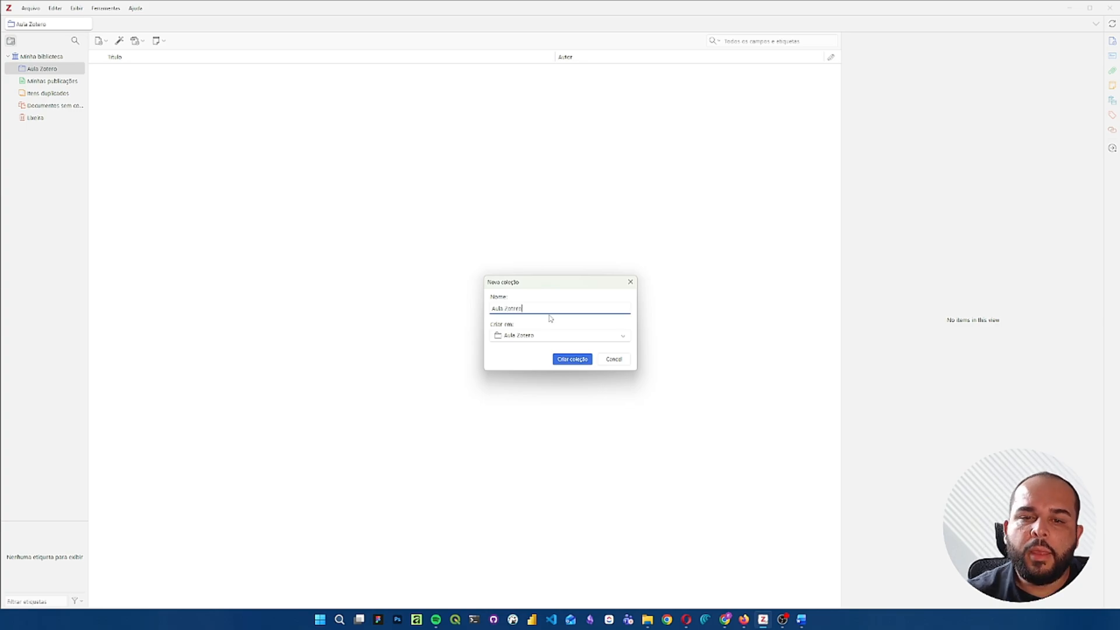
click(612, 359)
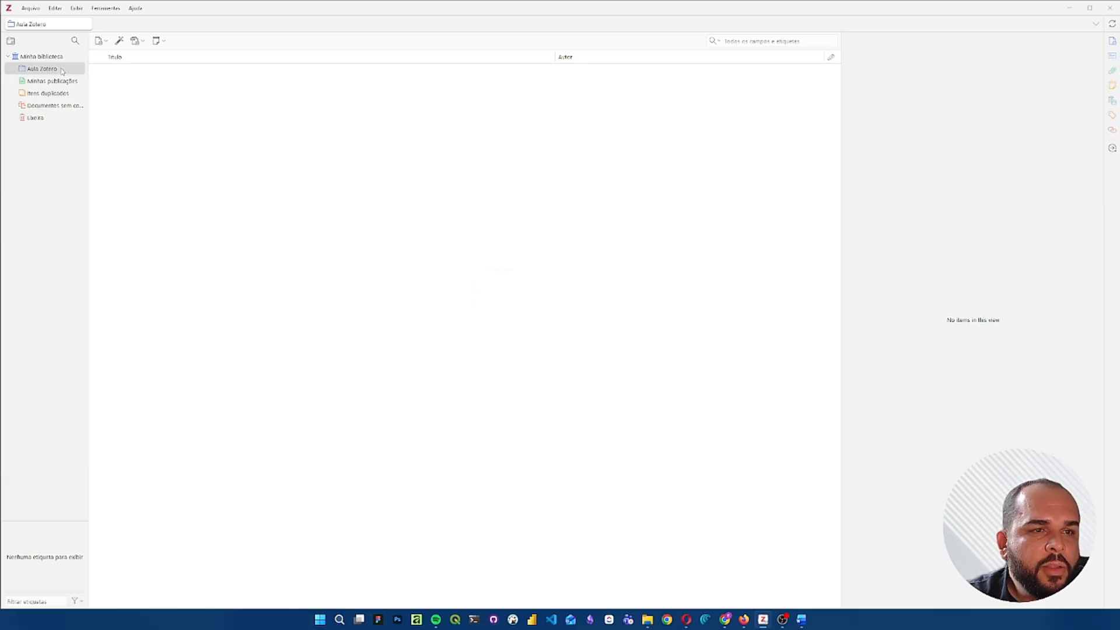
click(62, 69)
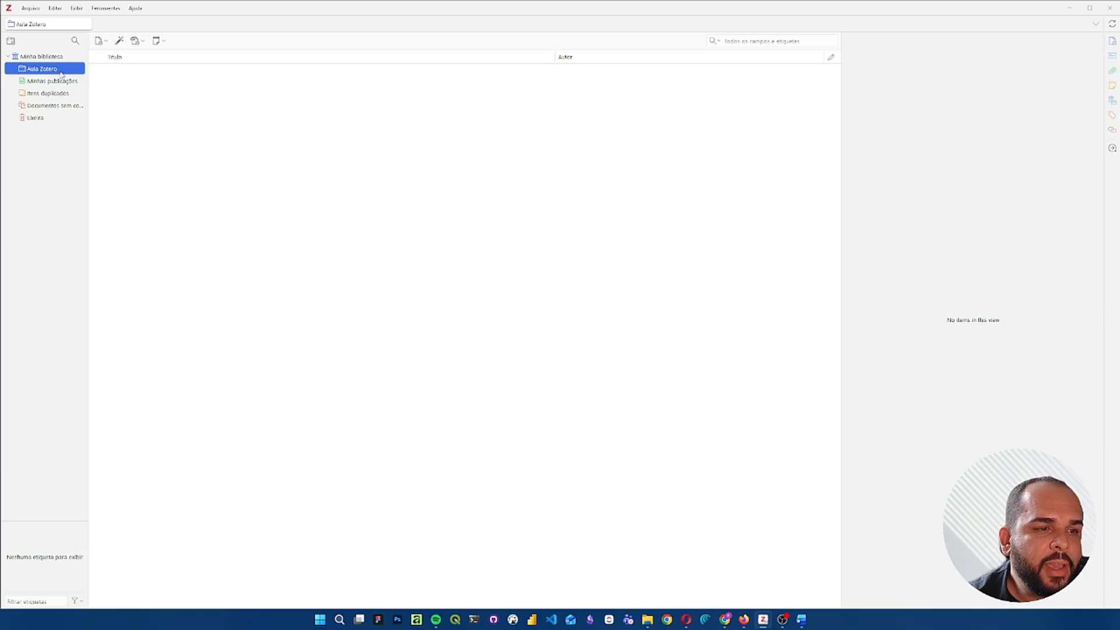
click(10, 41)
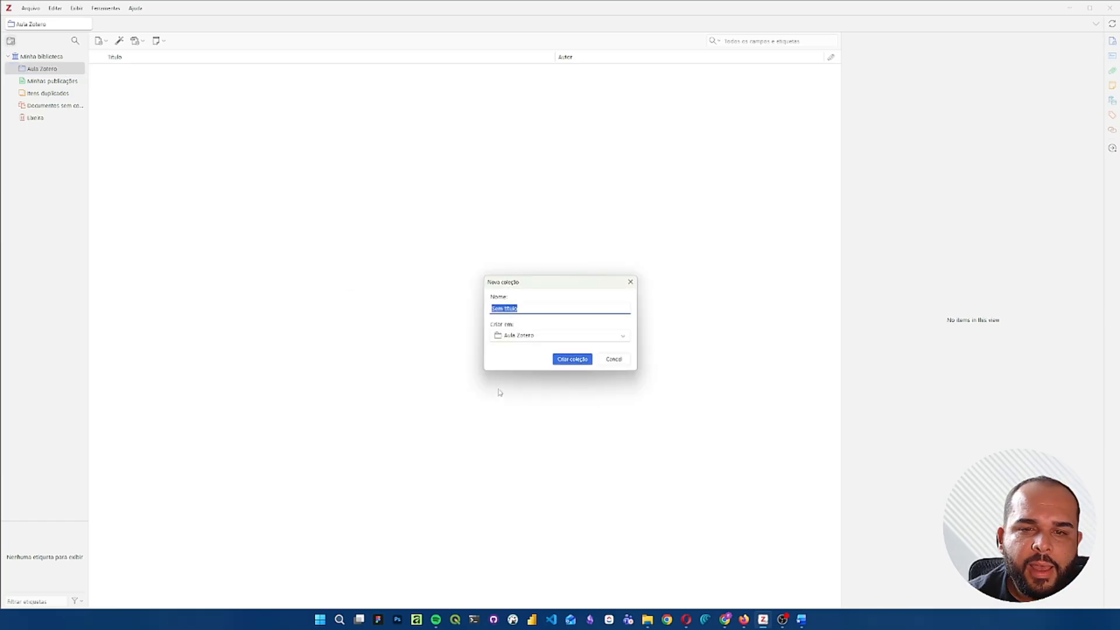
click(630, 282)
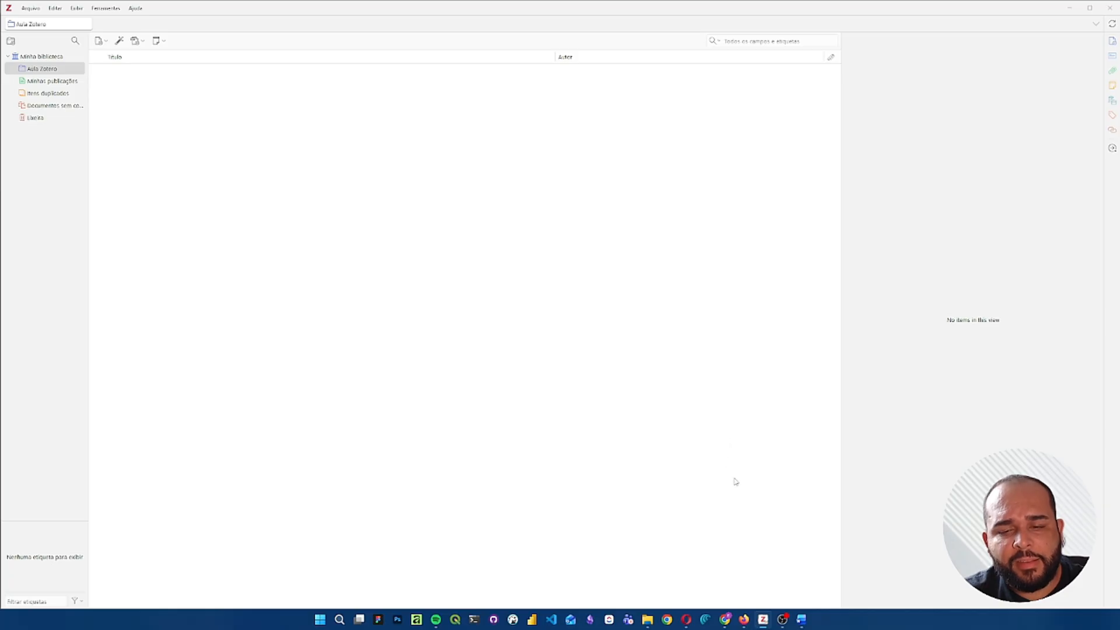
- Switch to Firefox, look through the WHO news article on universal health coverage, and return to the Zotero download page
click(745, 620)
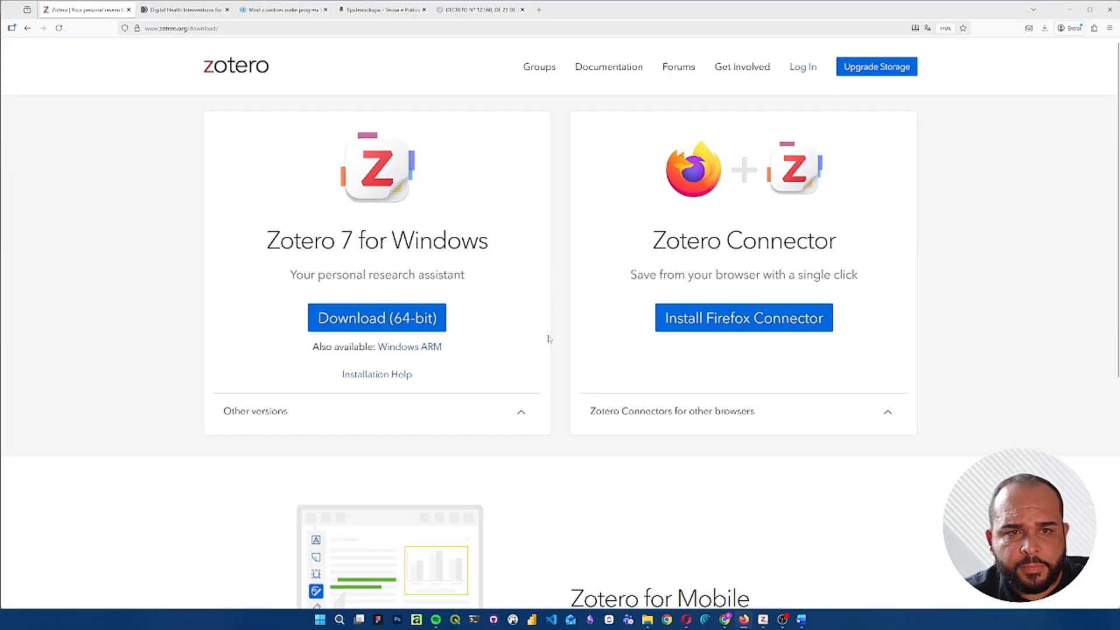
click(290, 9)
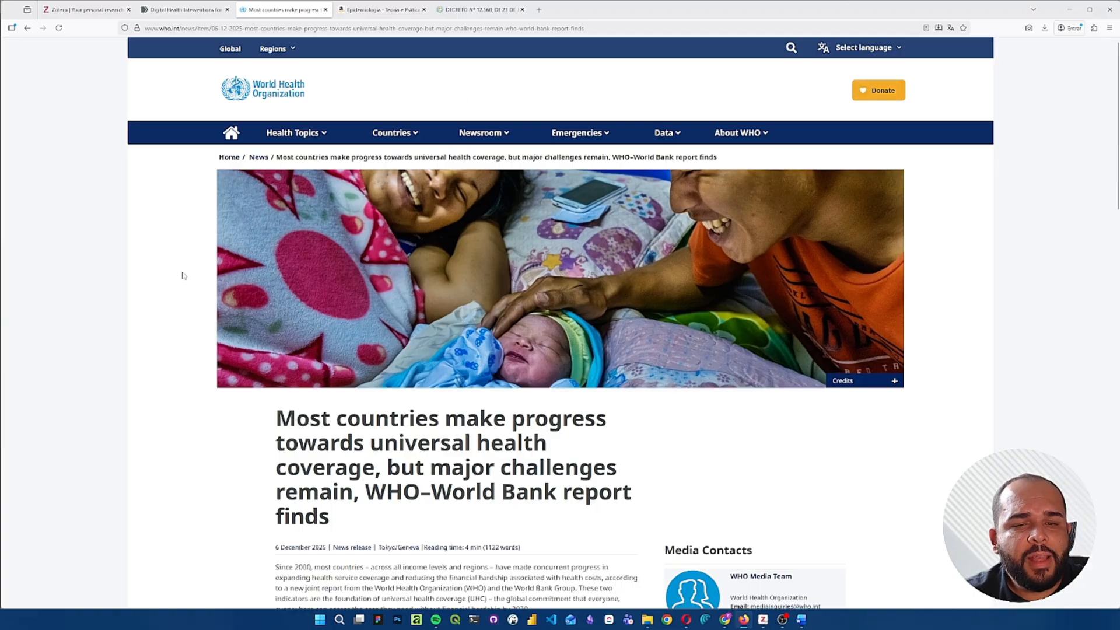
scroll(182, 275, down, 6)
scroll(182, 275, up, 3)
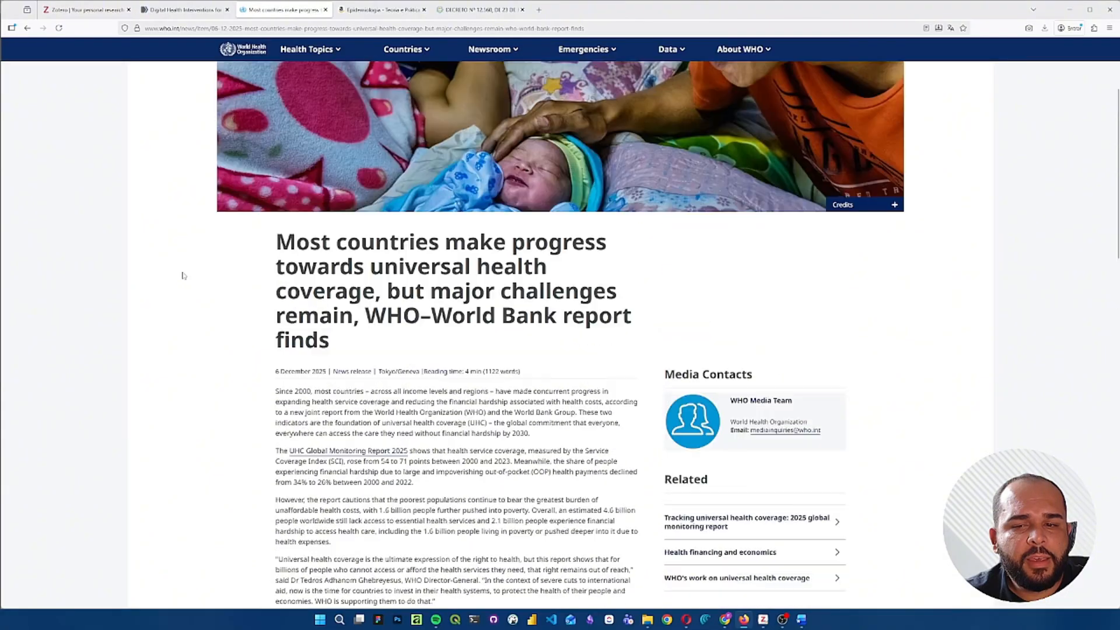
scroll(182, 275, up, 3)
scroll(183, 275, down, 1)
scroll(217, 199, up, 1)
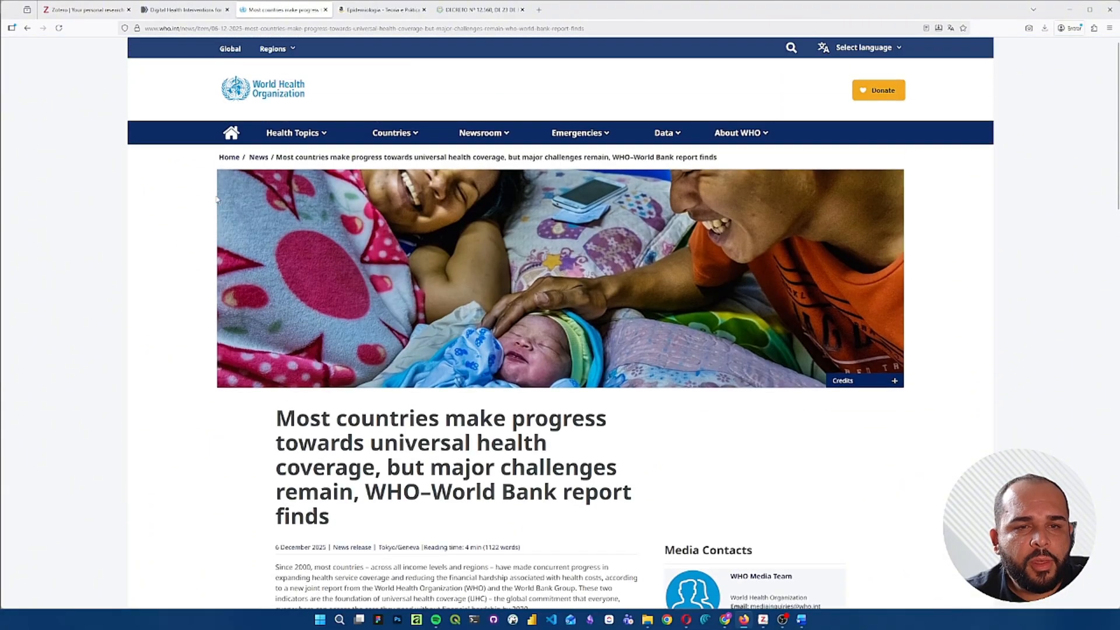
scroll(249, 352, down, 15)
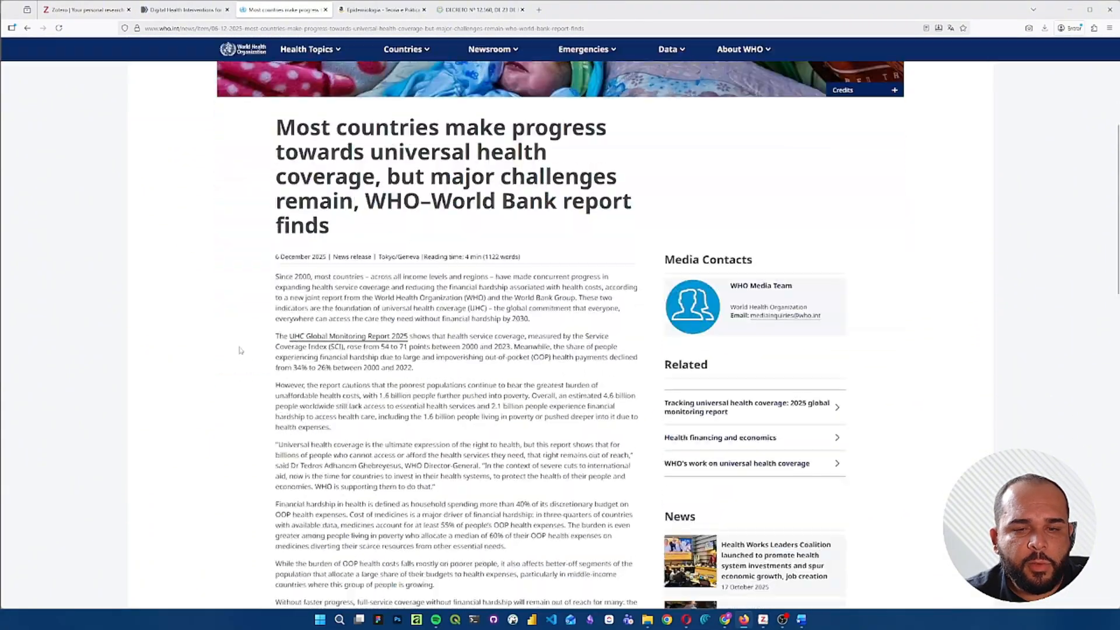
scroll(239, 350, down, 6)
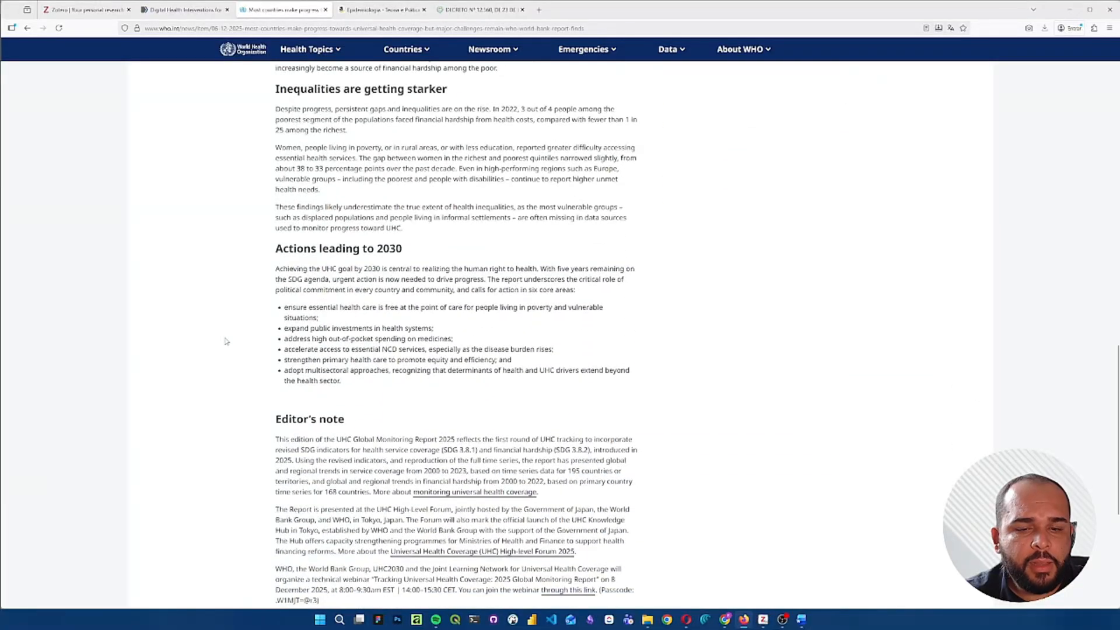
scroll(226, 341, down, 5)
key(Home)
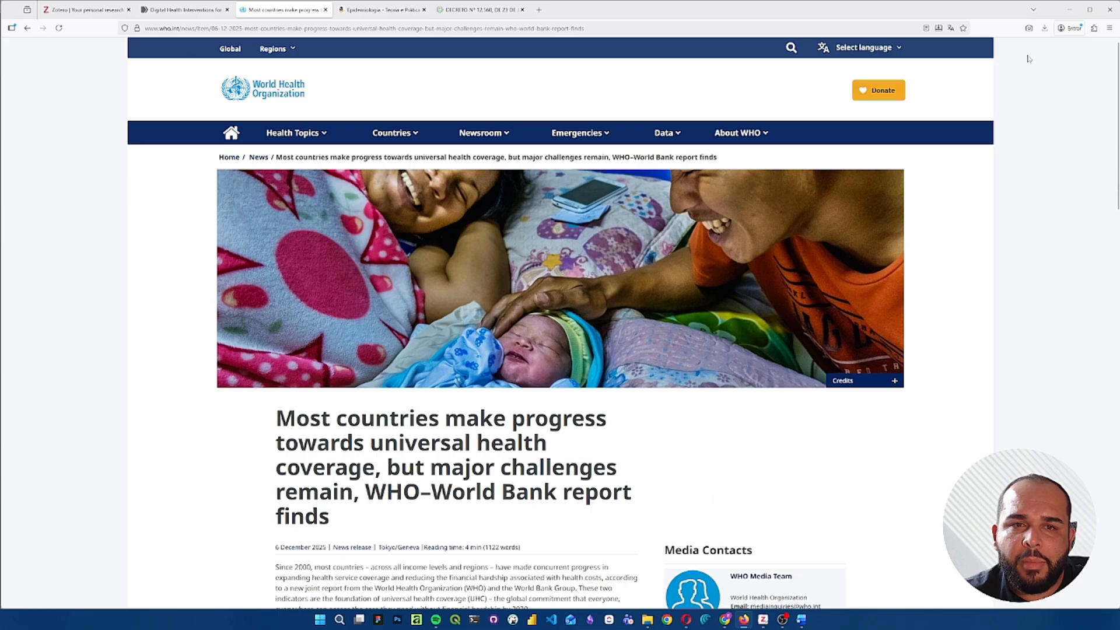
click(84, 9)
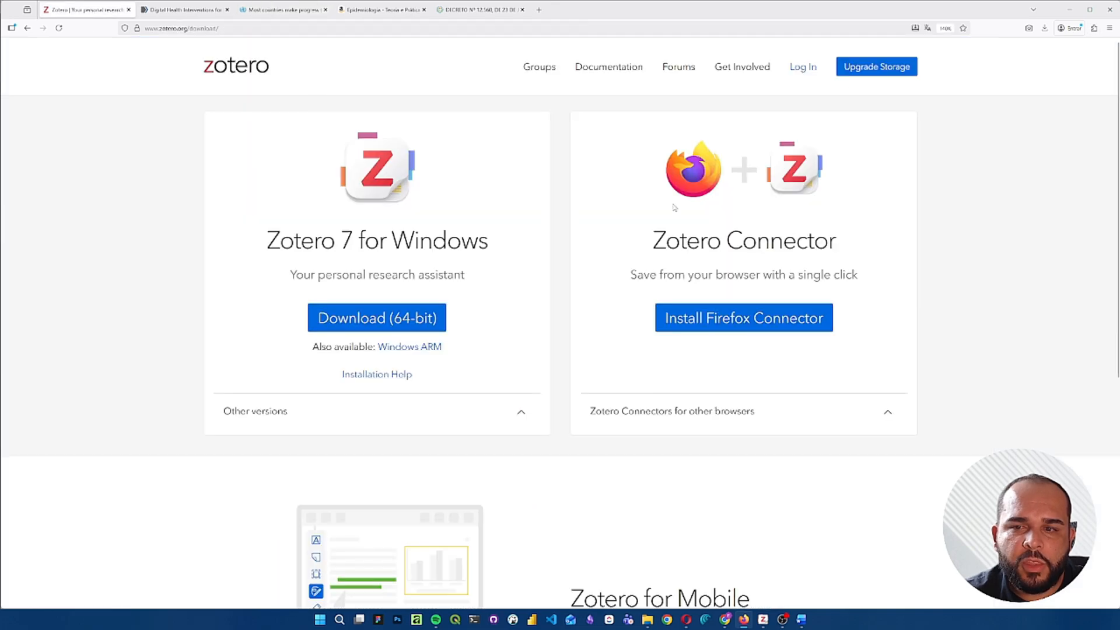
- Save the WHO news article on universal health coverage to the Aula Zotero collection with the Zotero Connector
drag(674, 240, 705, 228)
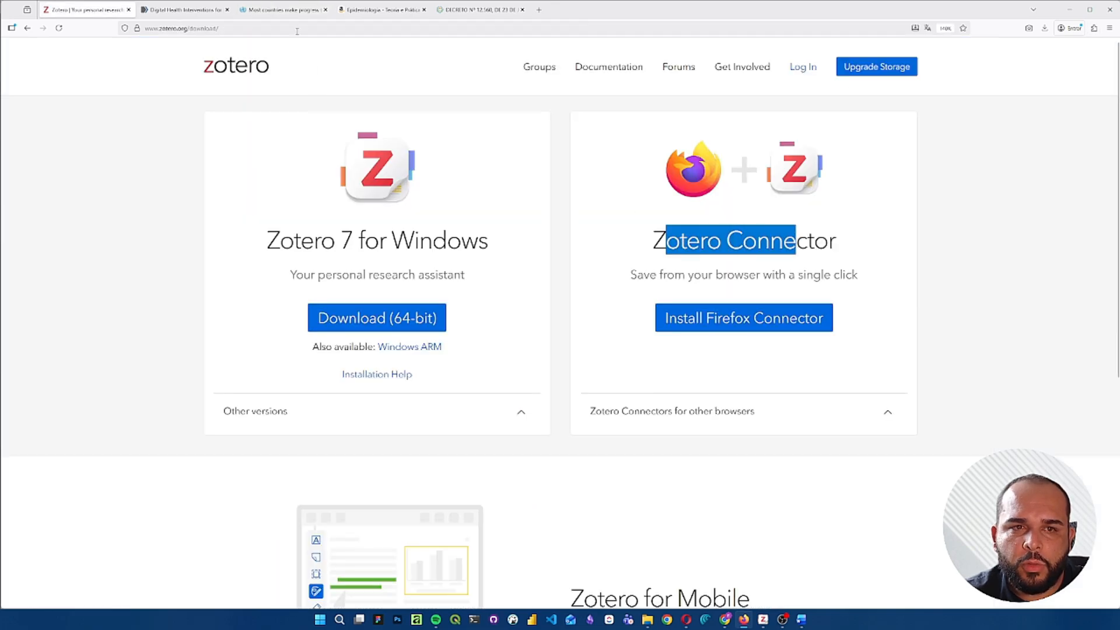
click(284, 9)
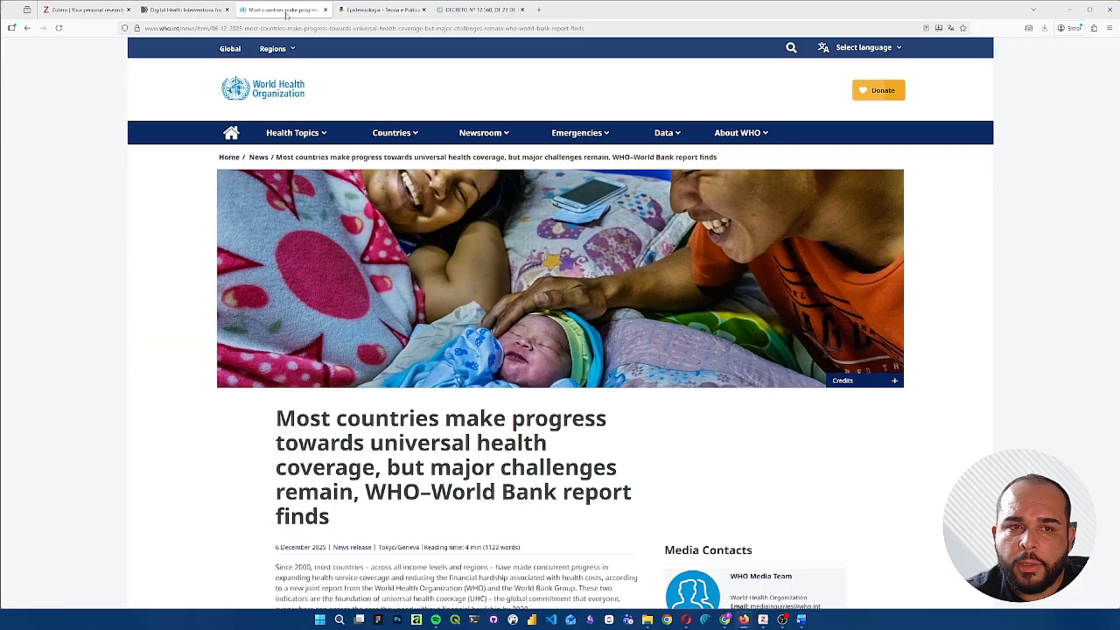
click(1093, 28)
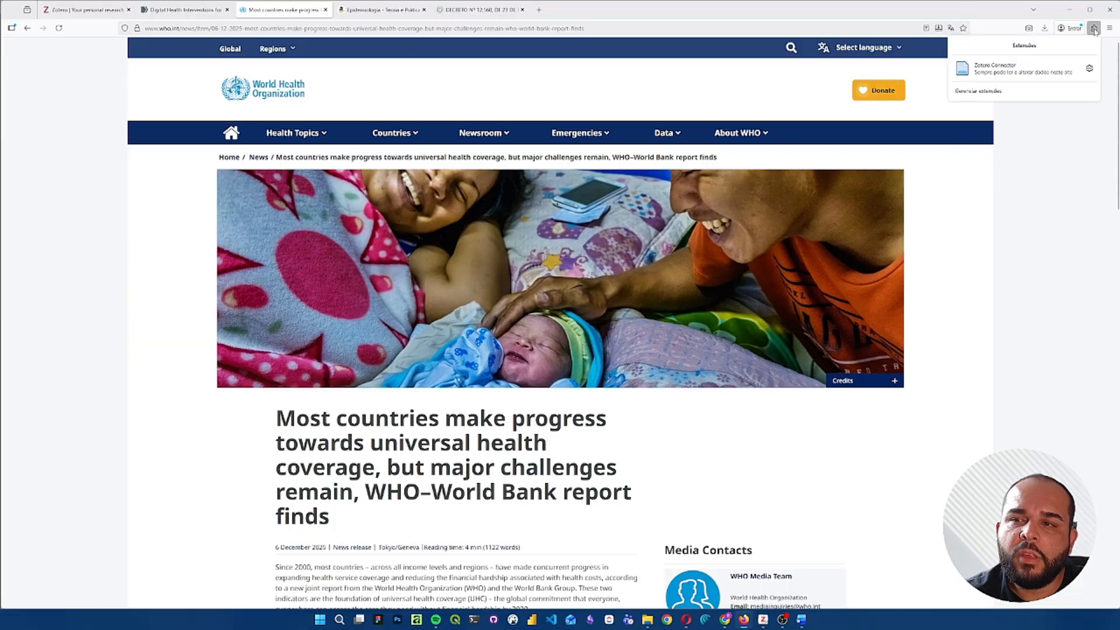
click(983, 68)
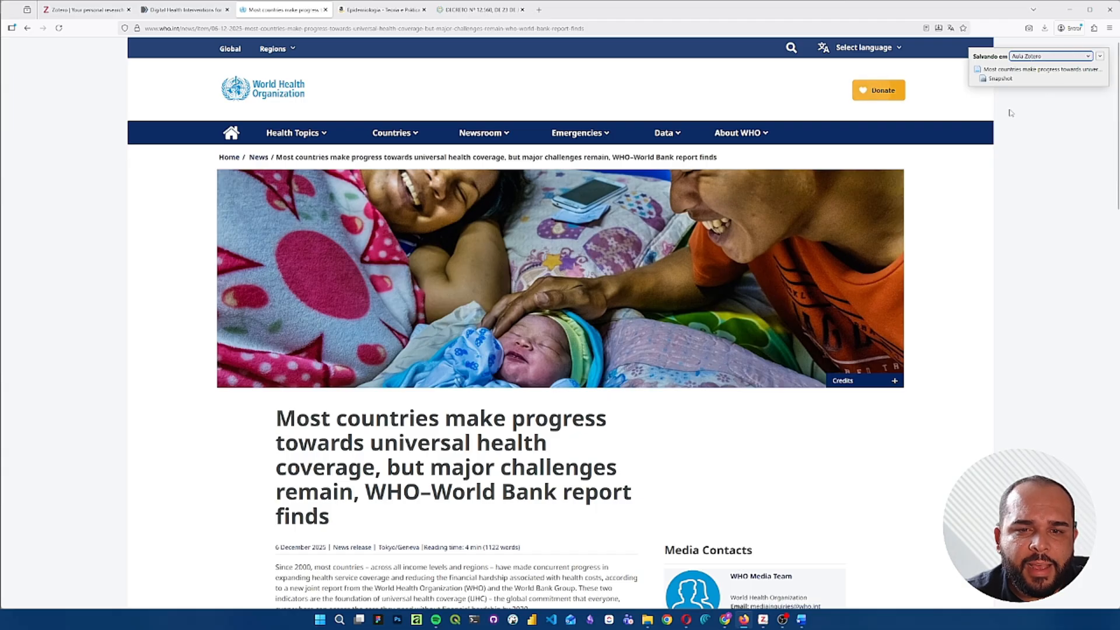
- Switch to Zotero and set the saved WHO article's author to last name "WHO" and first name "World Health Organization"
click(763, 618)
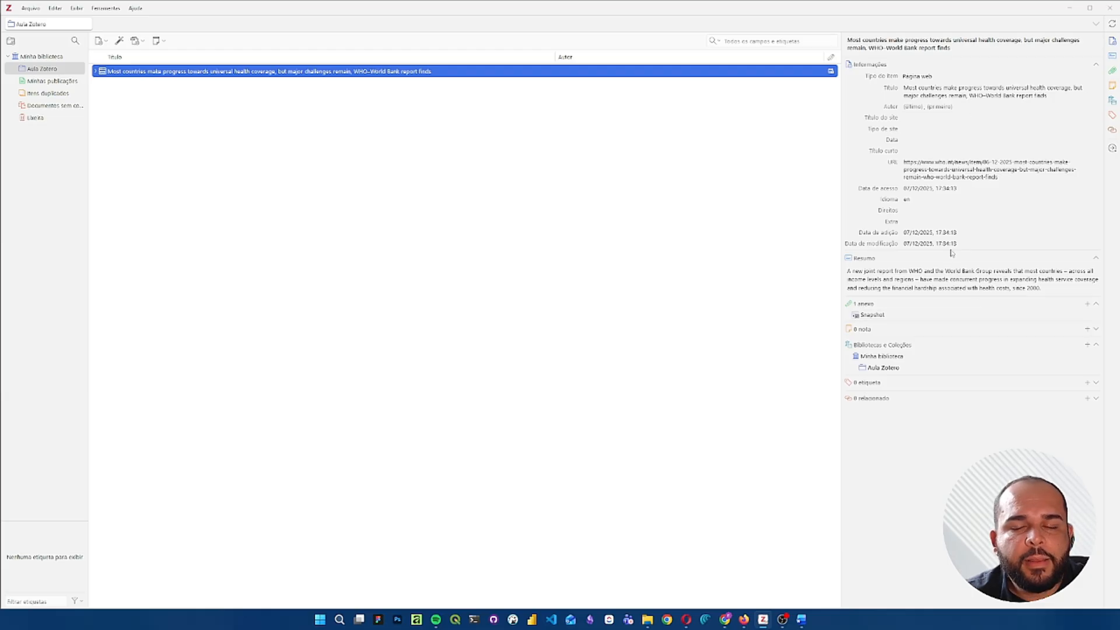
click(913, 107)
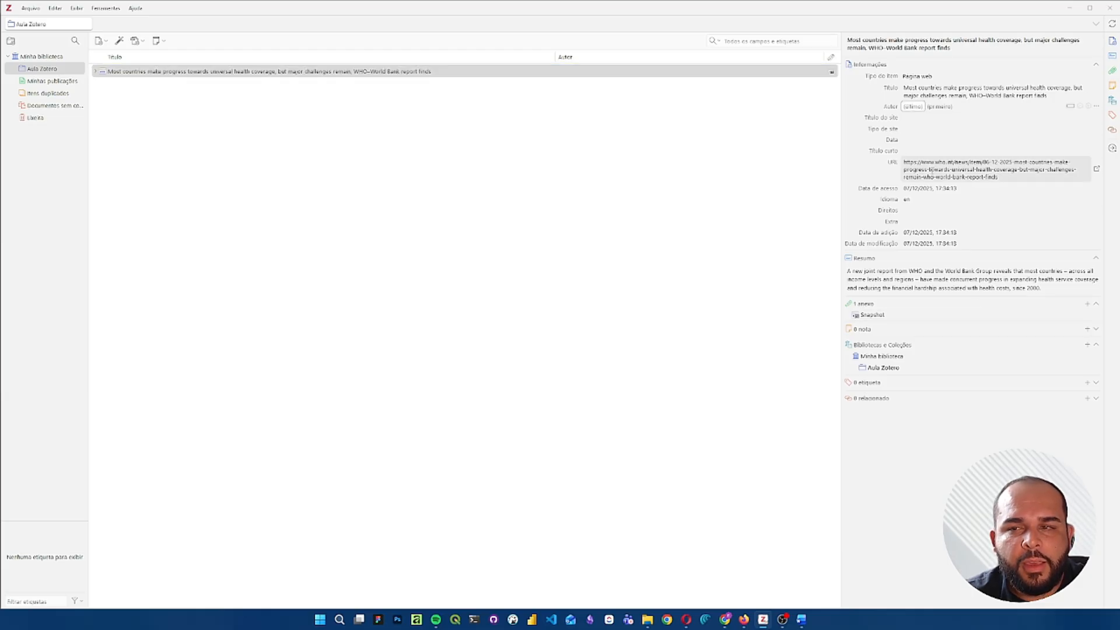
text(WHO)
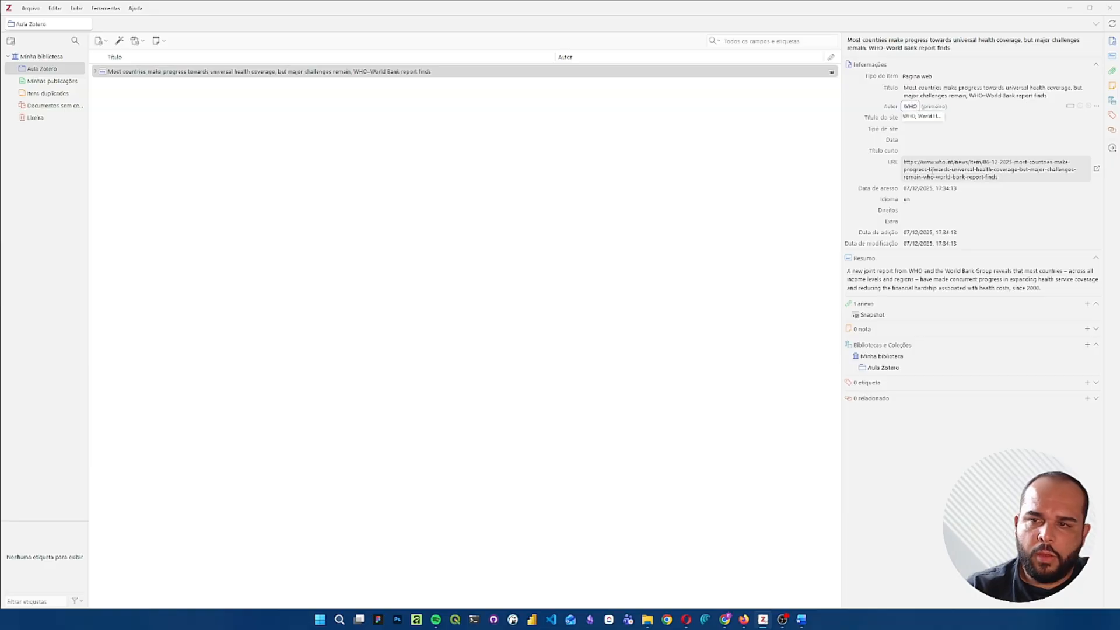
key(Tab)
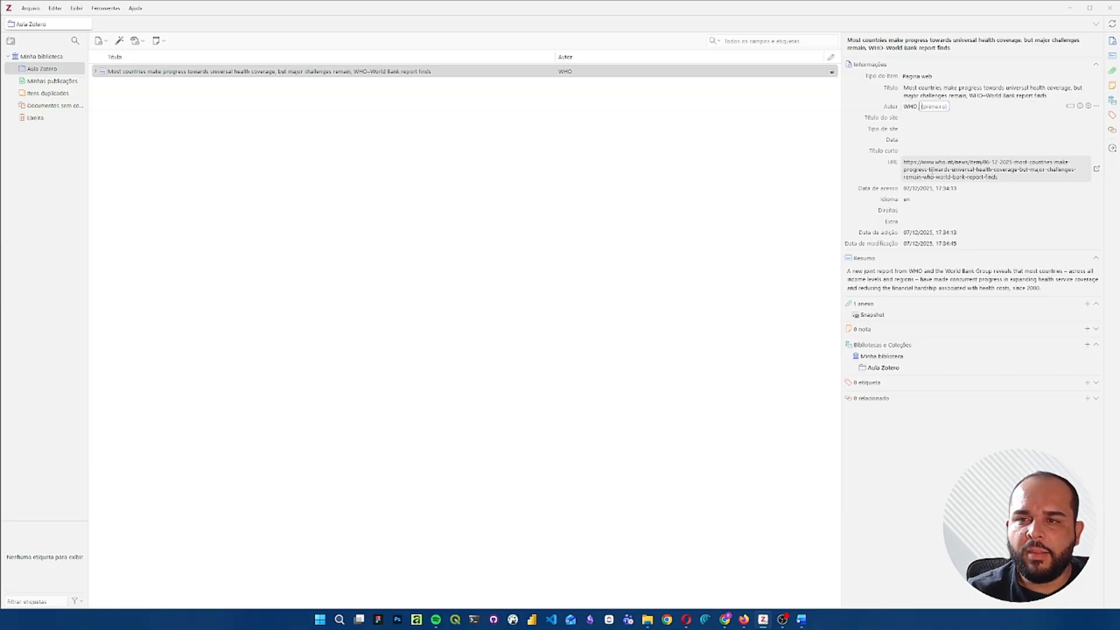
text(Wor)
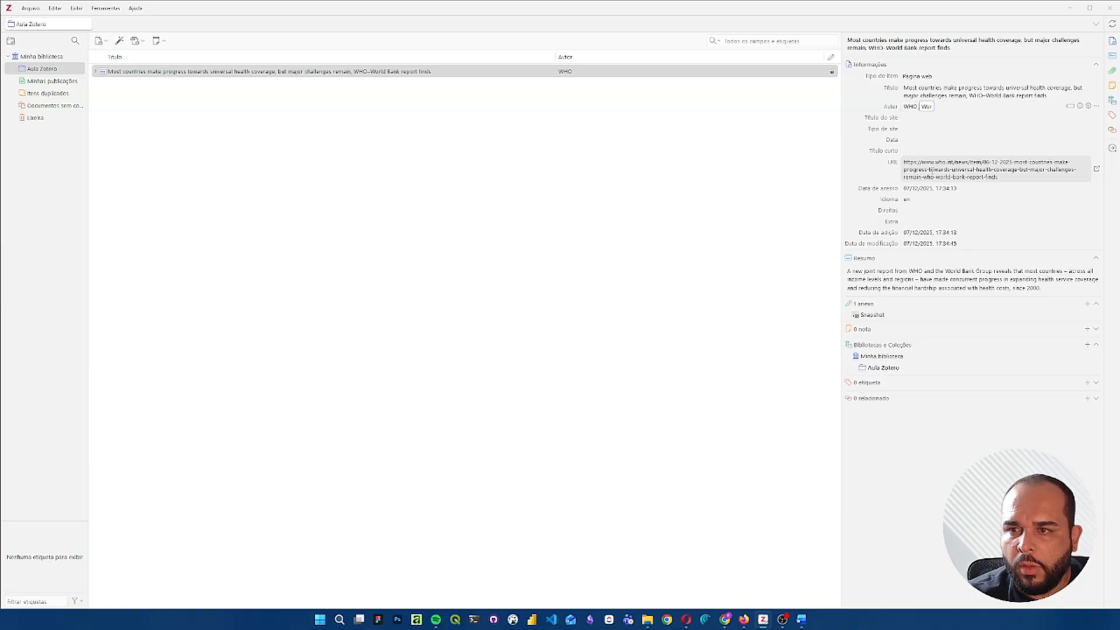
text(ld He)
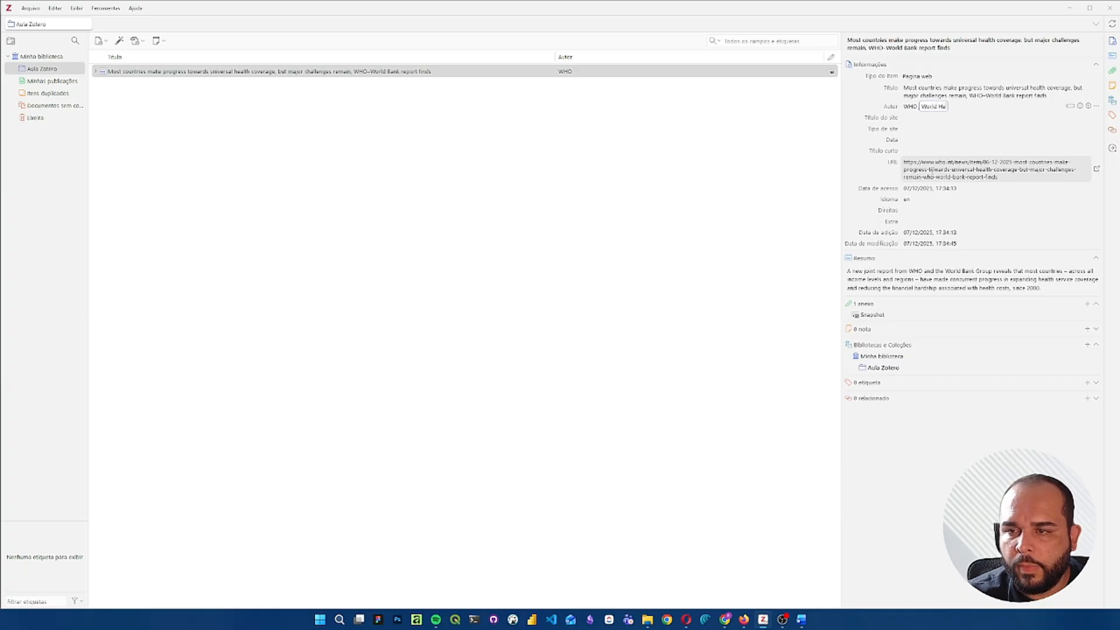
text(alth Organization)
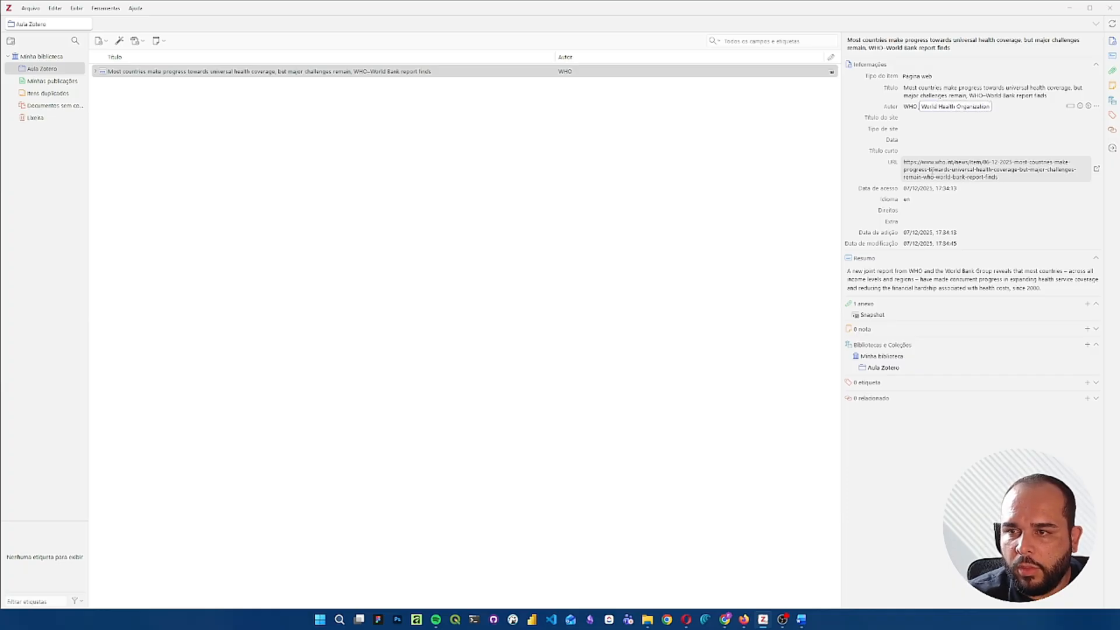
key(Return)
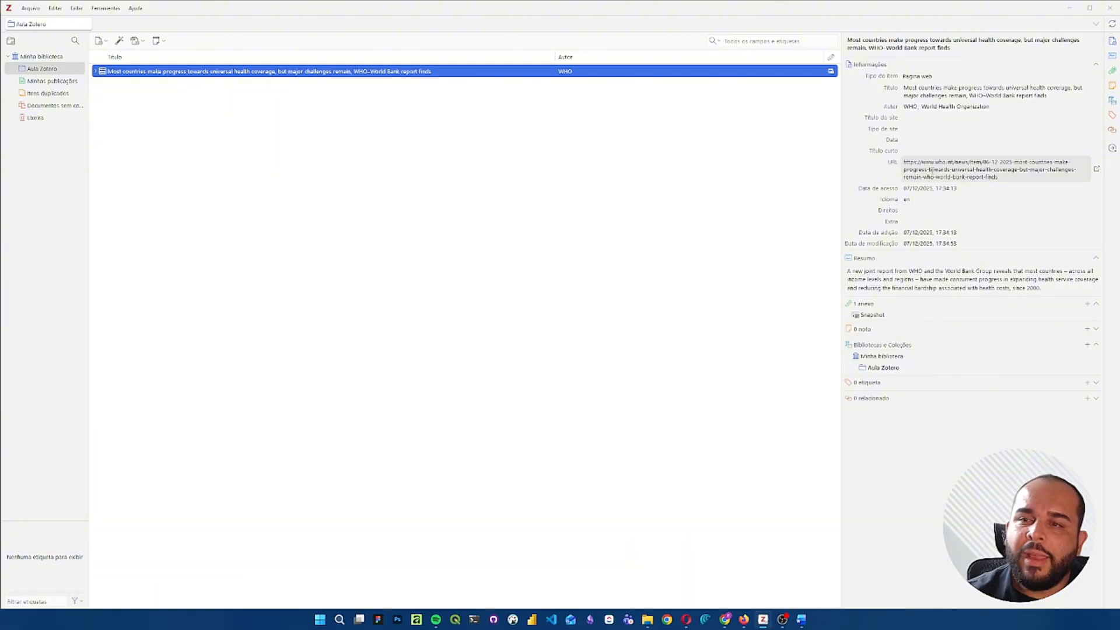
- Check the publication date on the WHO article in Firefox and set the Zotero item's date to 06/12/2025
click(933, 140)
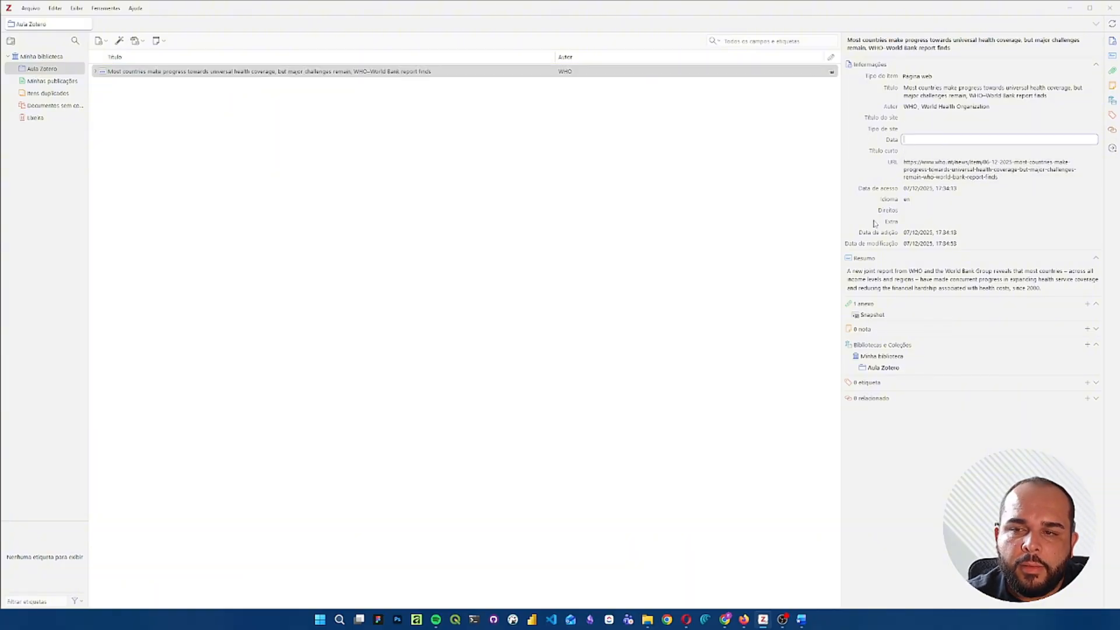
click(744, 619)
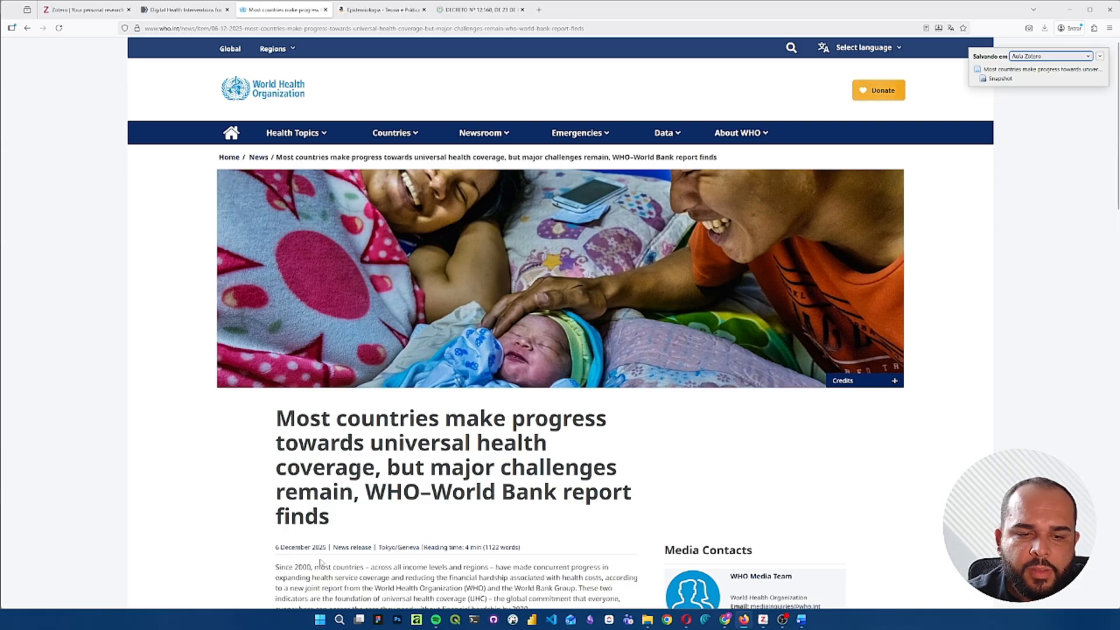
click(763, 619)
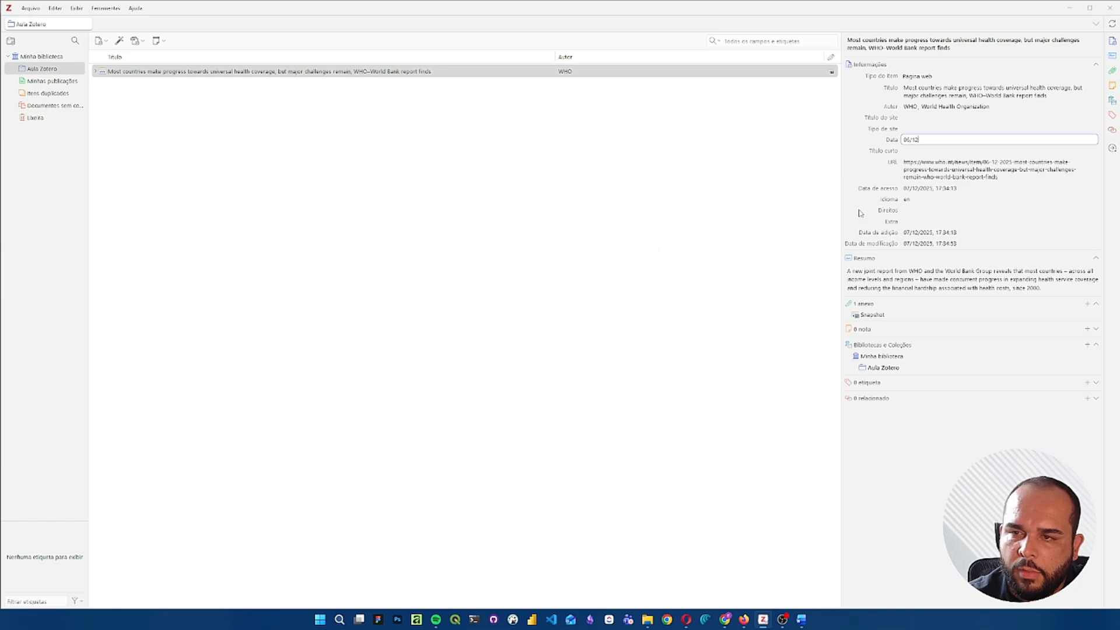
text(5)
key(Return)
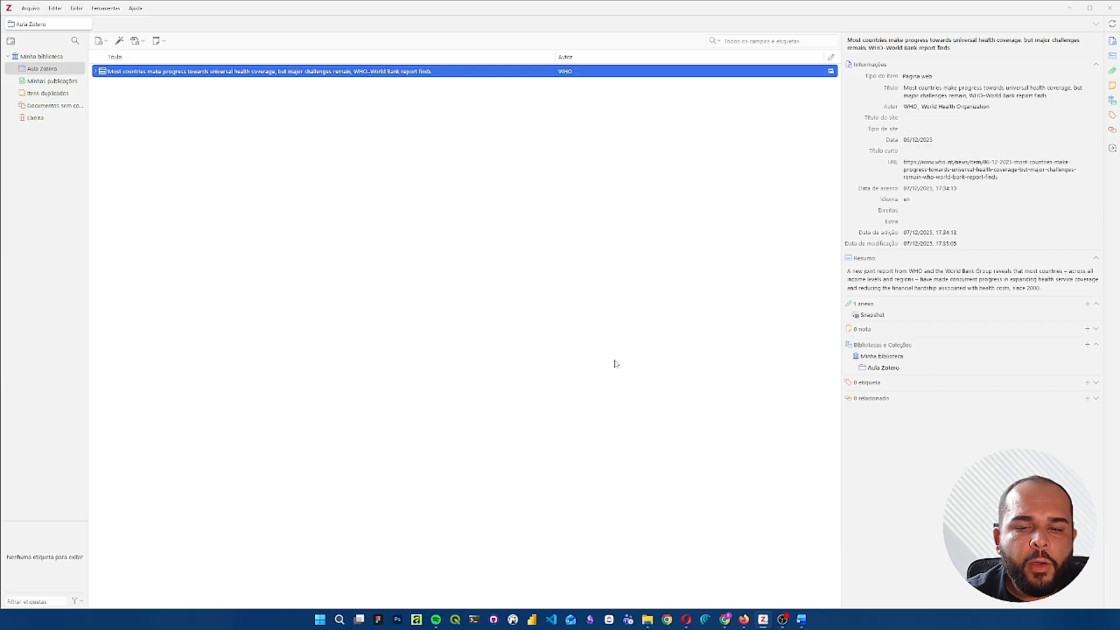
- Switch to Firefox, open the PubMed article on digital health interventions for hypertension management, and copy its DOI
click(745, 622)
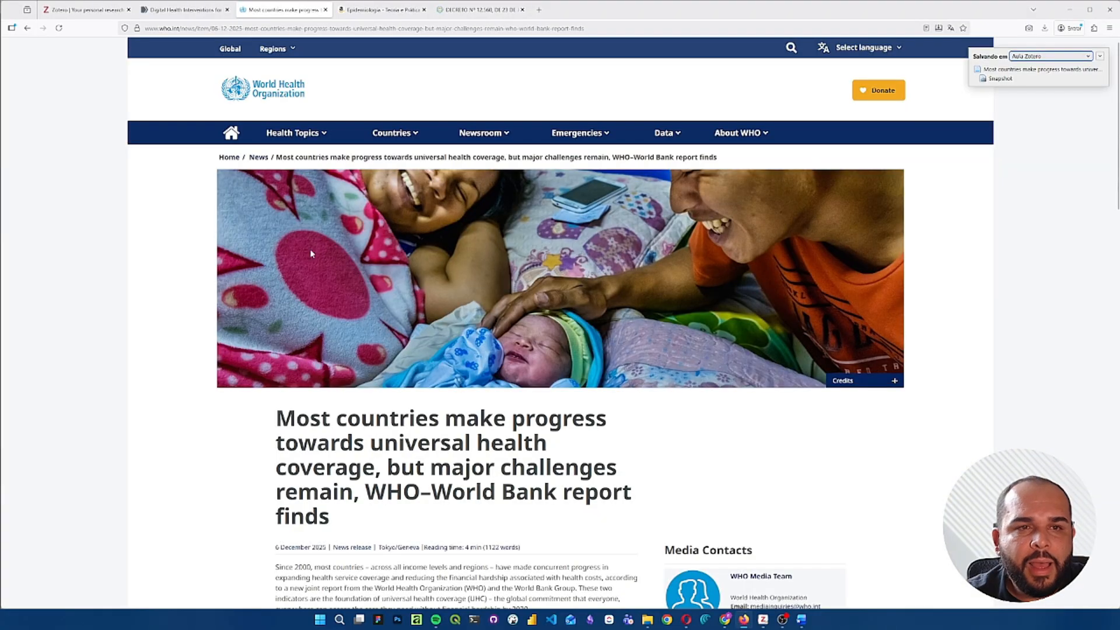
click(173, 11)
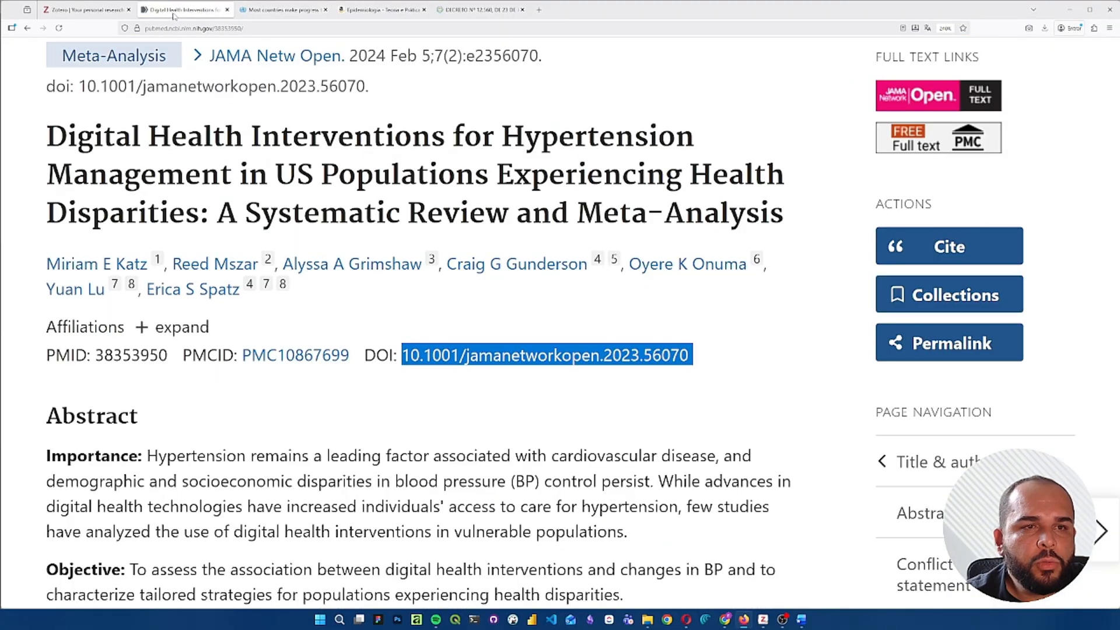
click(324, 174)
scroll(325, 174, up, 5)
scroll(324, 174, down, 2)
scroll(325, 174, down, 5)
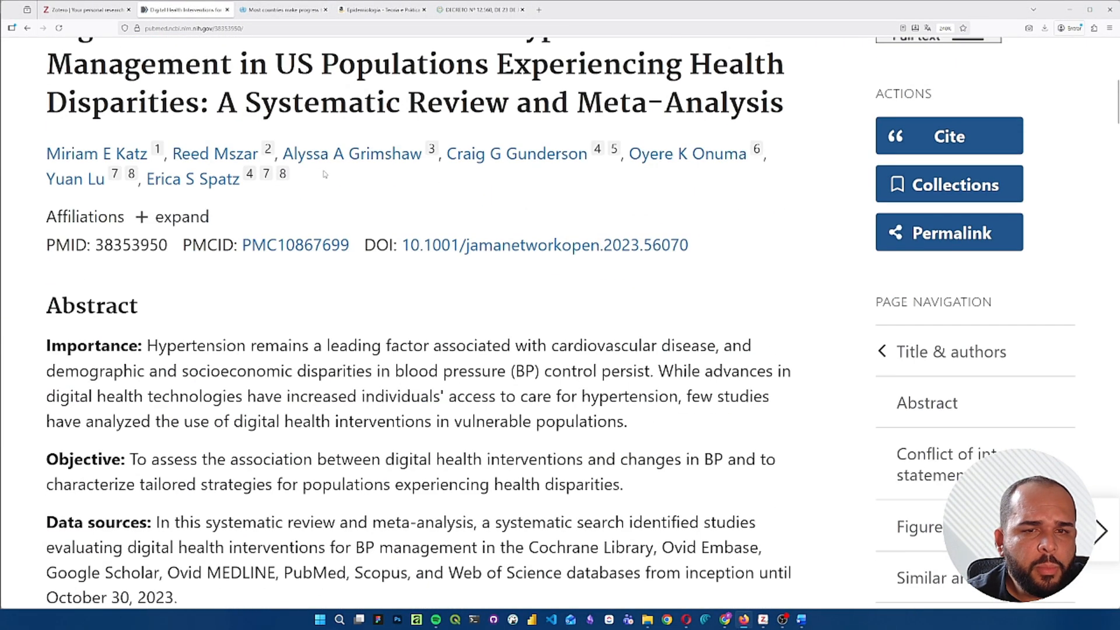
scroll(356, 175, up, 2)
scroll(417, 187, down, 4)
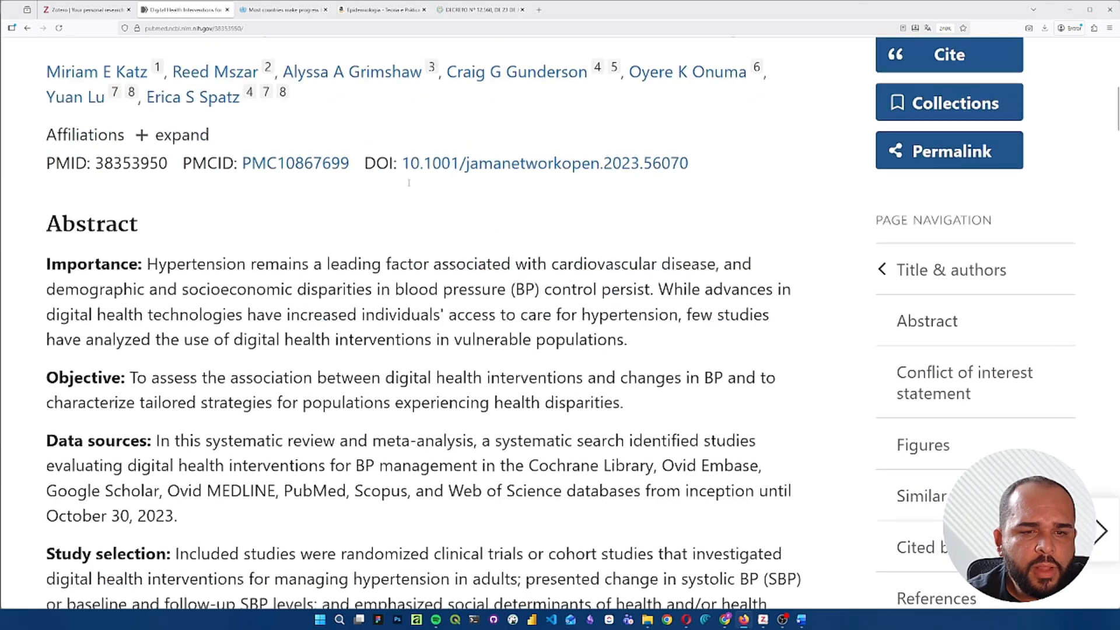
scroll(385, 193, up, 2)
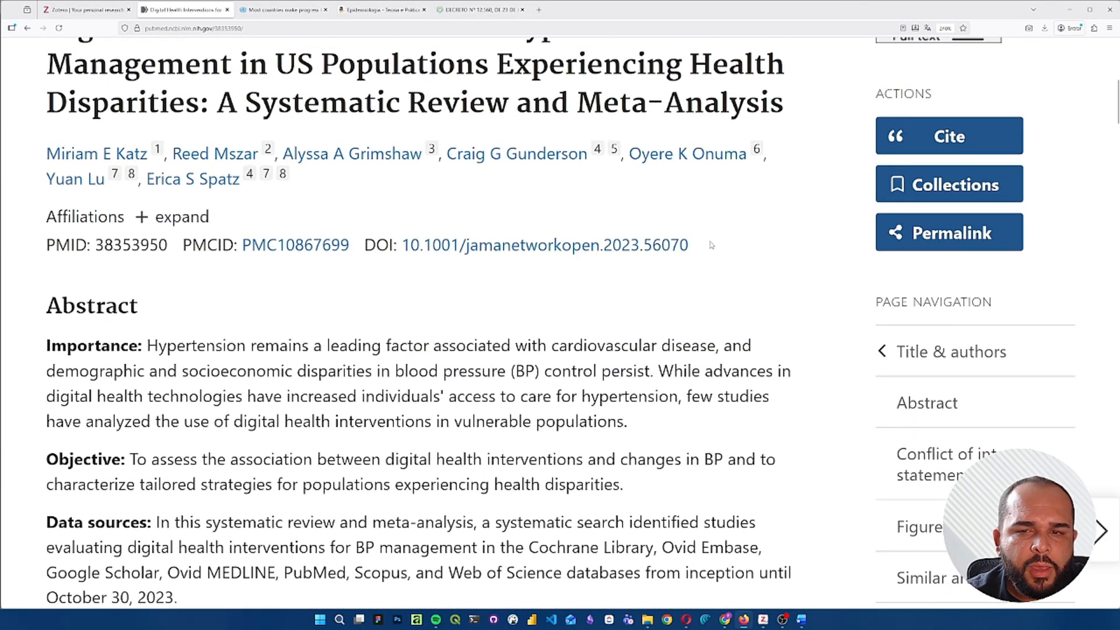
drag(707, 245, 404, 246)
key(ctrl+c)
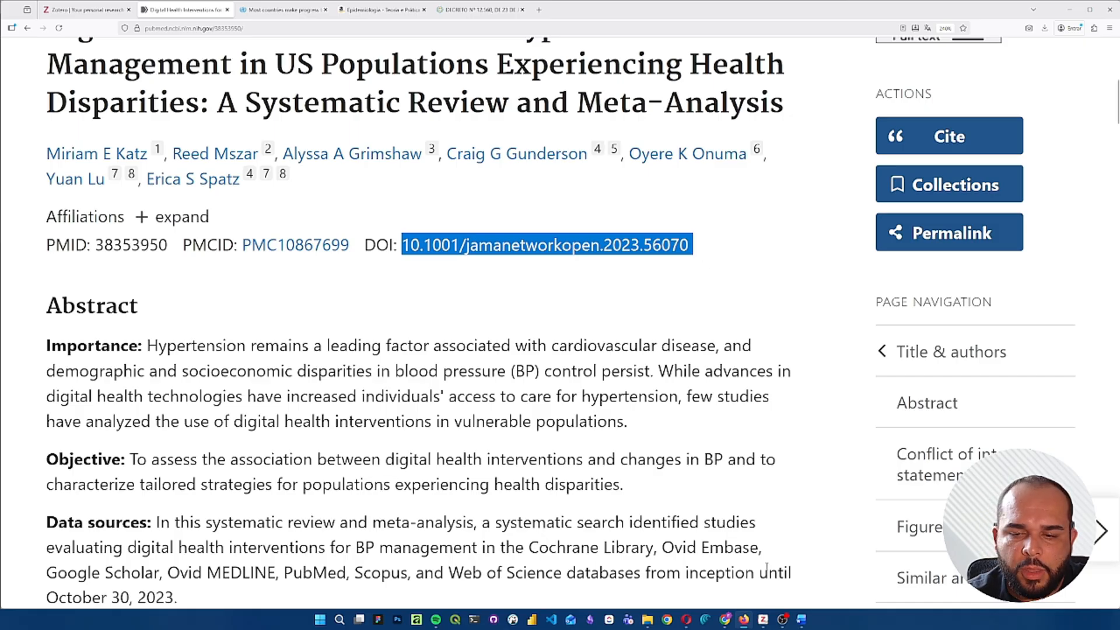
- Switch to Zotero and add the article to the Aula Zotero collection by its DOI, 10.1001/jamanetworkopen.2023.56070
click(764, 620)
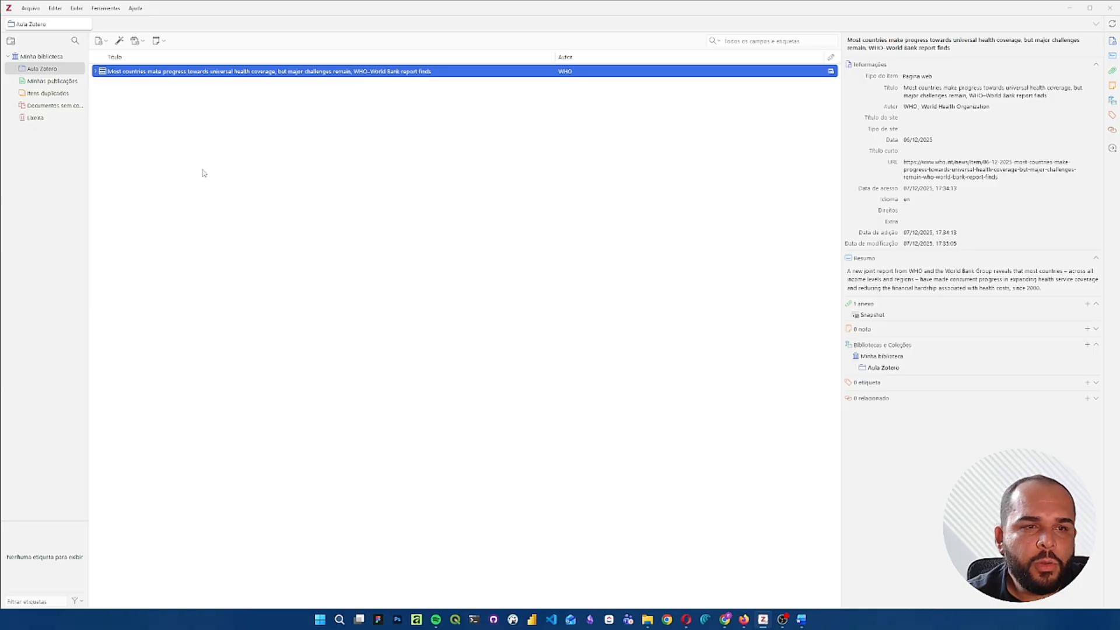
click(71, 162)
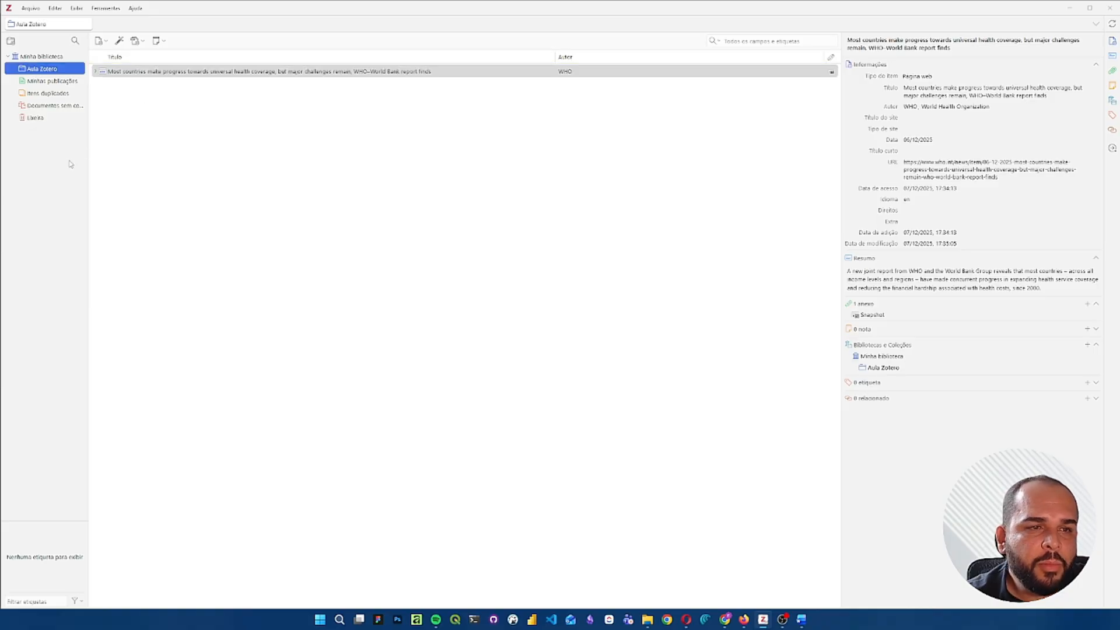
click(118, 42)
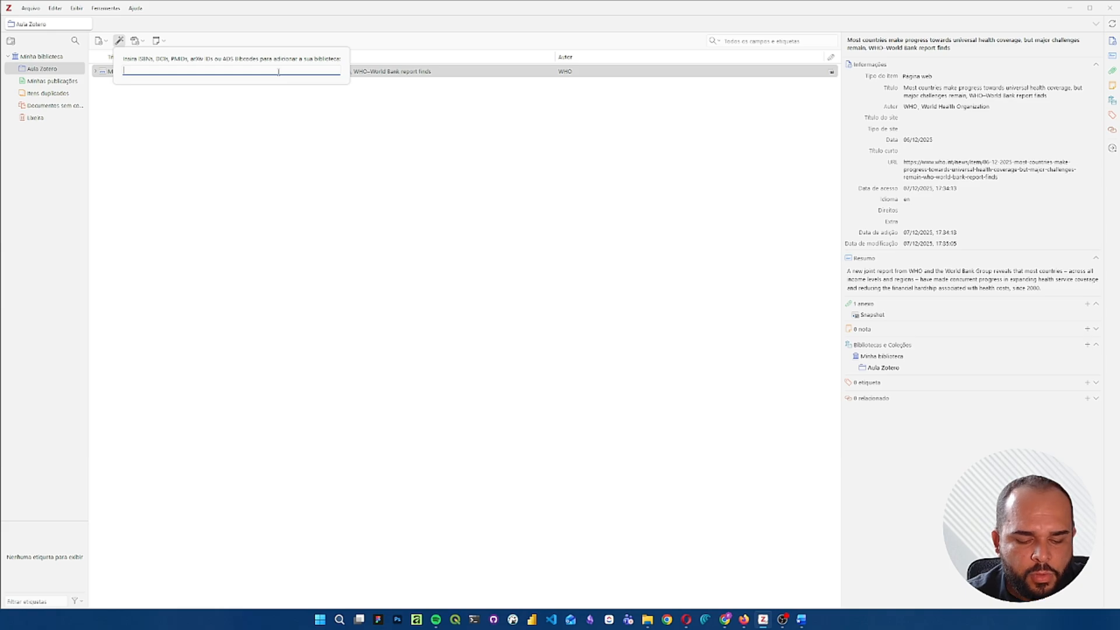
key(ctrl+v)
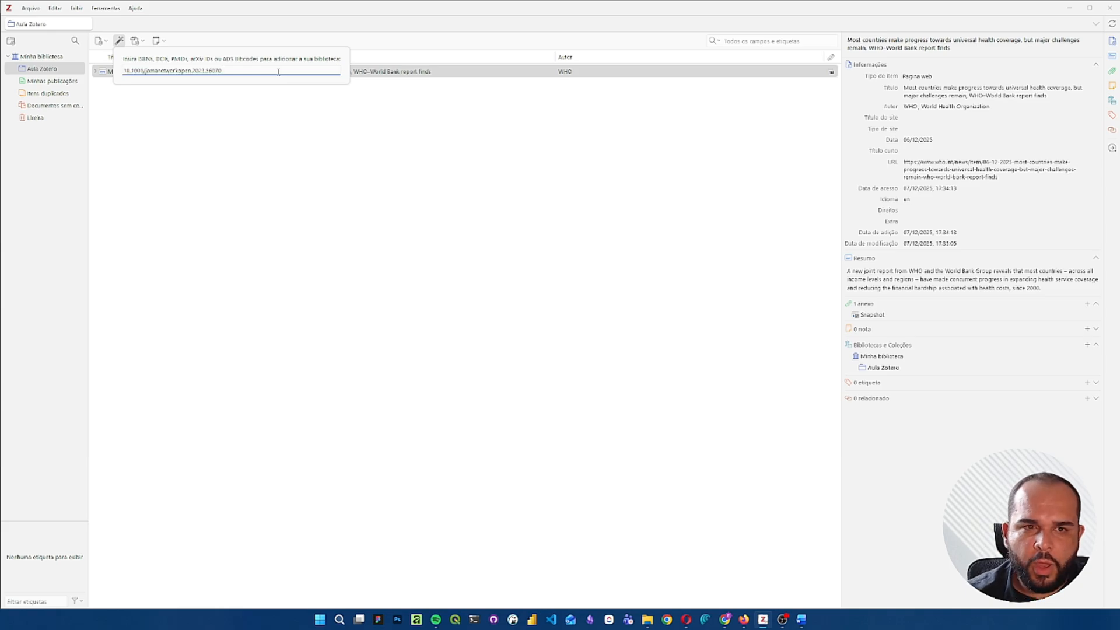
key(Return)
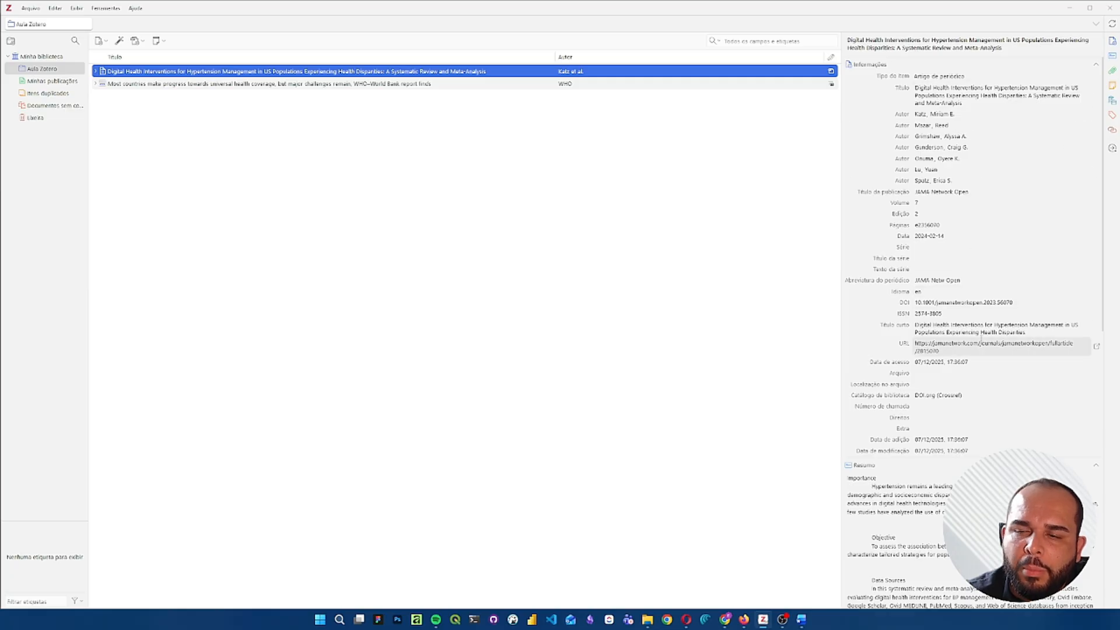
- Review the hypertension article's imported details and abstract, and open its full-text PDF attachment to skim the first page
scroll(968, 244, down, 10)
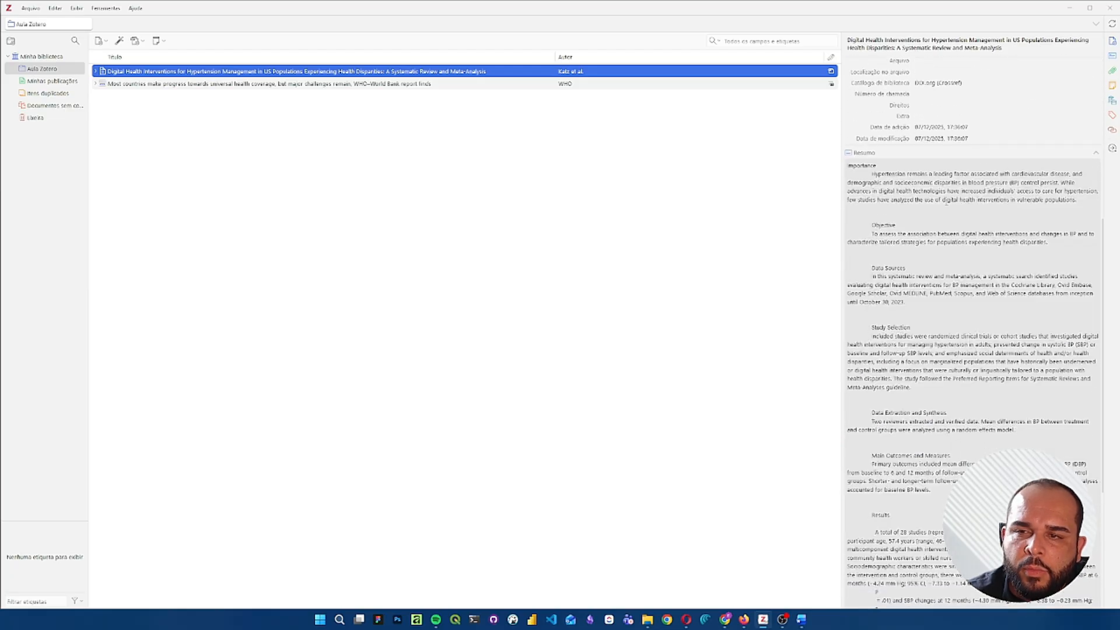
scroll(946, 201, down, 7)
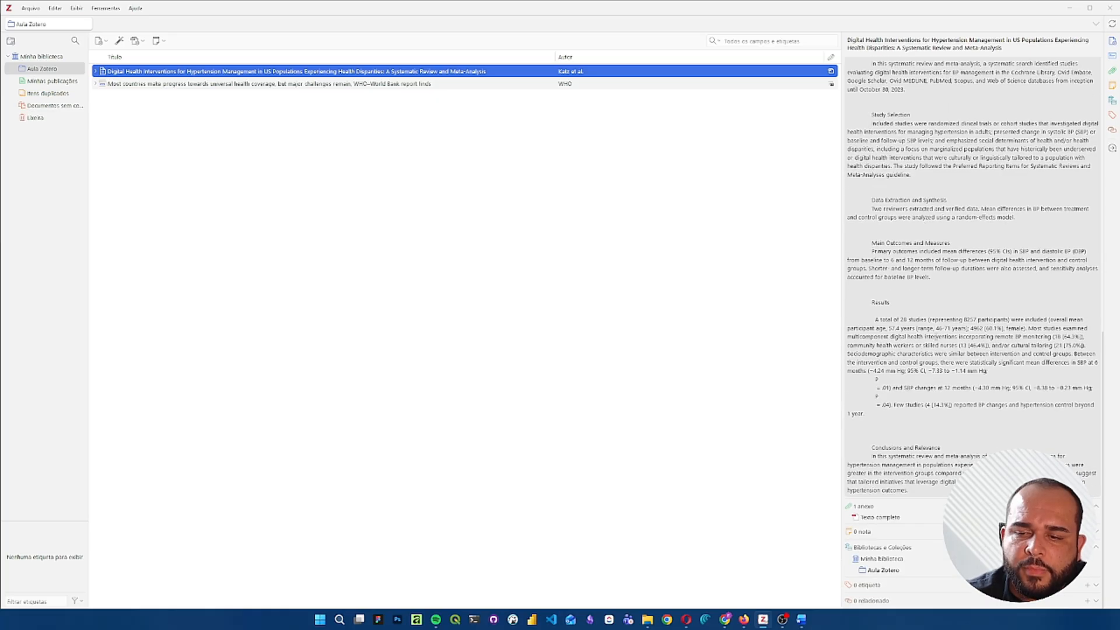
click(95, 71)
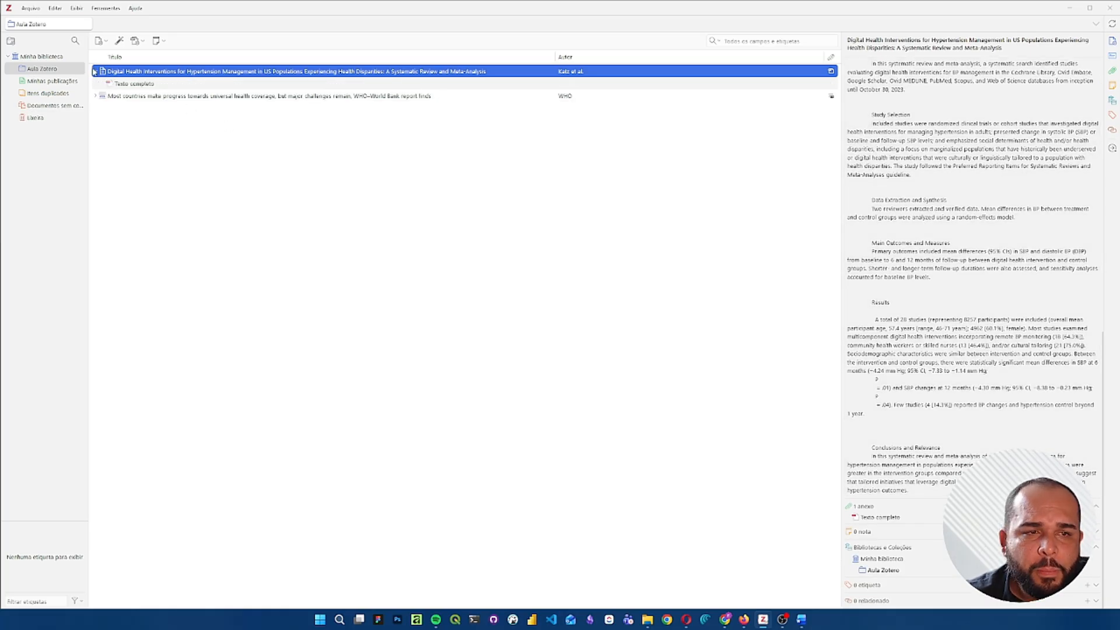
click(141, 85)
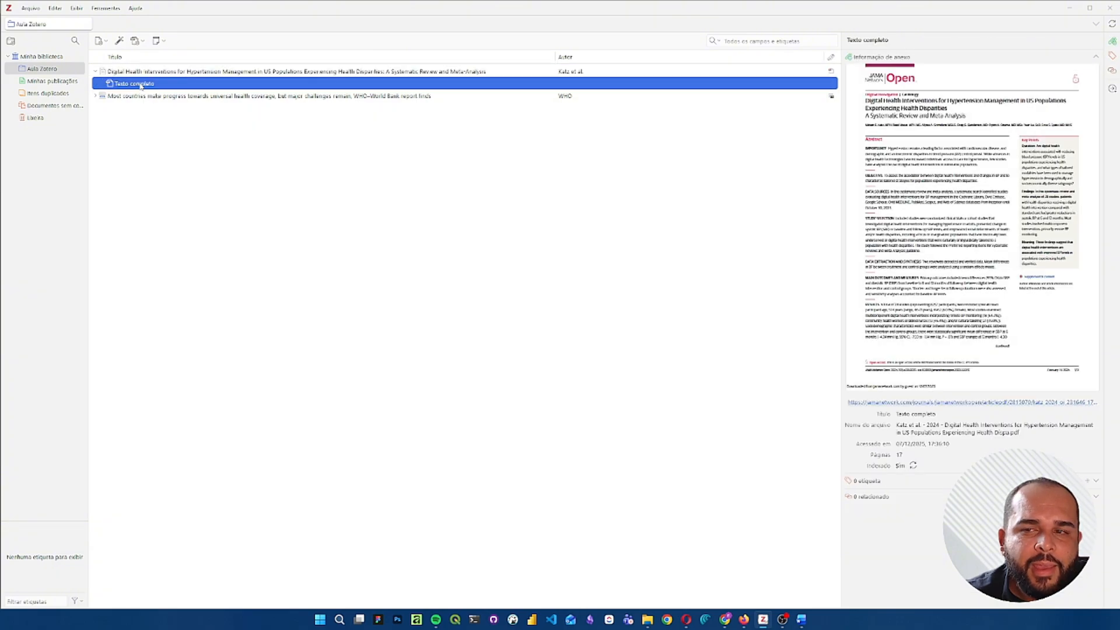
double_click(141, 85)
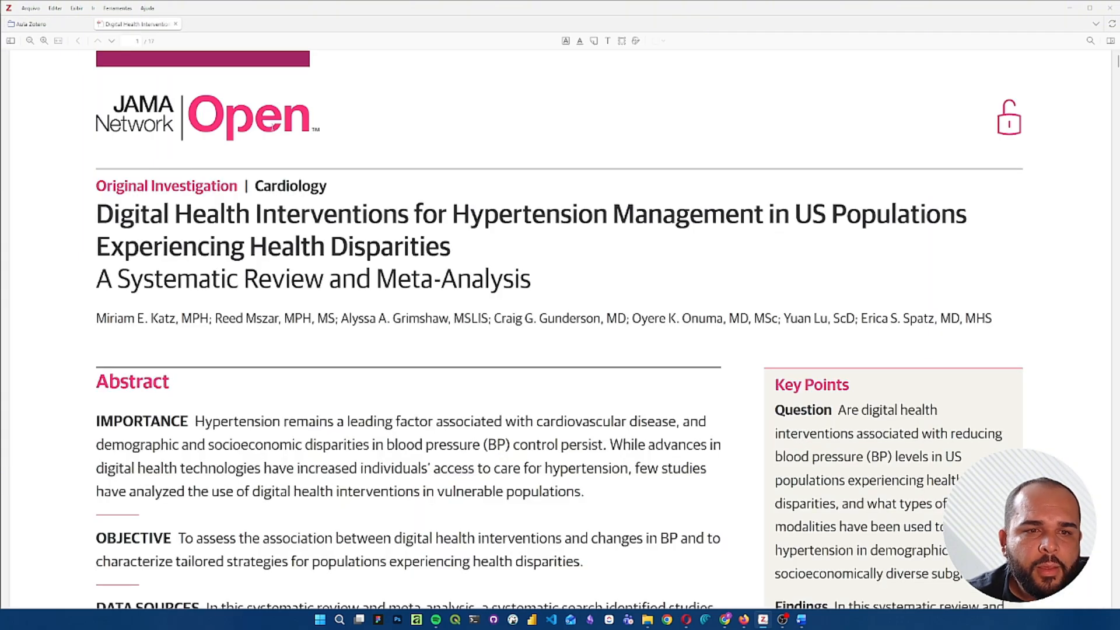
scroll(451, 164, down, 5)
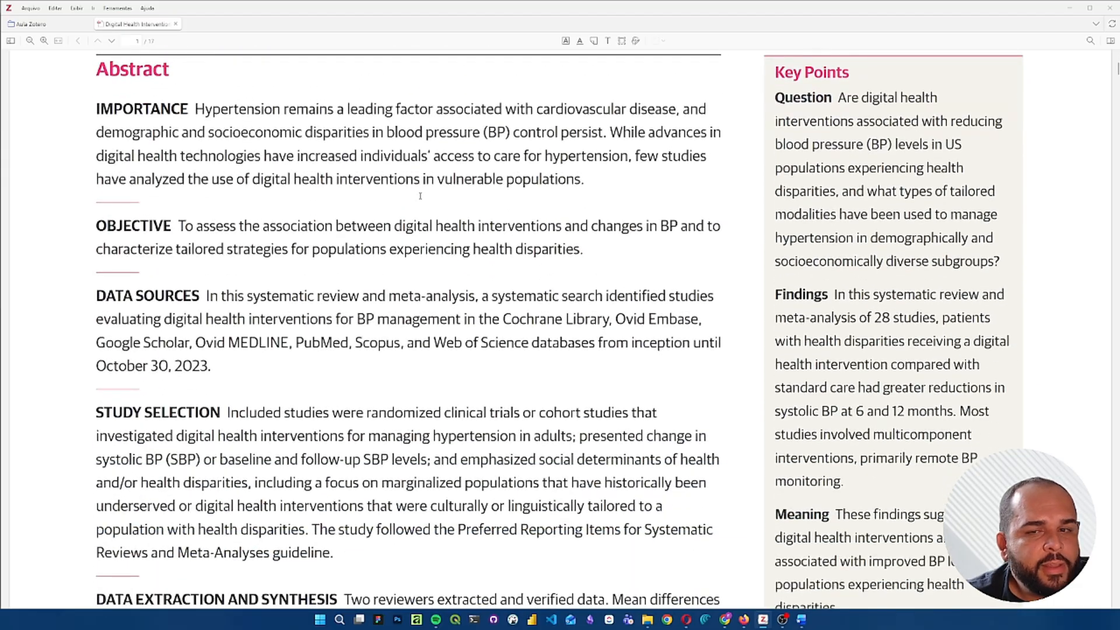
scroll(420, 196, down, 3)
scroll(419, 196, down, 8)
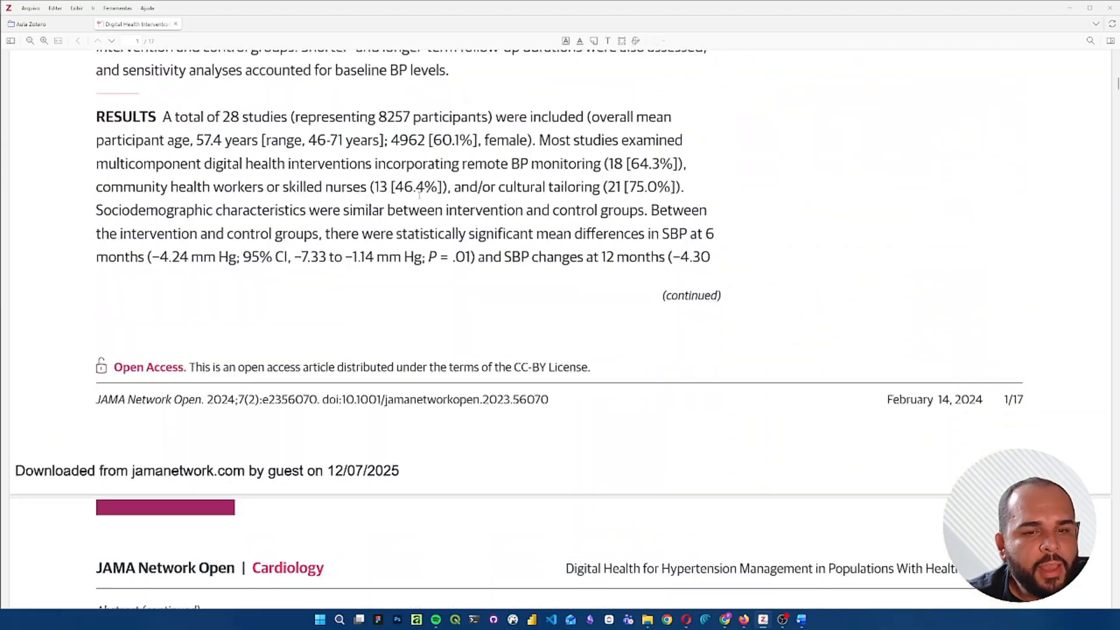
scroll(419, 196, up, 6)
scroll(419, 196, up, 10)
scroll(419, 195, down, 18)
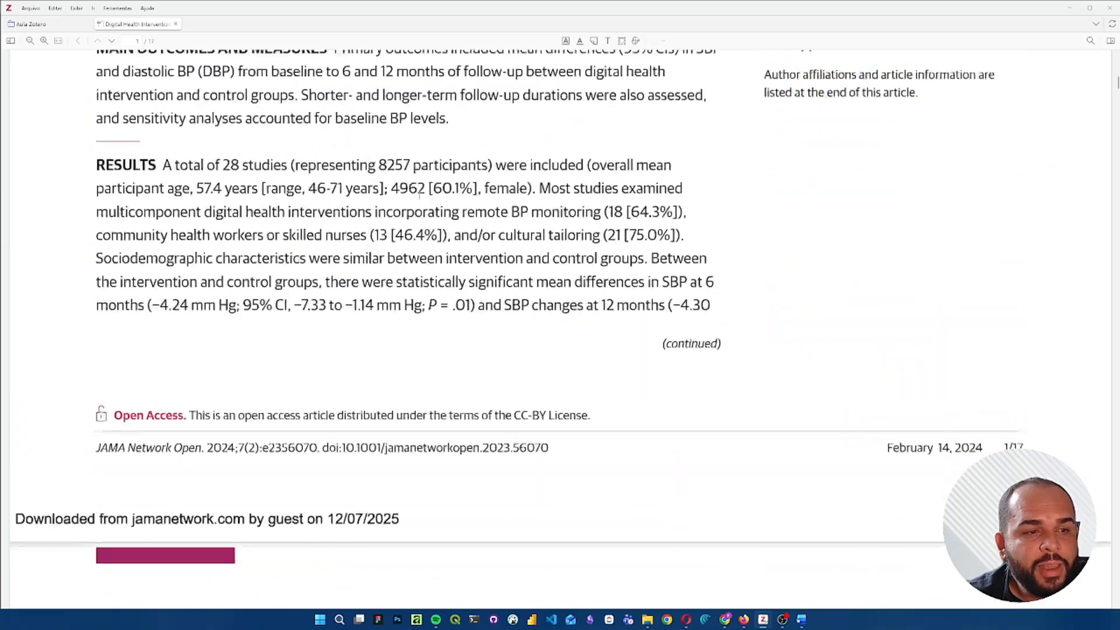
- Skim the hypertension article's full-text PDF through its Introduction and Results sections, and close it
scroll(419, 196, up, 18)
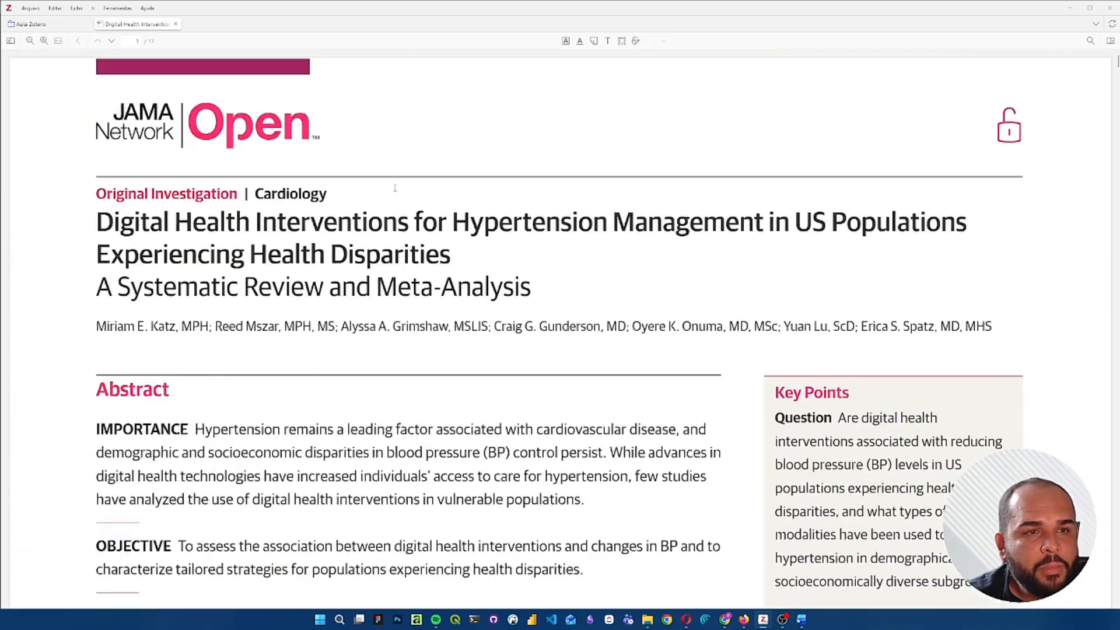
click(175, 23)
double_click(140, 83)
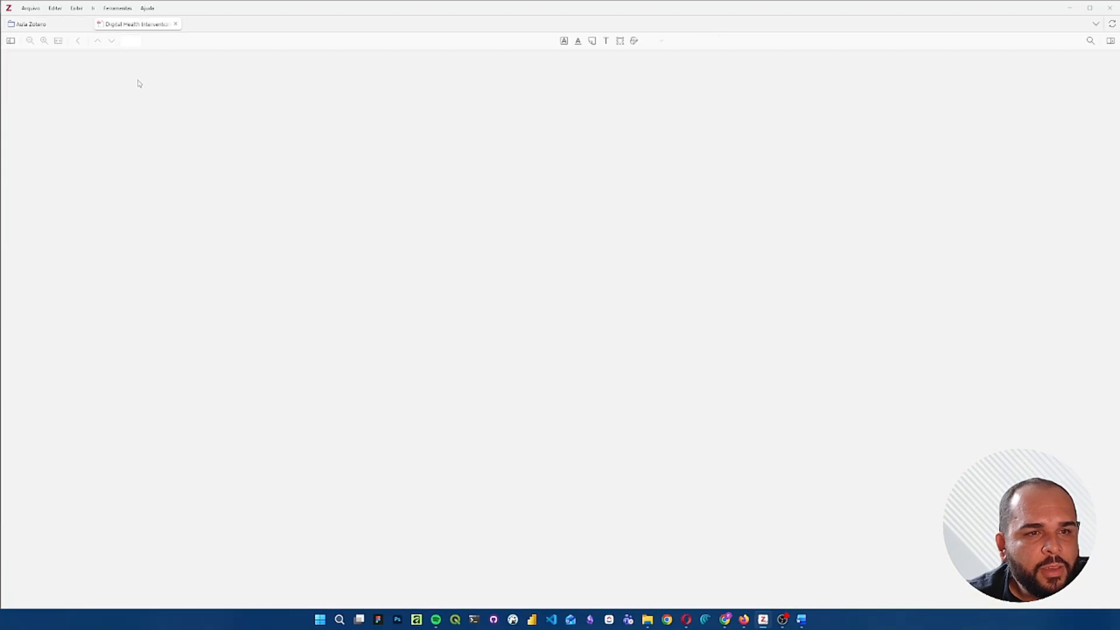
scroll(268, 72, down, 20)
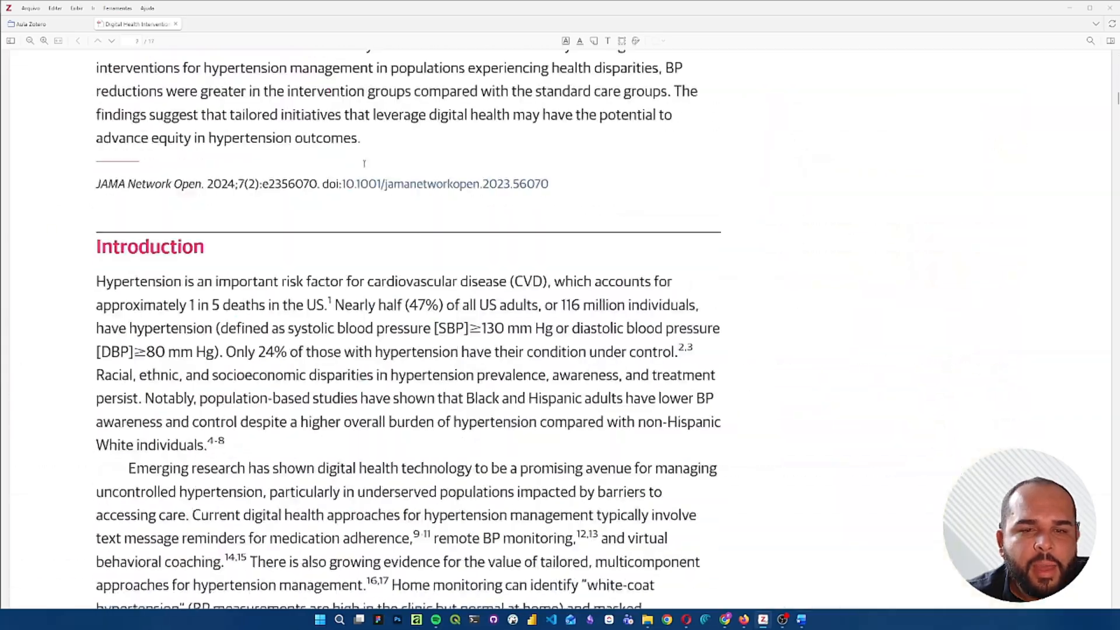
scroll(359, 164, down, 20)
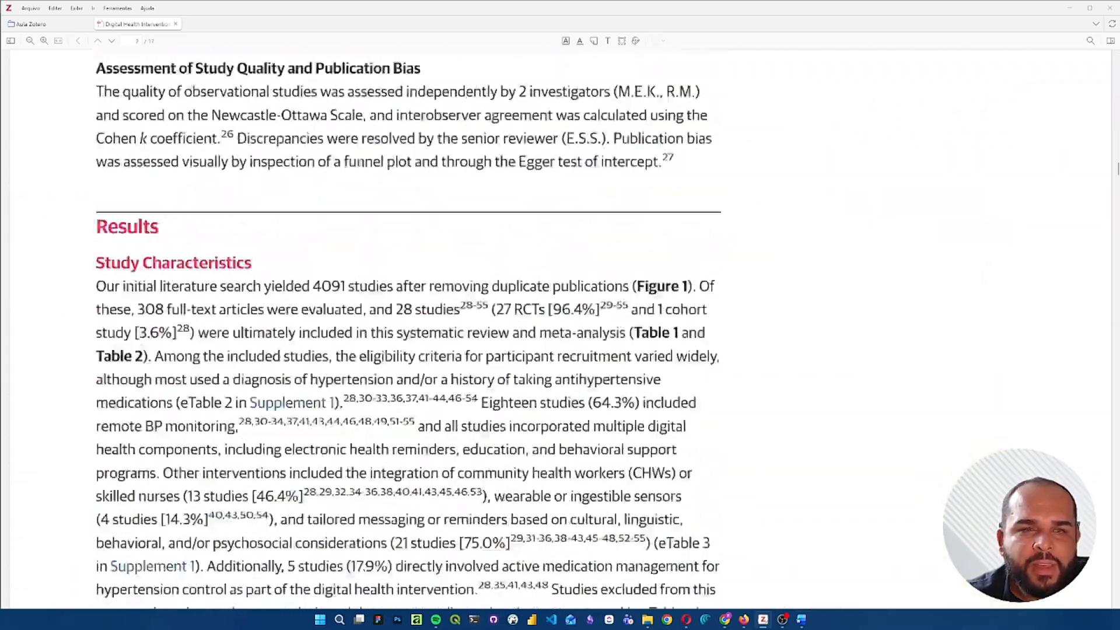
scroll(360, 164, down, 1)
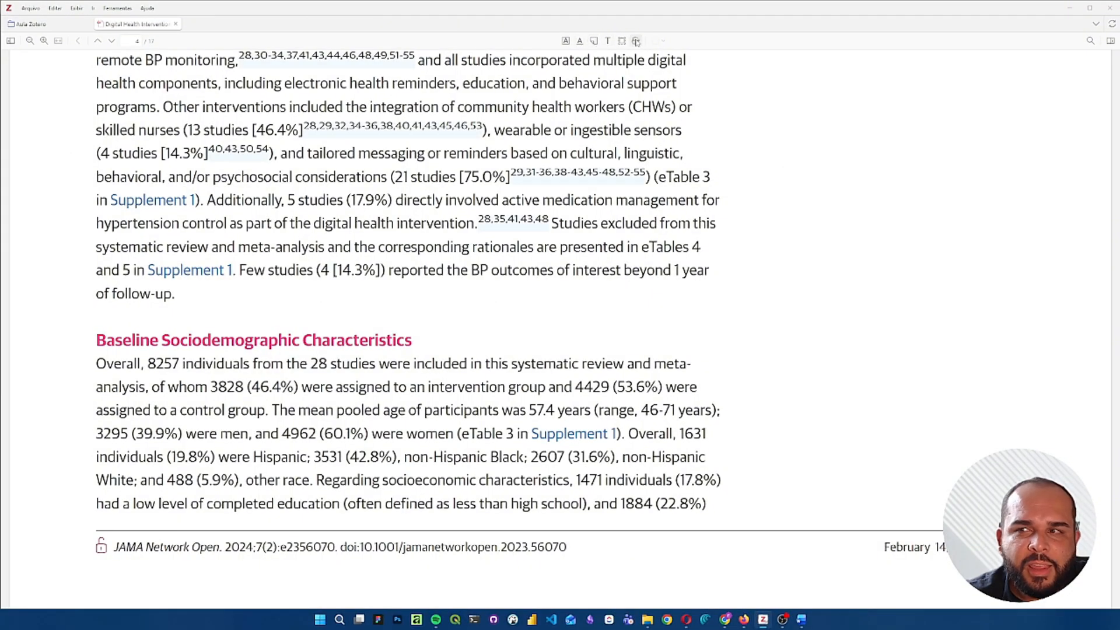
click(175, 23)
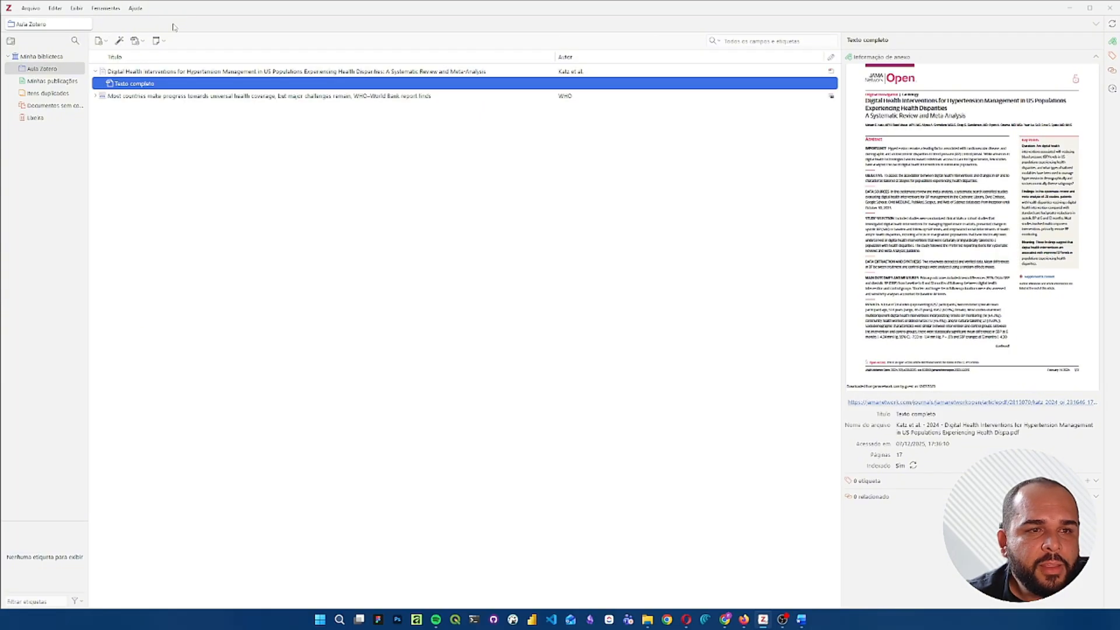
- Add the tag "Especialização" to the hypertension article in the Aula Zotero collection
click(263, 73)
scroll(865, 583, down, 10)
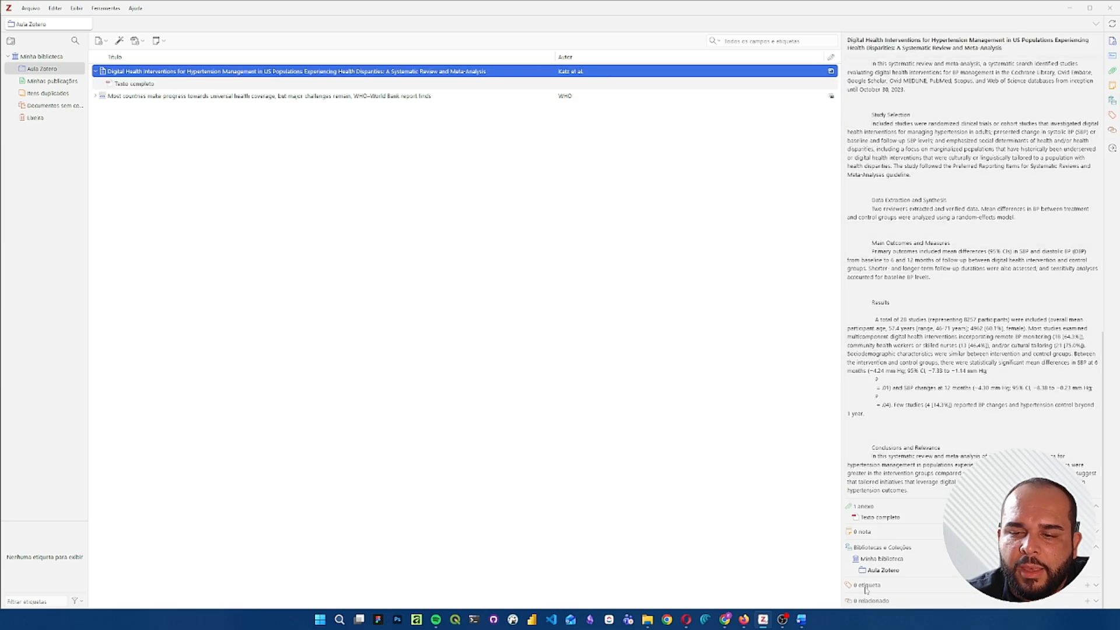
click(1087, 585)
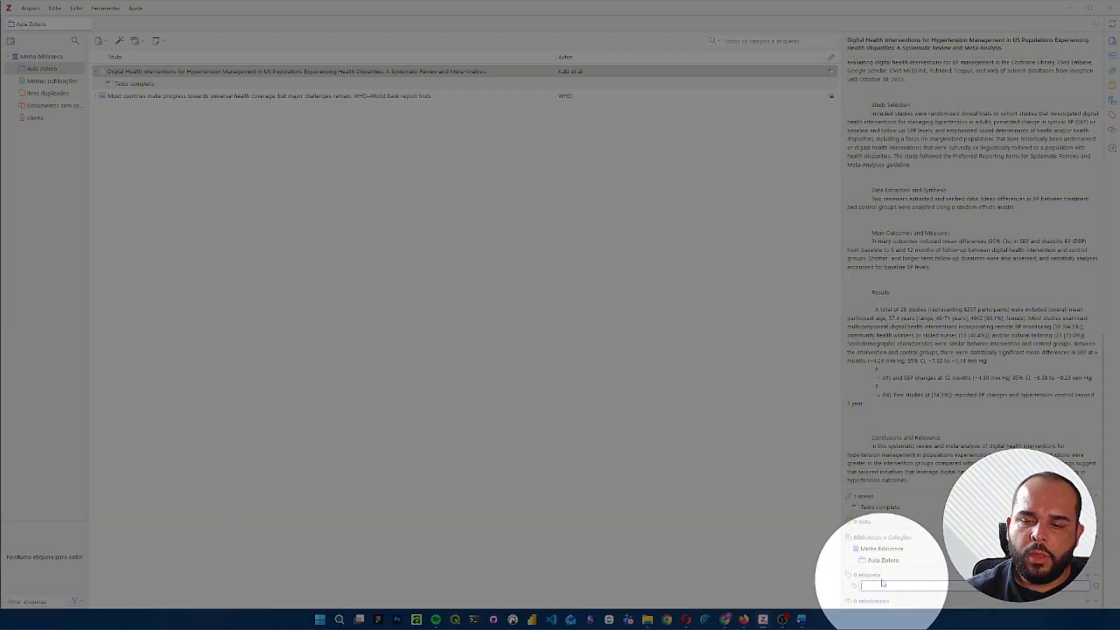
text(Espe)
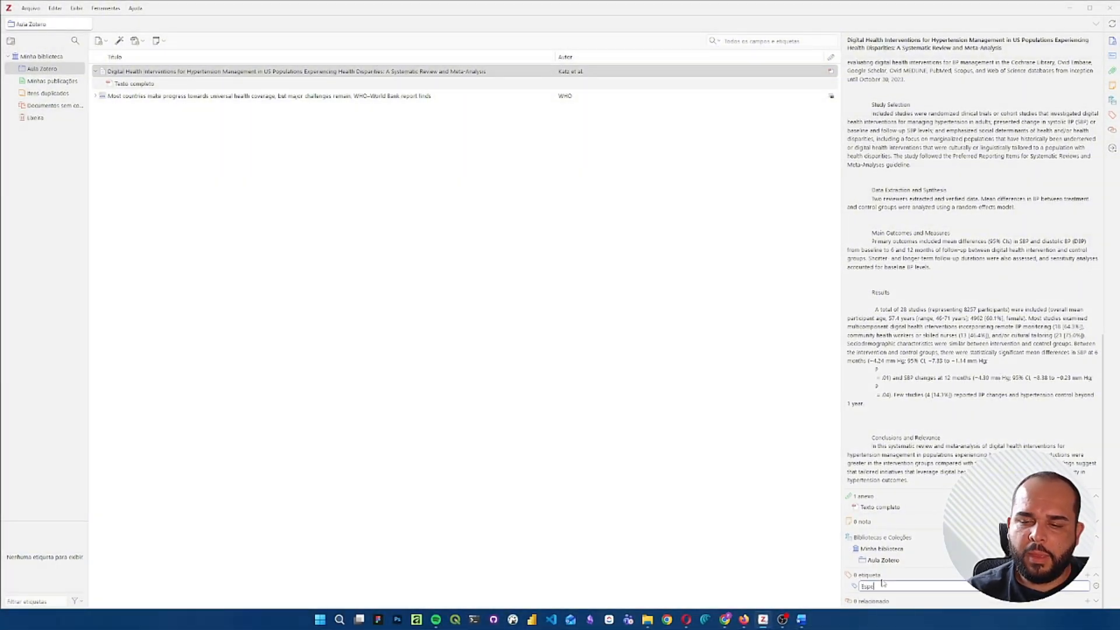
text(cialização)
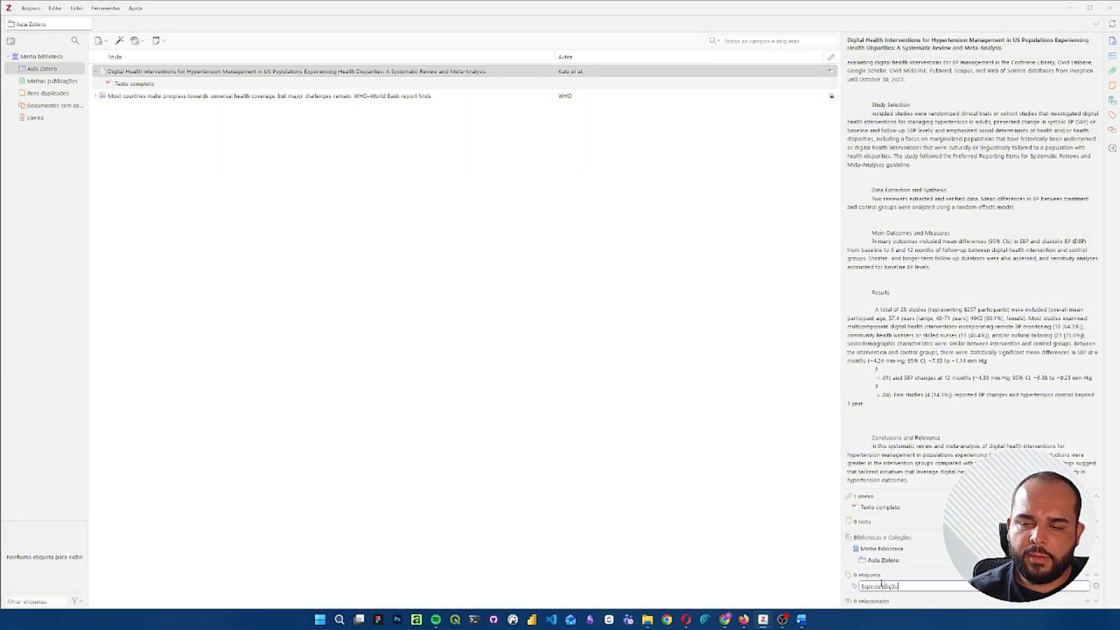
key(Return)
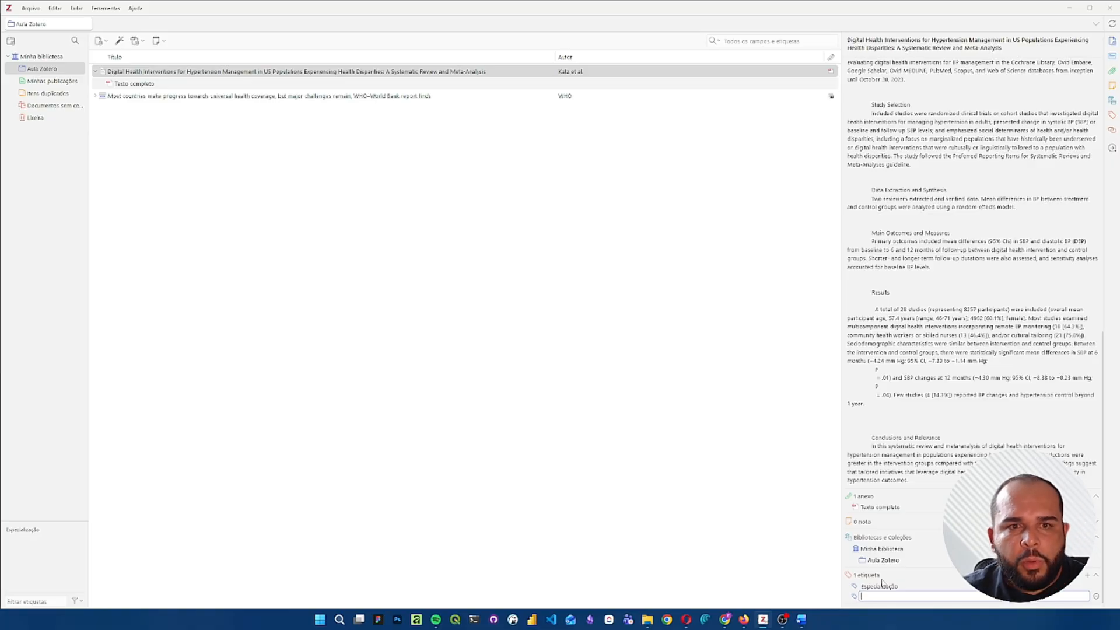
click(488, 403)
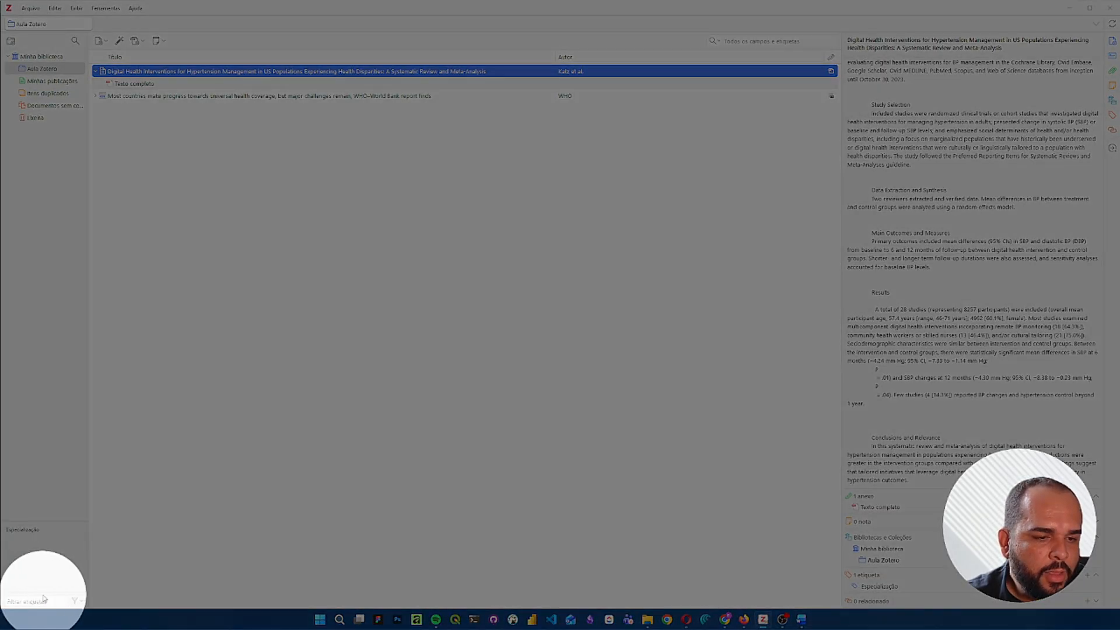
click(37, 601)
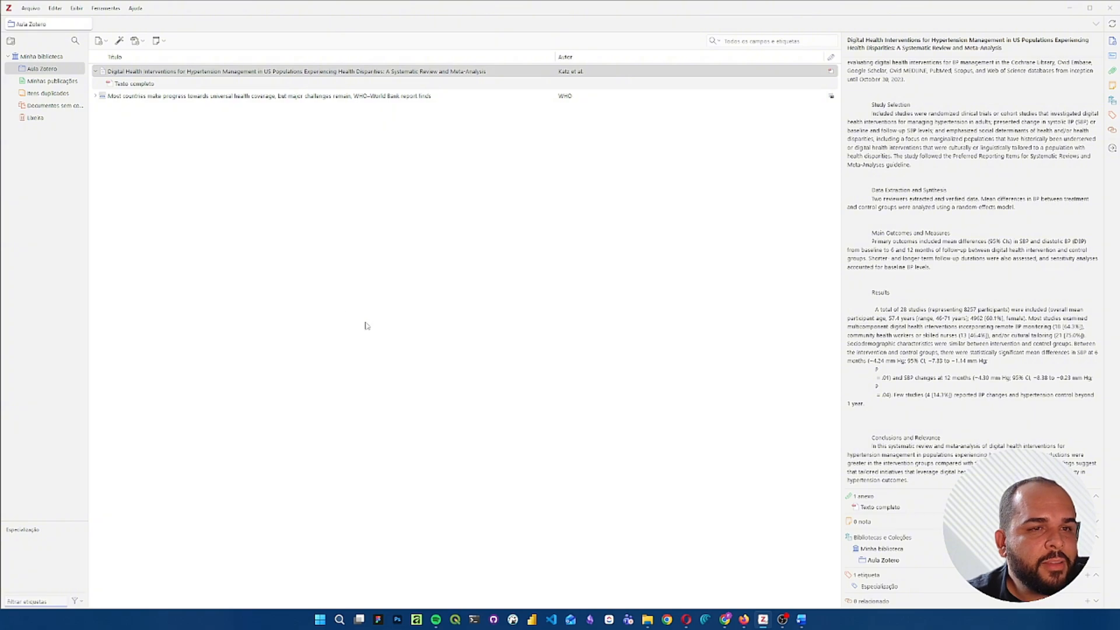
click(303, 238)
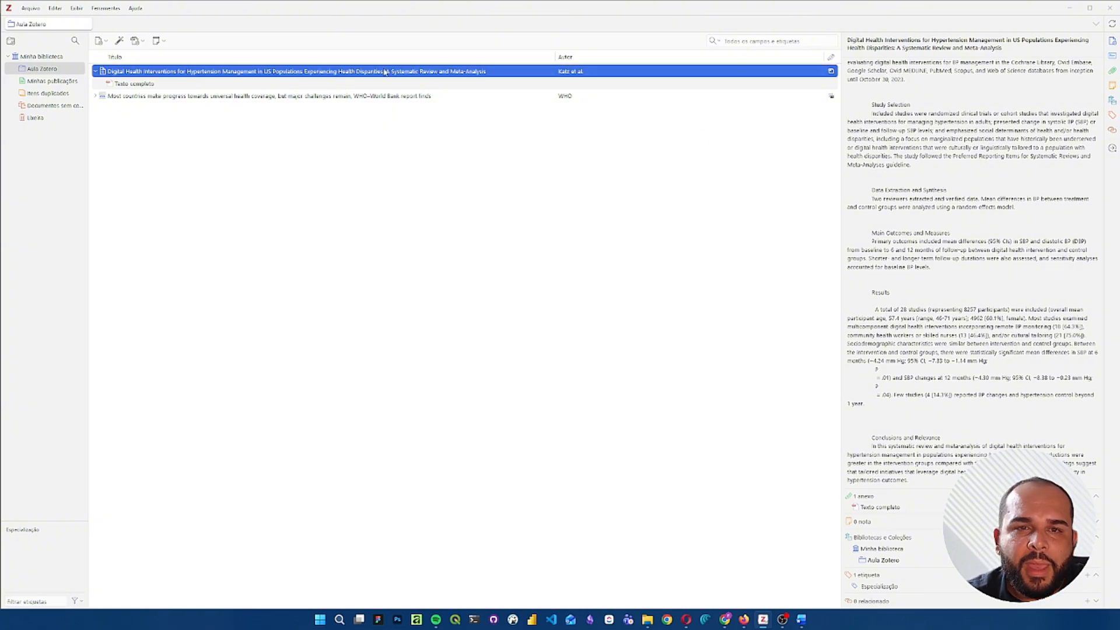
scroll(913, 245, up, 15)
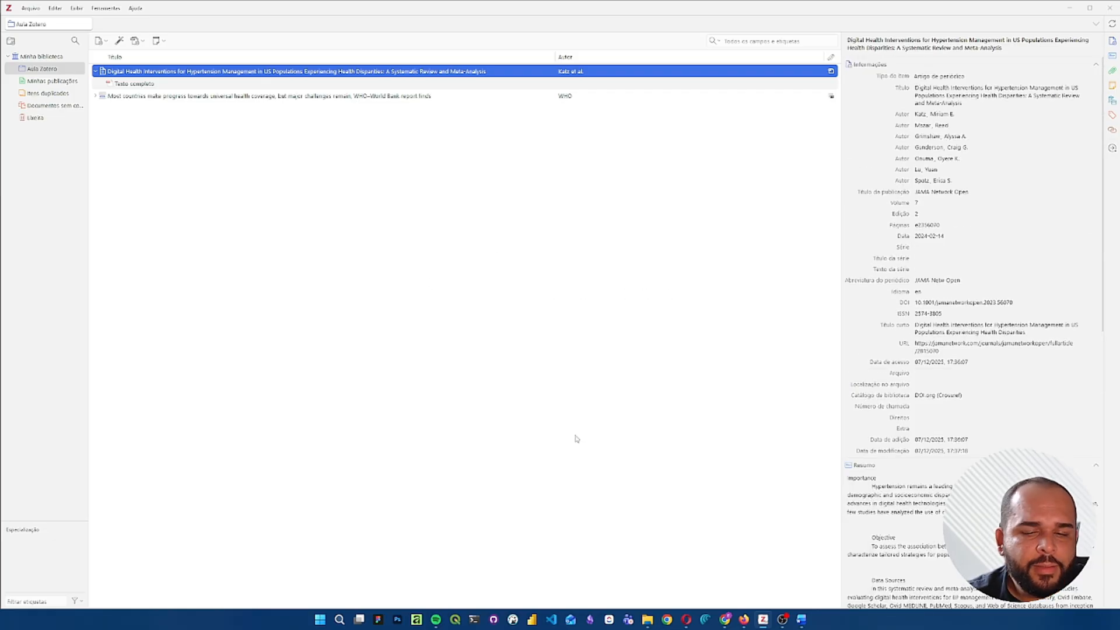
- Switch to Firefox and copy the ISBN-13 of the book Epidemiologia - Teoria e Prática from its Amazon page
click(744, 618)
click(350, 12)
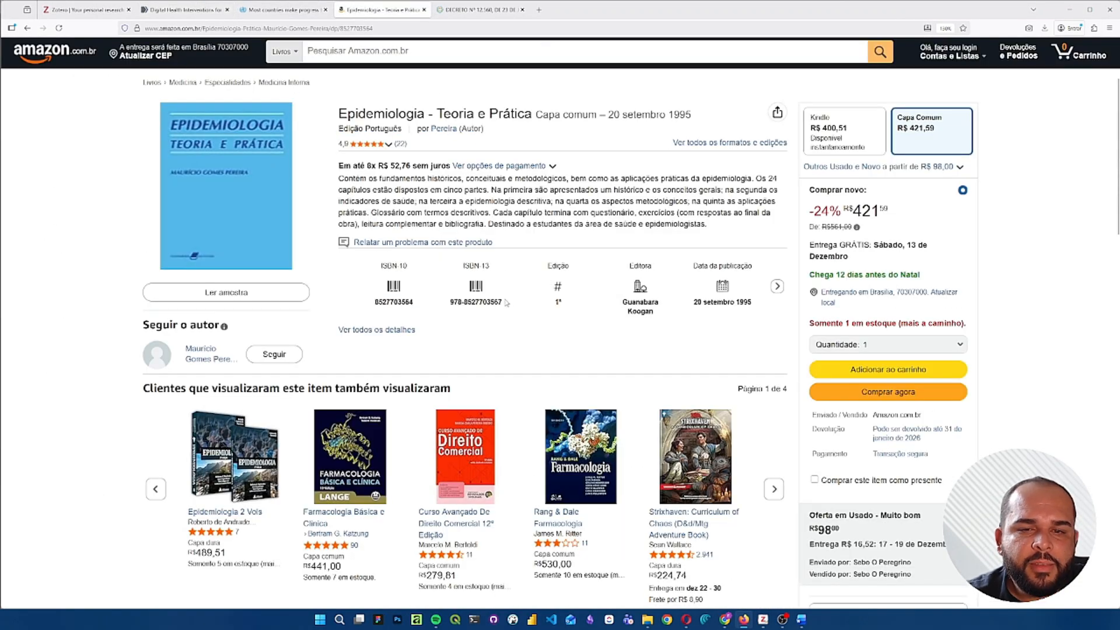
drag(505, 300, 450, 310)
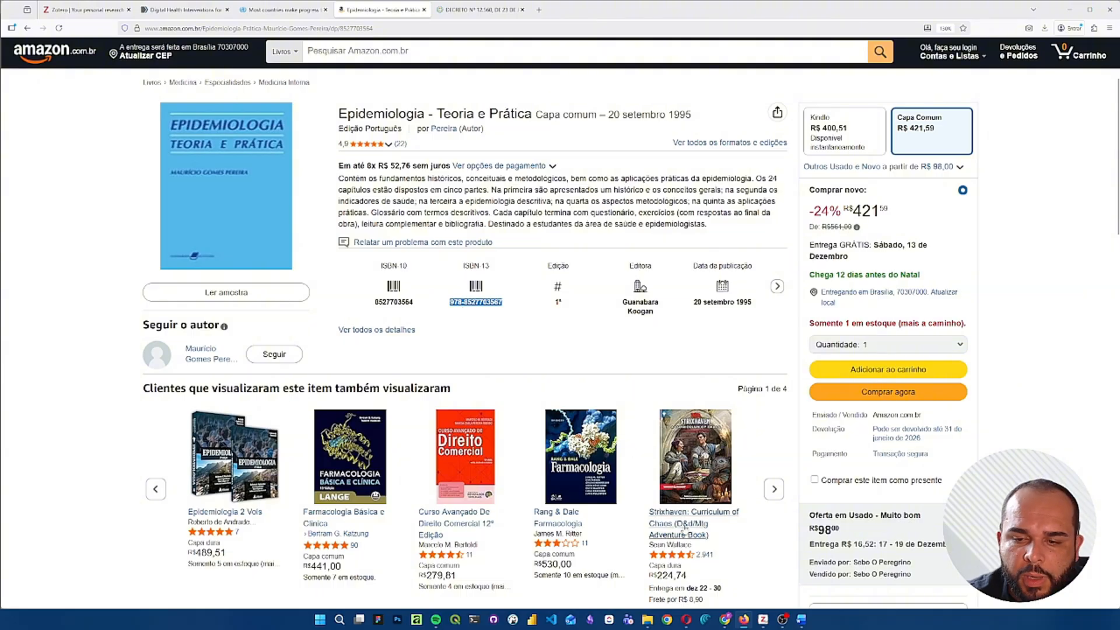
click(763, 619)
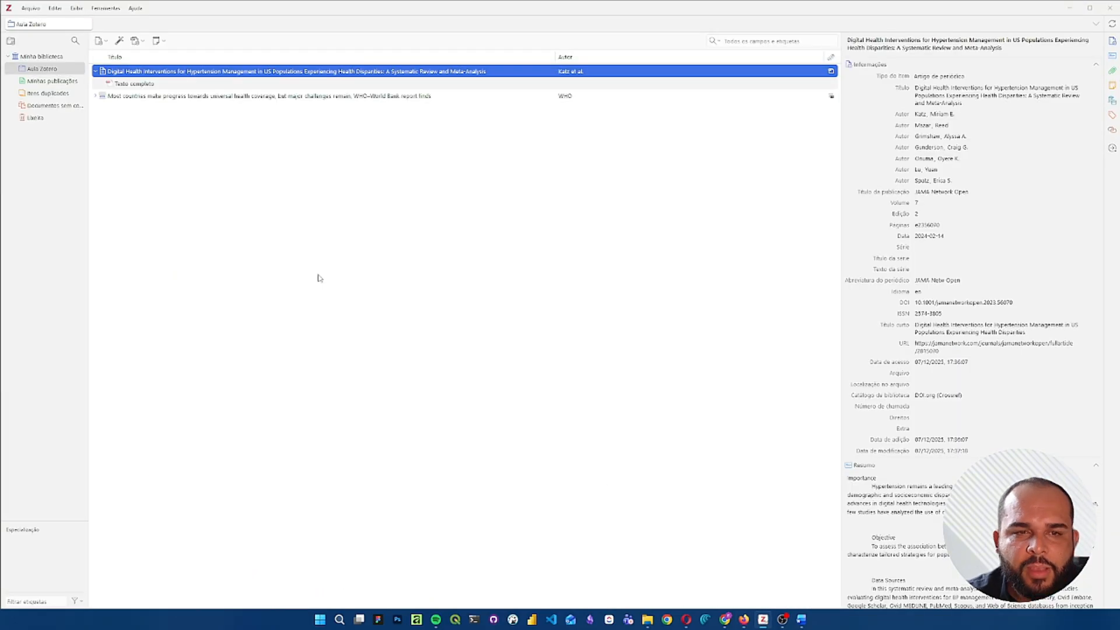
click(121, 42)
key(ctrl+v)
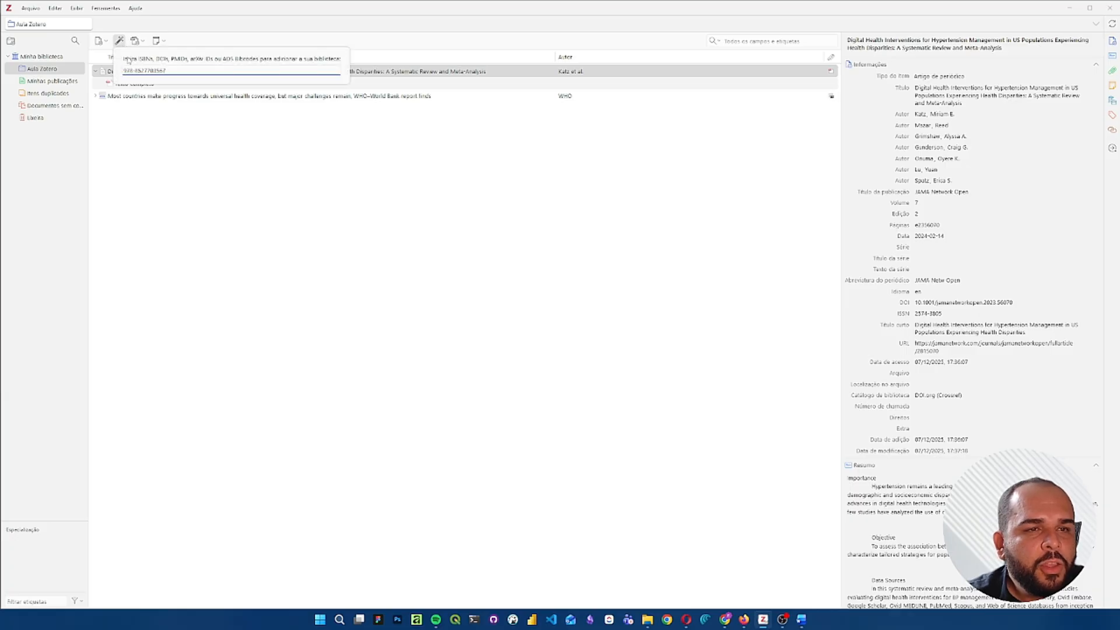
key(Return)
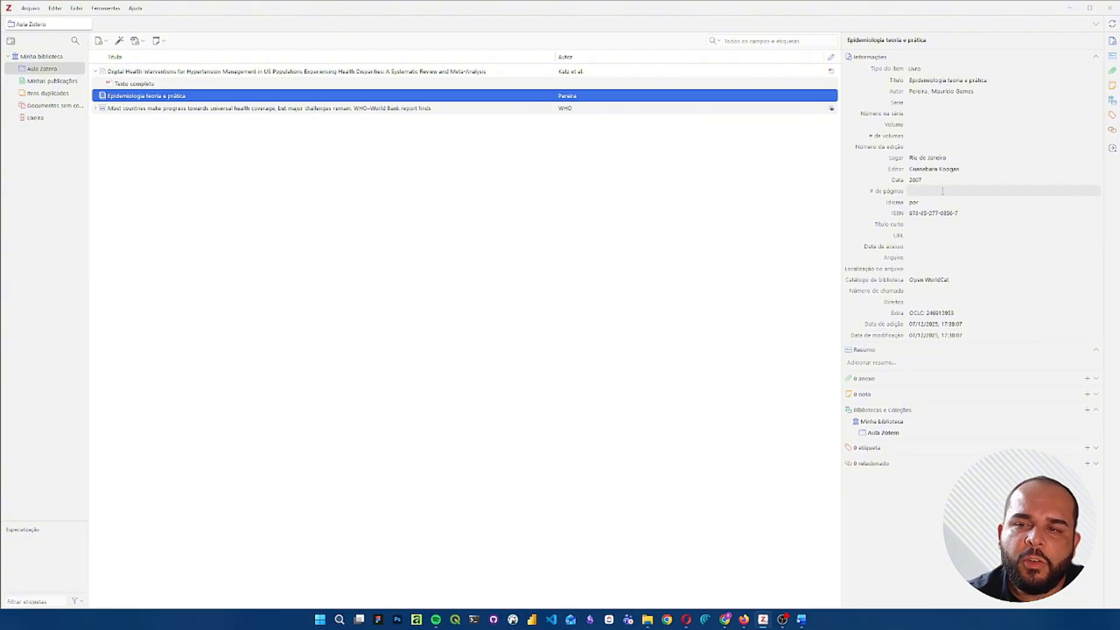
click(928, 101)
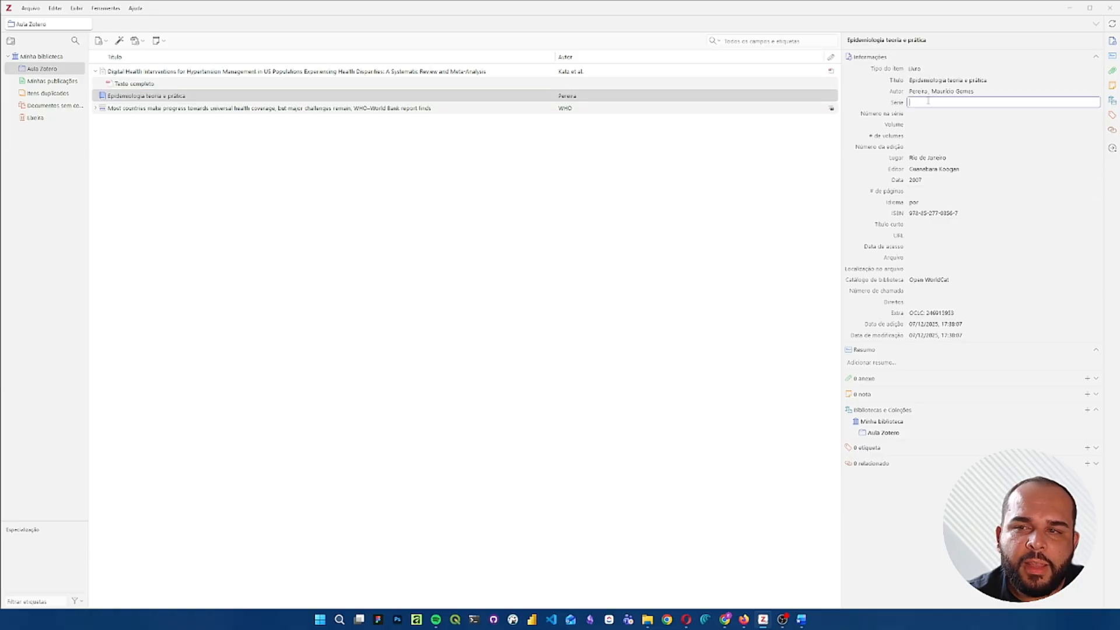
click(928, 115)
click(927, 134)
click(574, 224)
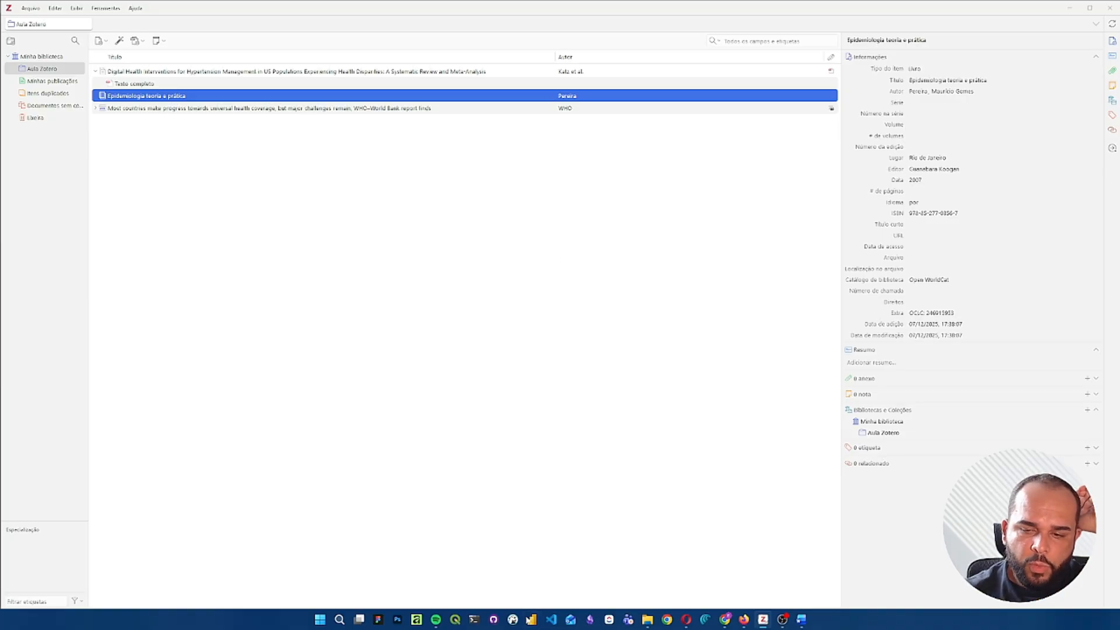
- Switch to Firefox, open the Decreto Nº 12.560 page of the Diário Oficial da União, and save it to Aula Zotero with the Zotero Connector
click(743, 620)
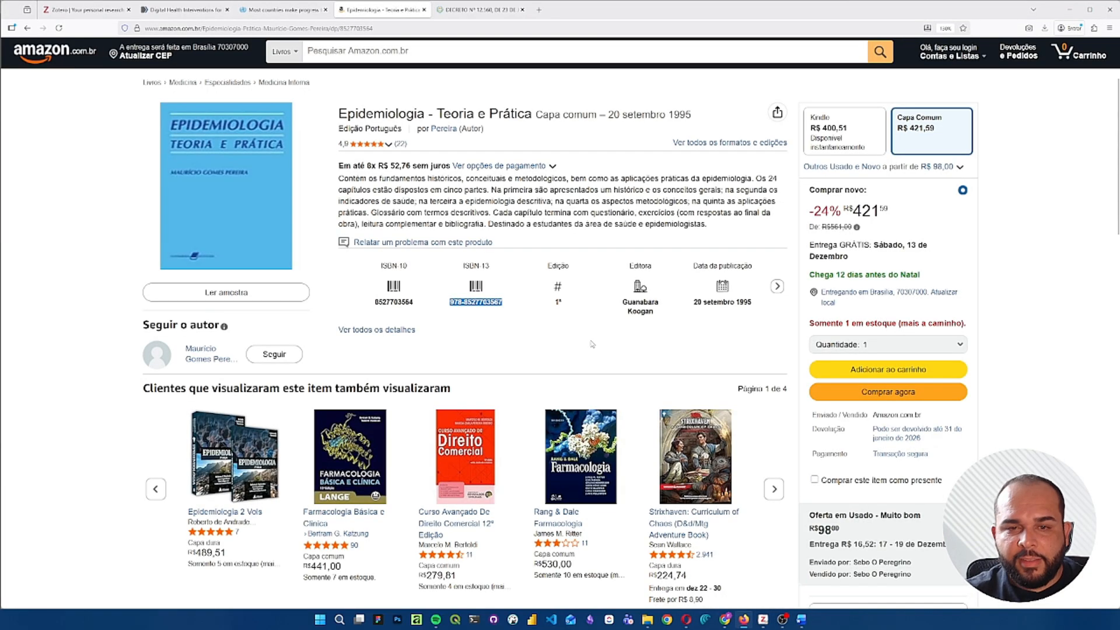
click(477, 10)
scroll(455, 351, down, 3)
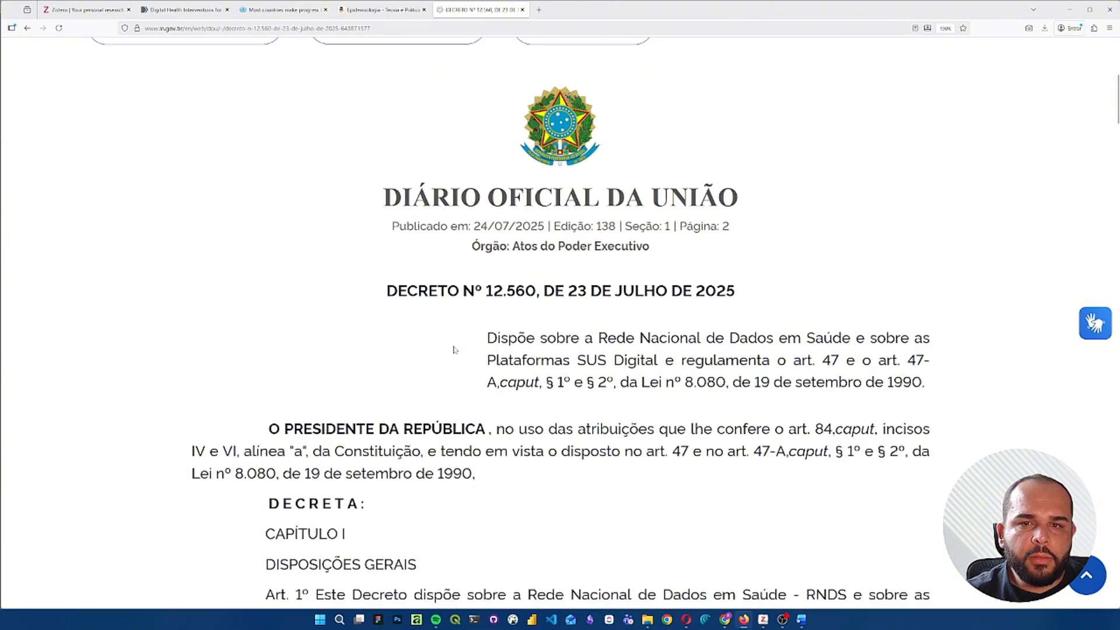
scroll(454, 347, up, 1)
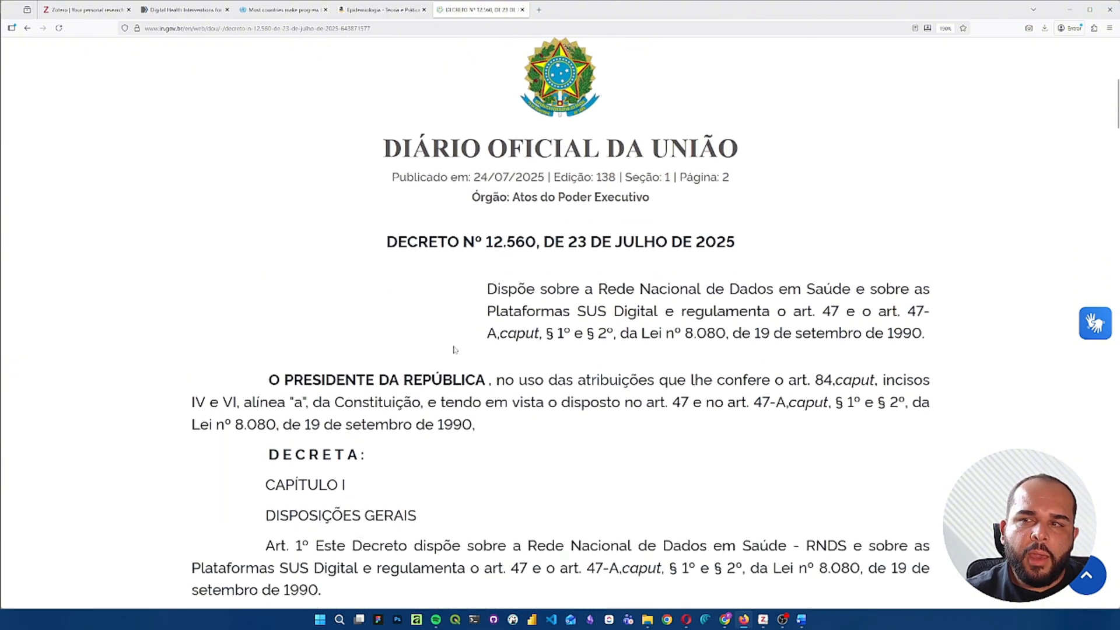
scroll(454, 350, down, 1)
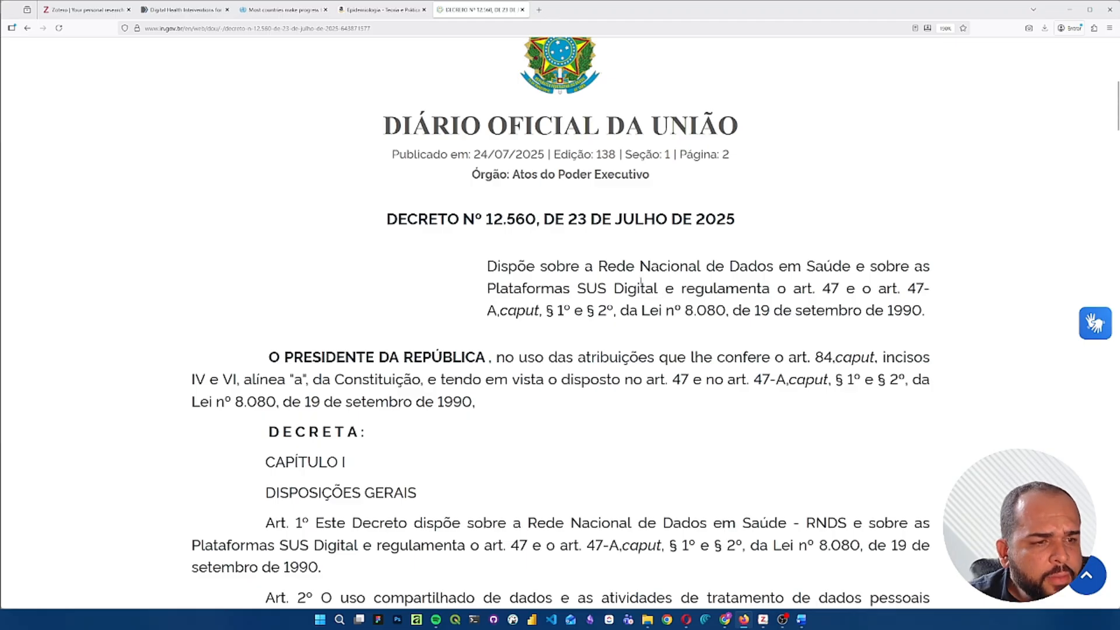
click(1093, 28)
click(994, 69)
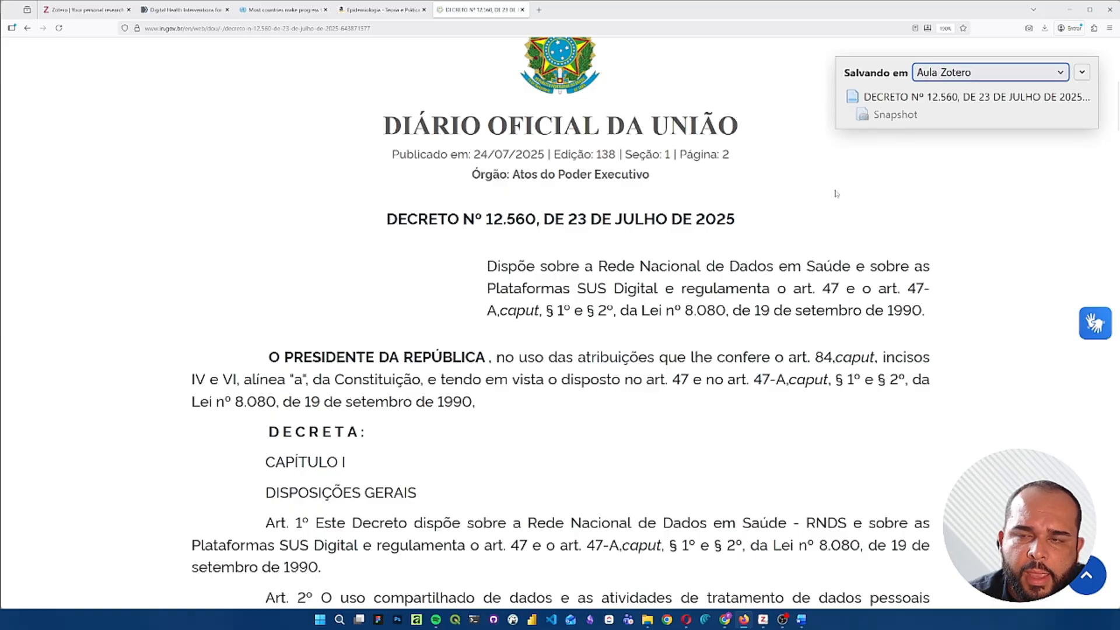
- Switch to Zotero and shorten the decree item's title to "DECRETO Nº 12.560, DE 23 DE JULHO DE 2025"
click(762, 619)
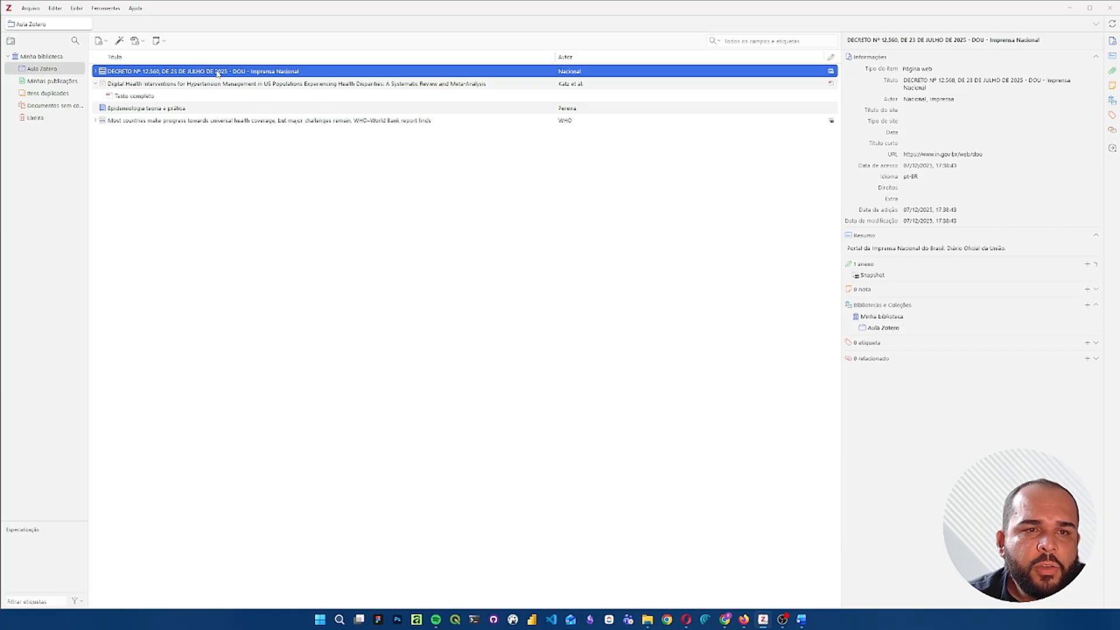
click(957, 90)
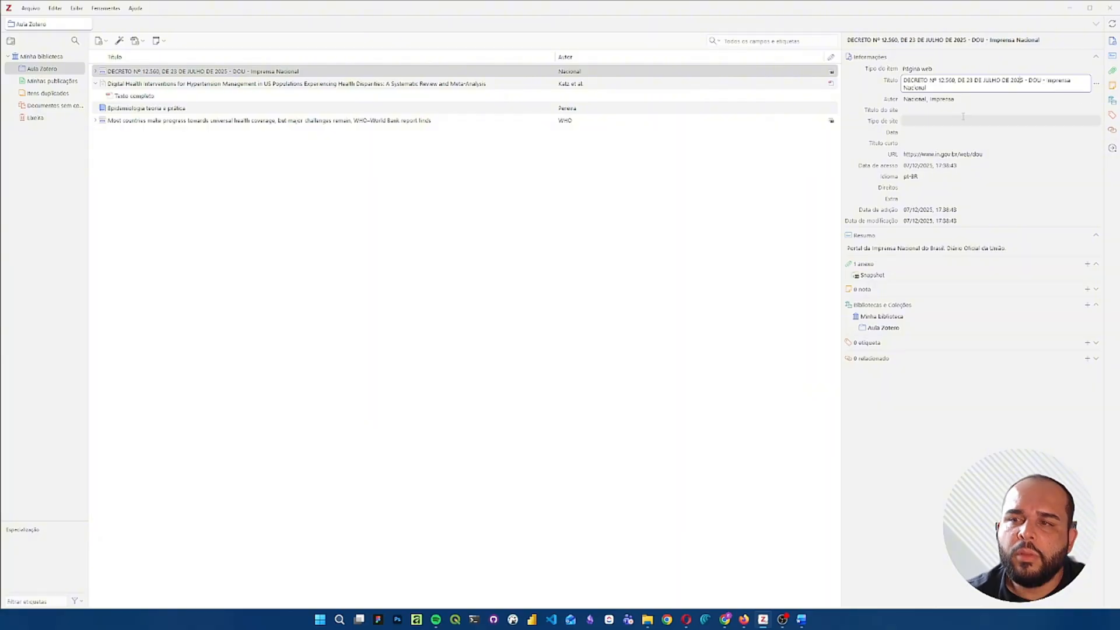
key(Return)
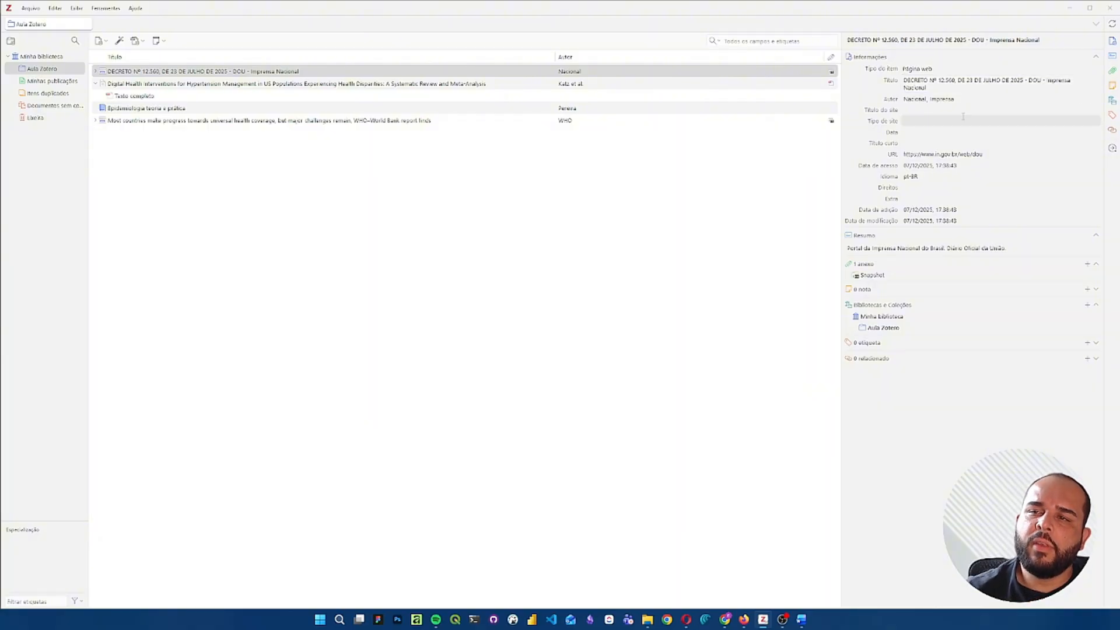
click(1026, 81)
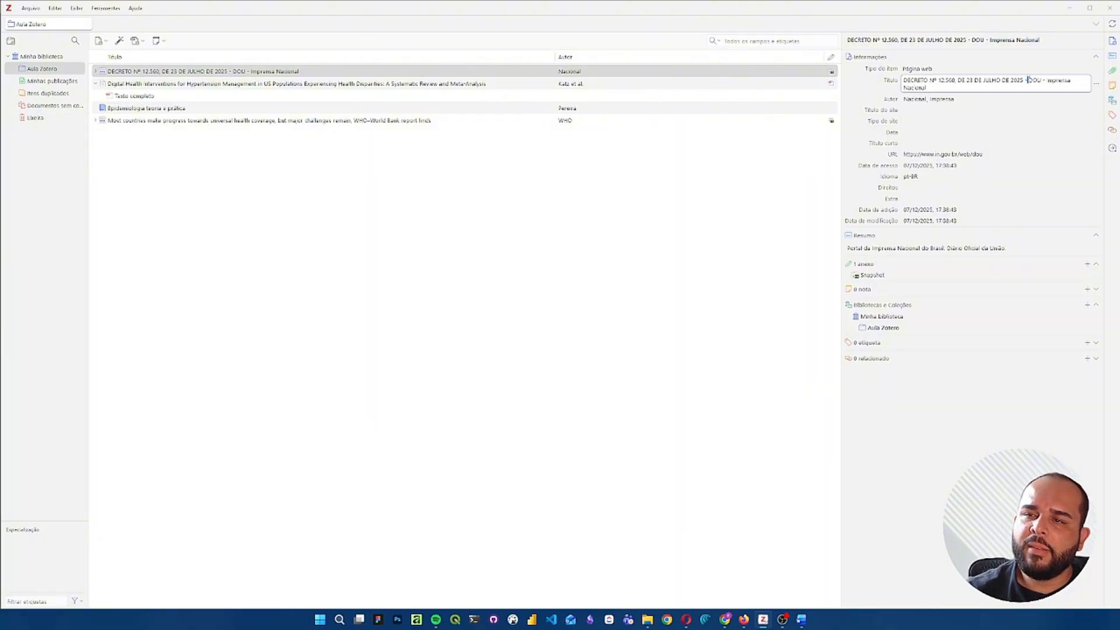
key(ctrl+shift+End)
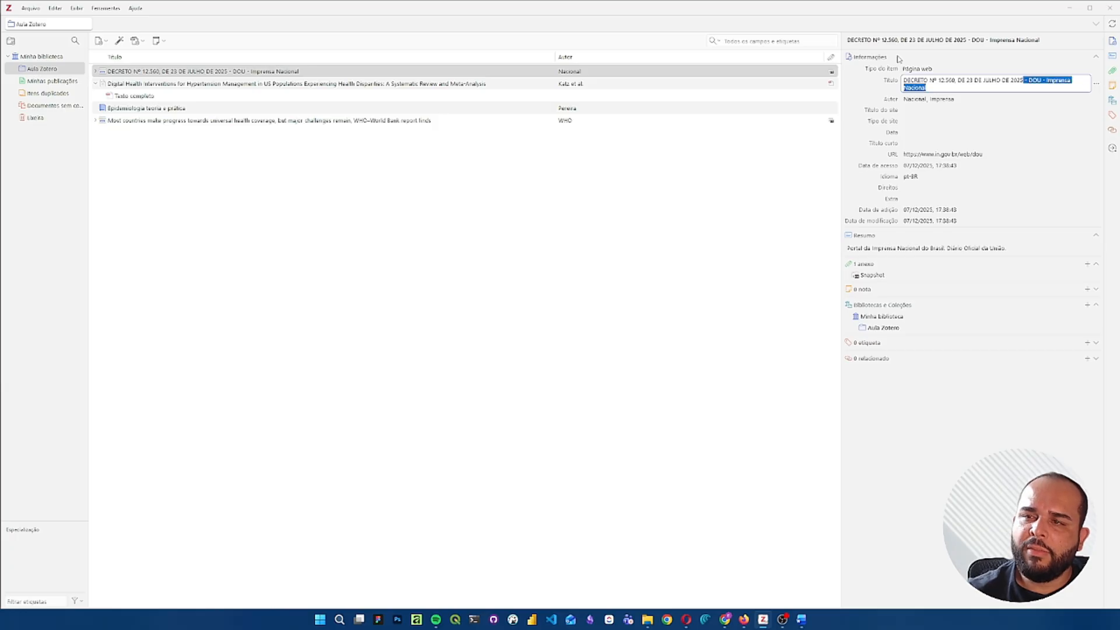
key(Delete)
key(Tab)
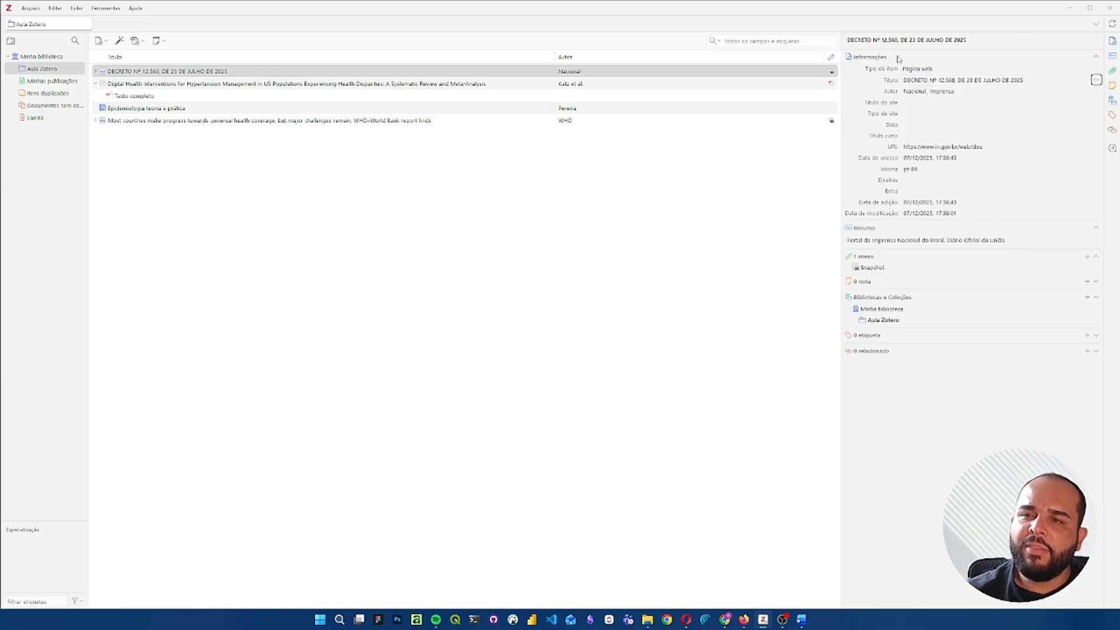
- Set the decree's author to "Brasil" and clear the author's first name
key(Tab)
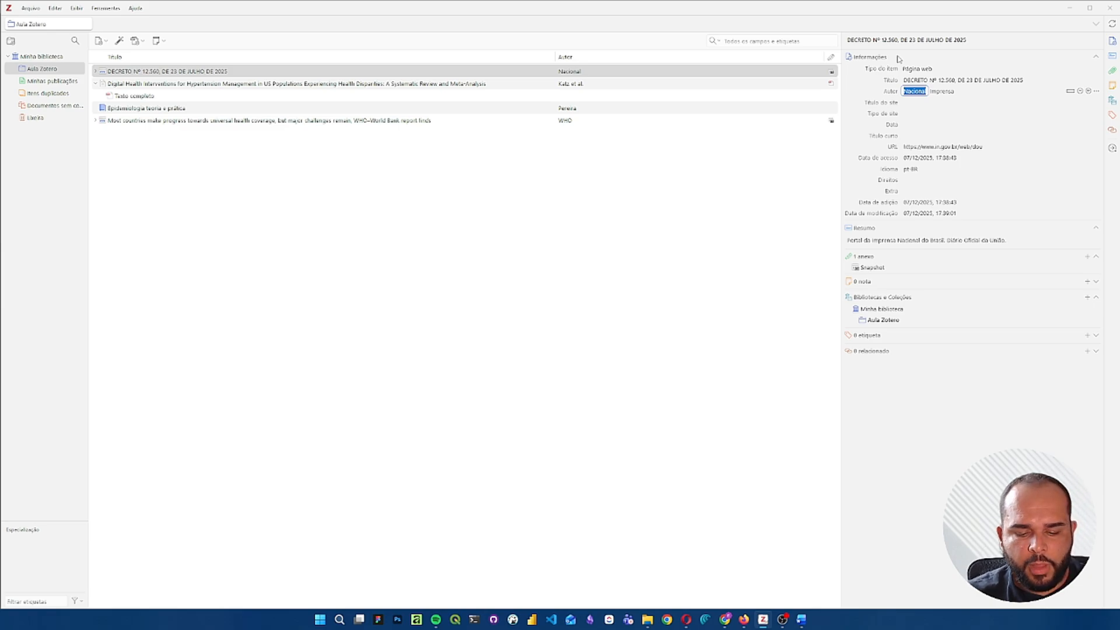
text(Brasil)
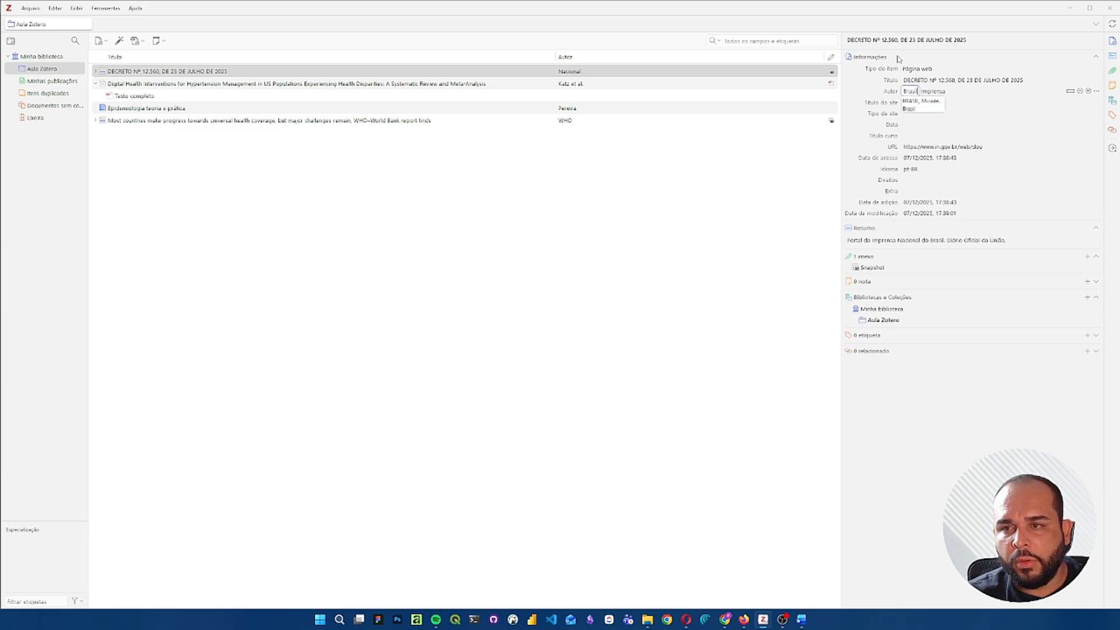
key(Tab)
key(BackSpace)
- Set the decree's date to 23/07/2025
key(Tab)
key(Tab)
key(Tab)
key(Tab)
key(Tab)
key(Tab)
key(Tab)
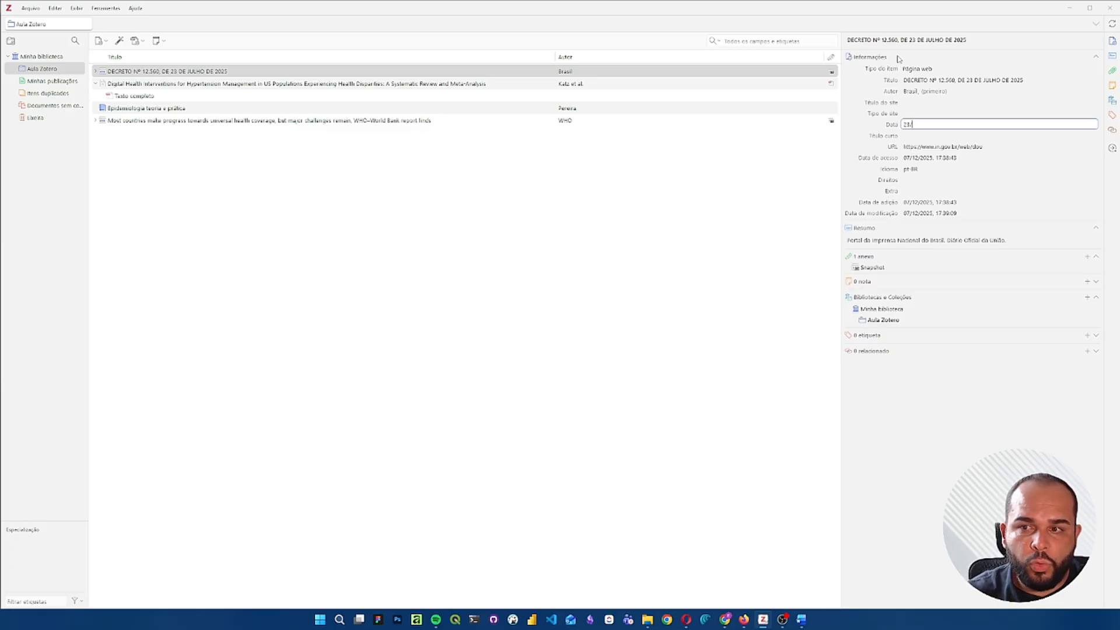
text(07/2)
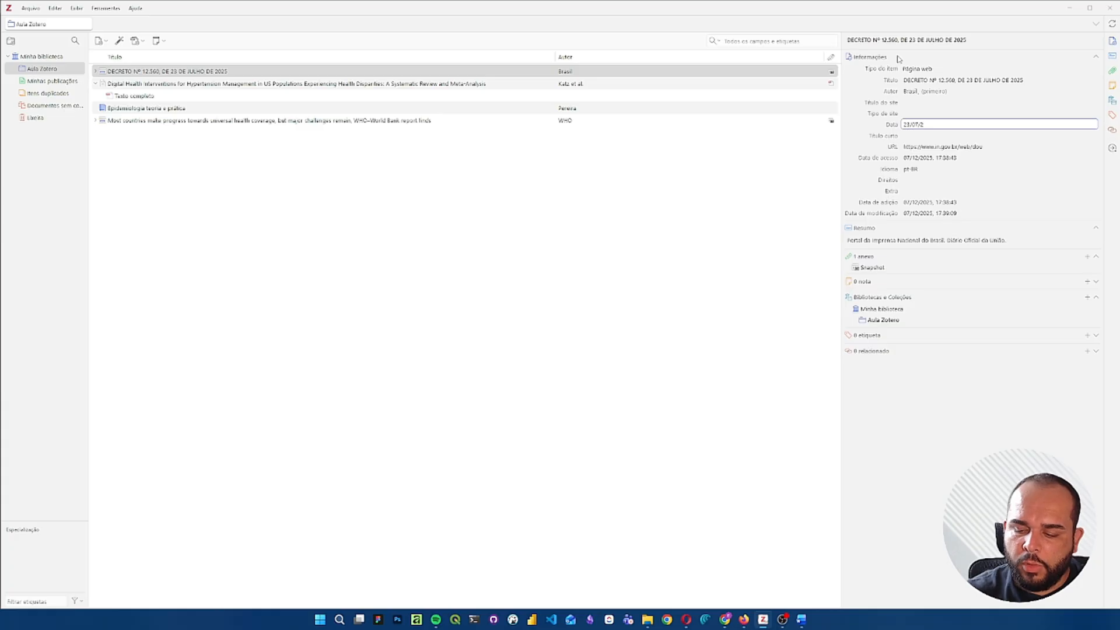
text(025)
key(Return)
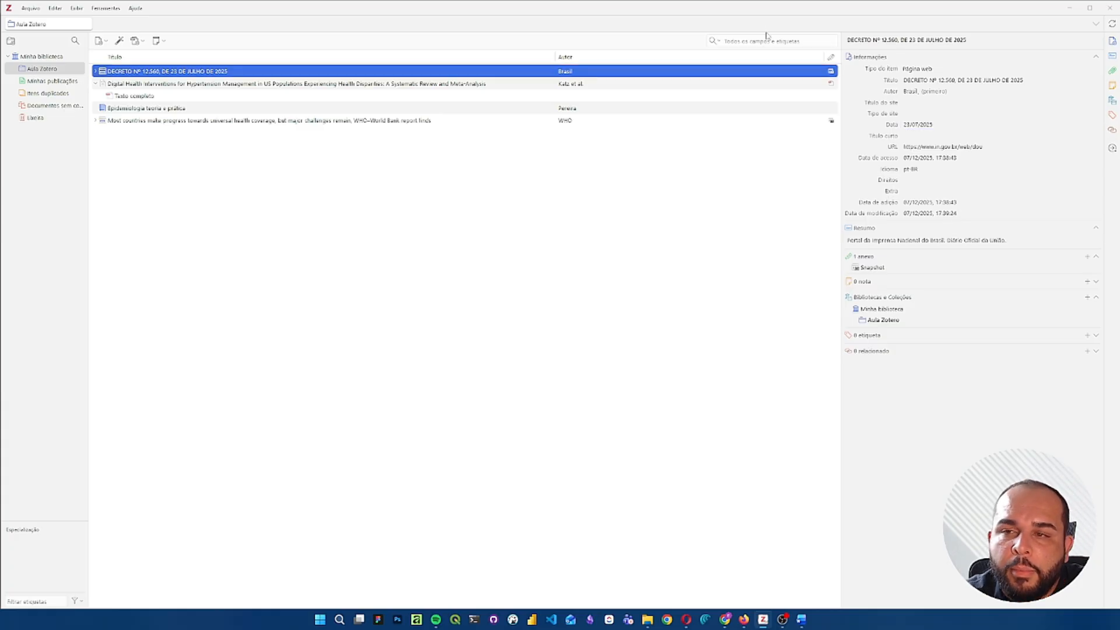
- Change the decree's item type to Legislação and set its law number to 12560
click(939, 69)
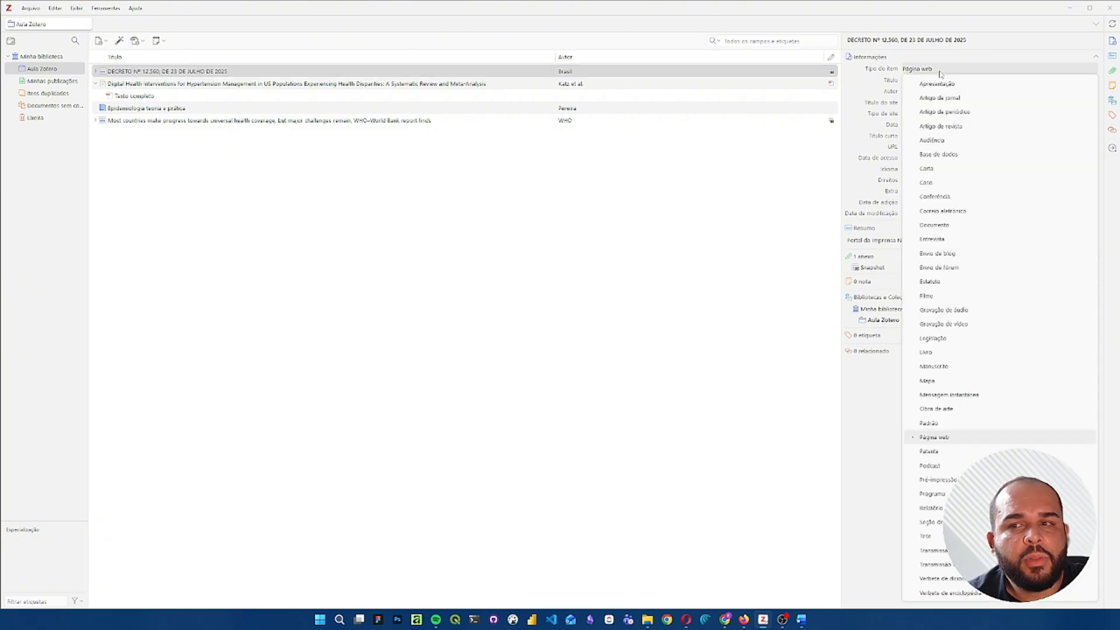
click(969, 343)
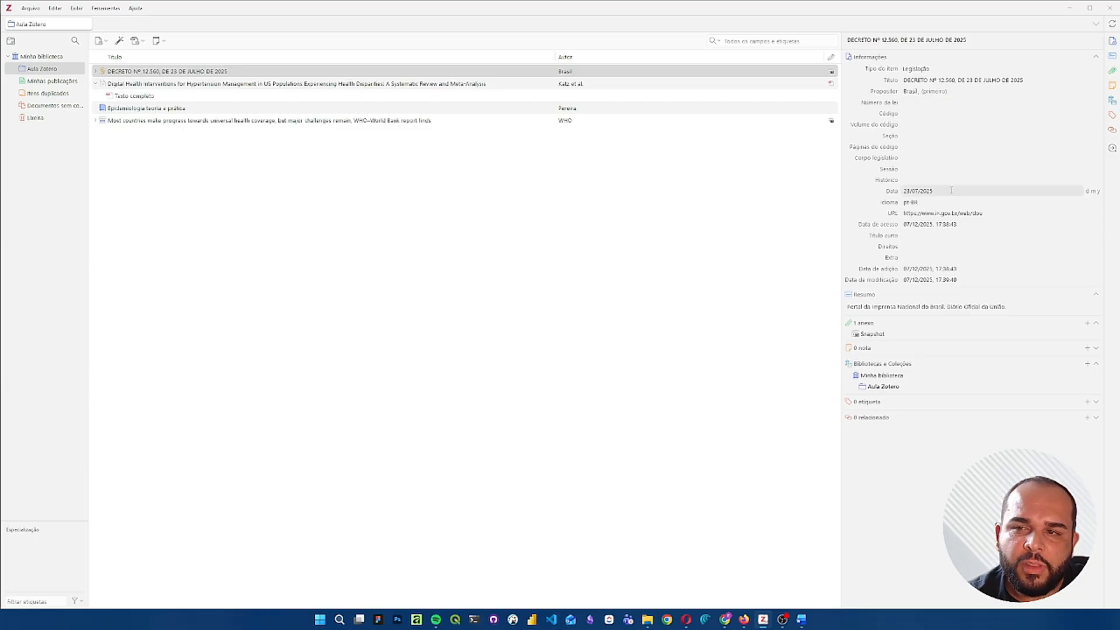
click(940, 103)
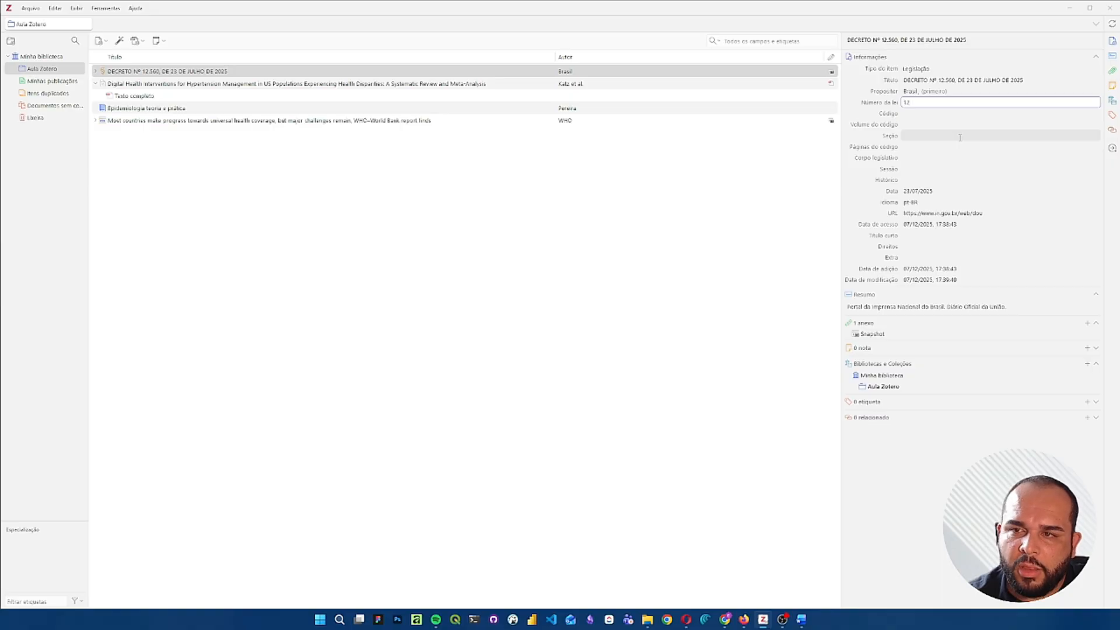
text(12560)
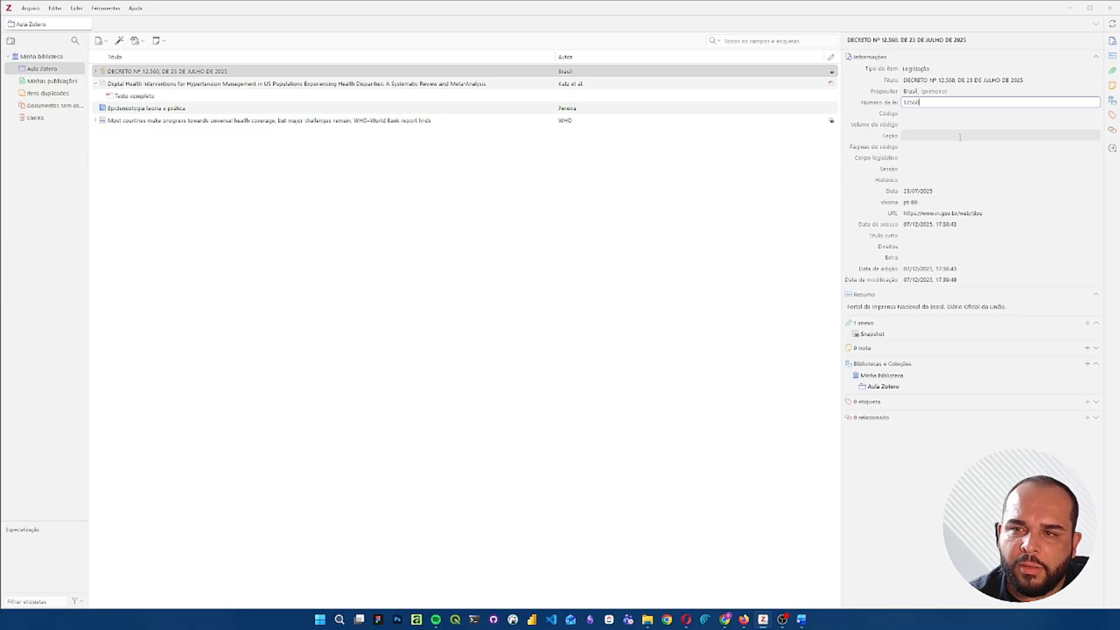
key(Return)
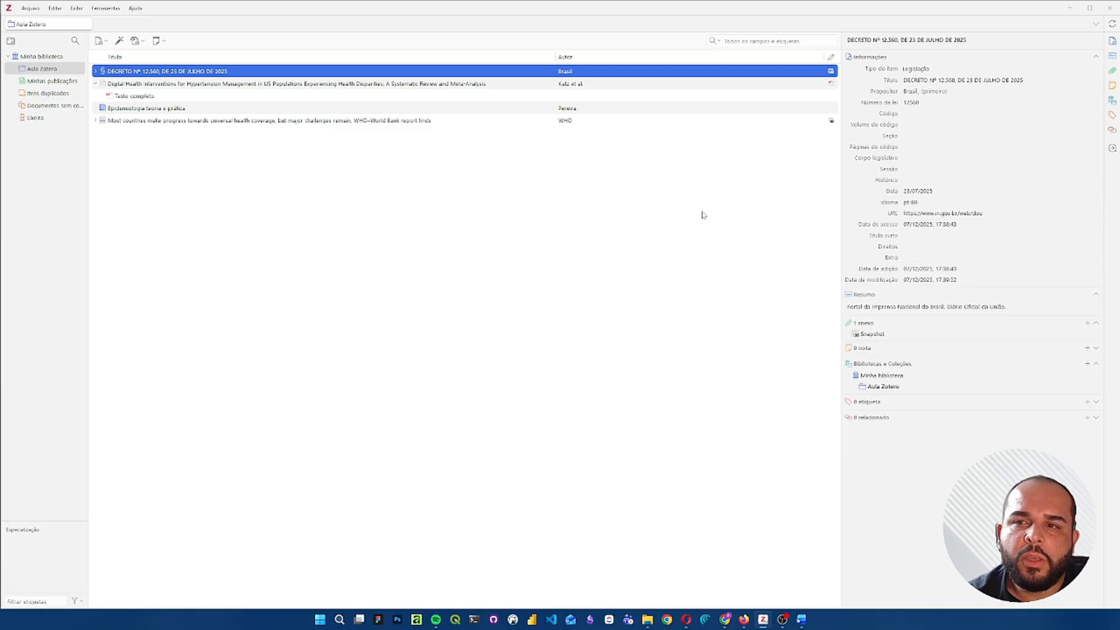
- Manually add a new Documento item titled "Referência teste" to the Aula Zotero collection
click(54, 133)
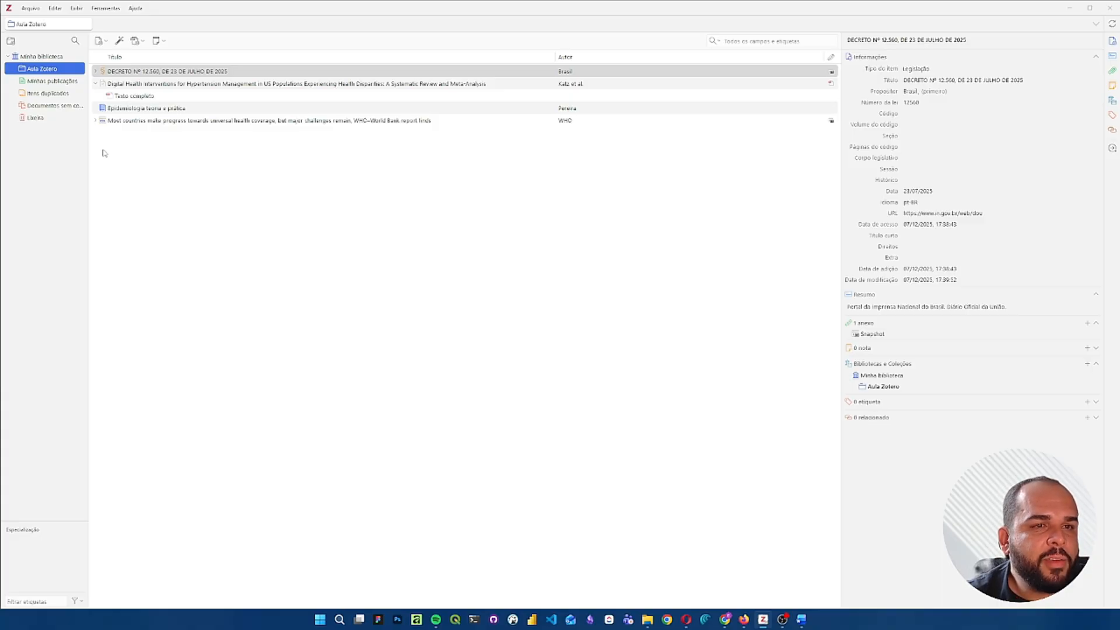
key(Tab)
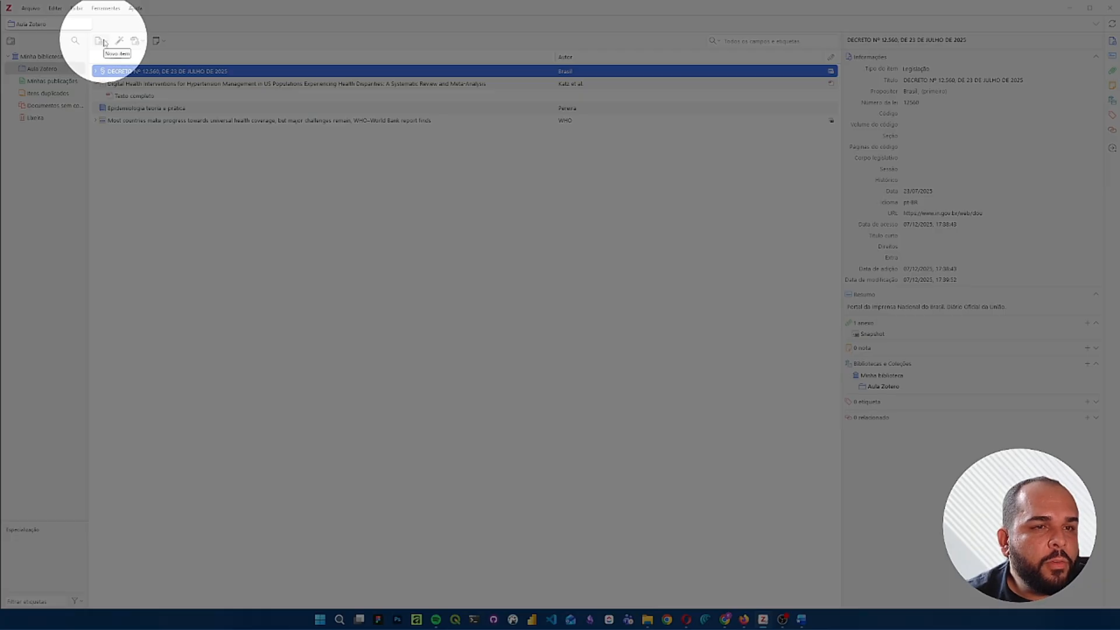
click(103, 41)
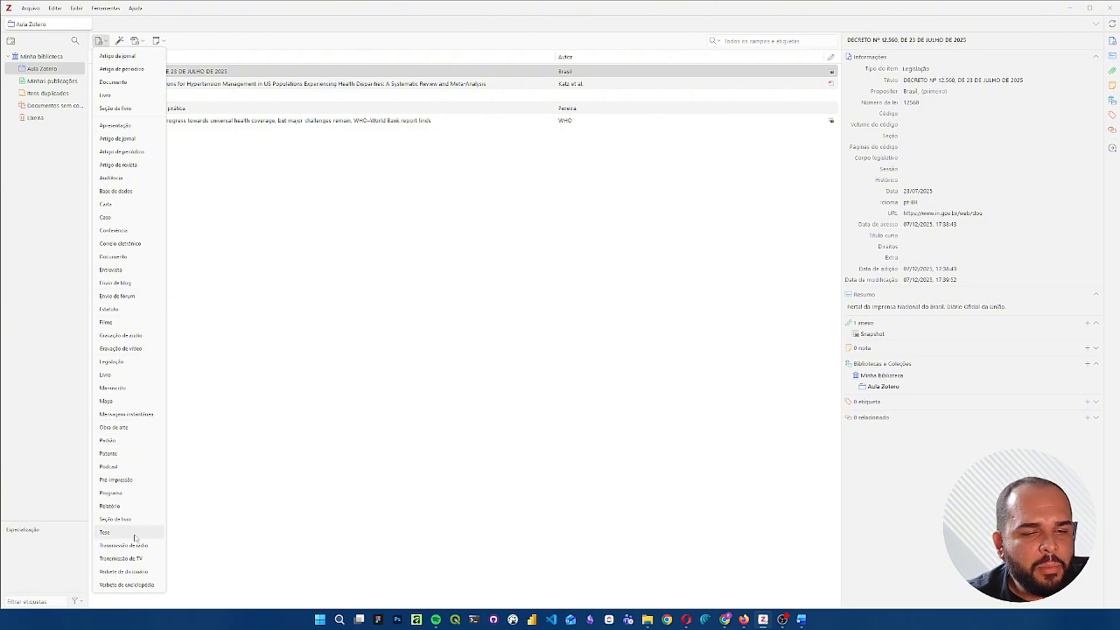
click(113, 82)
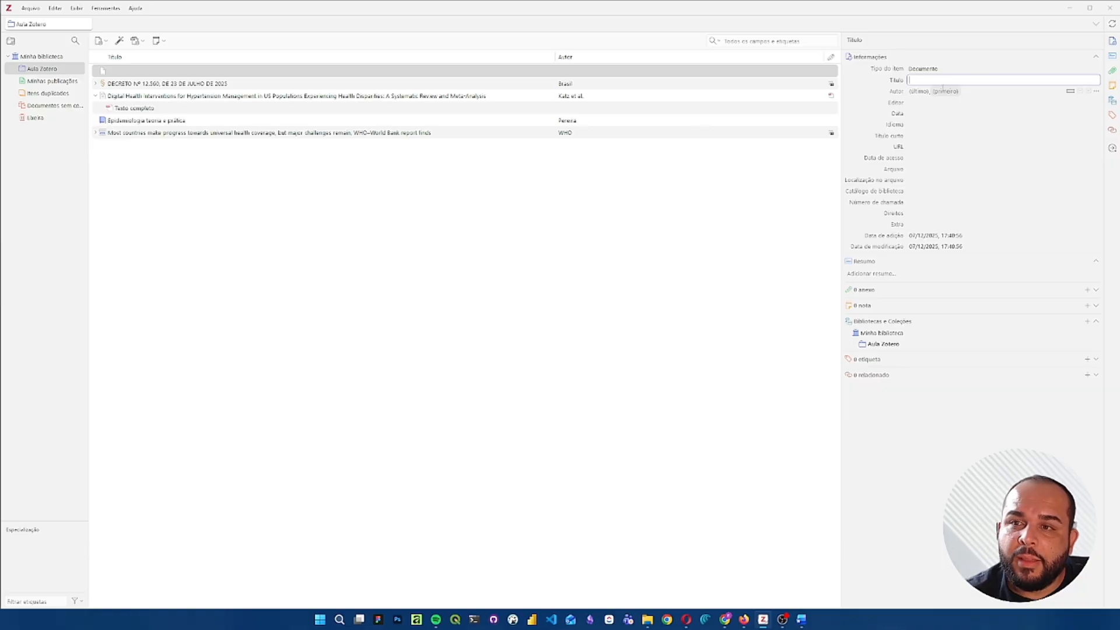
text(Rafa)
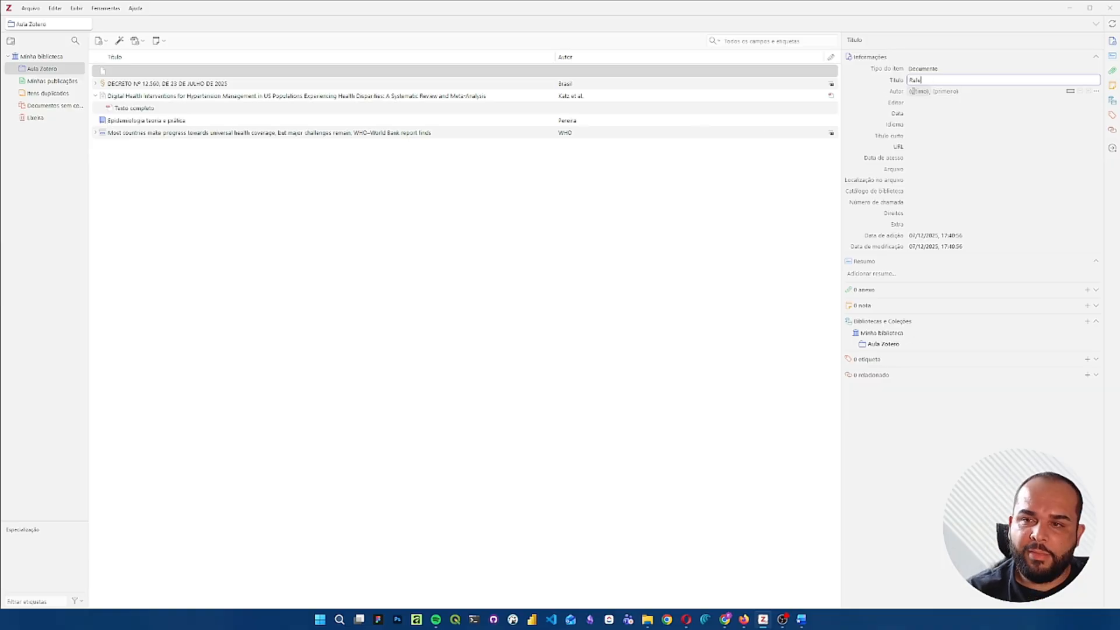
text(rência)
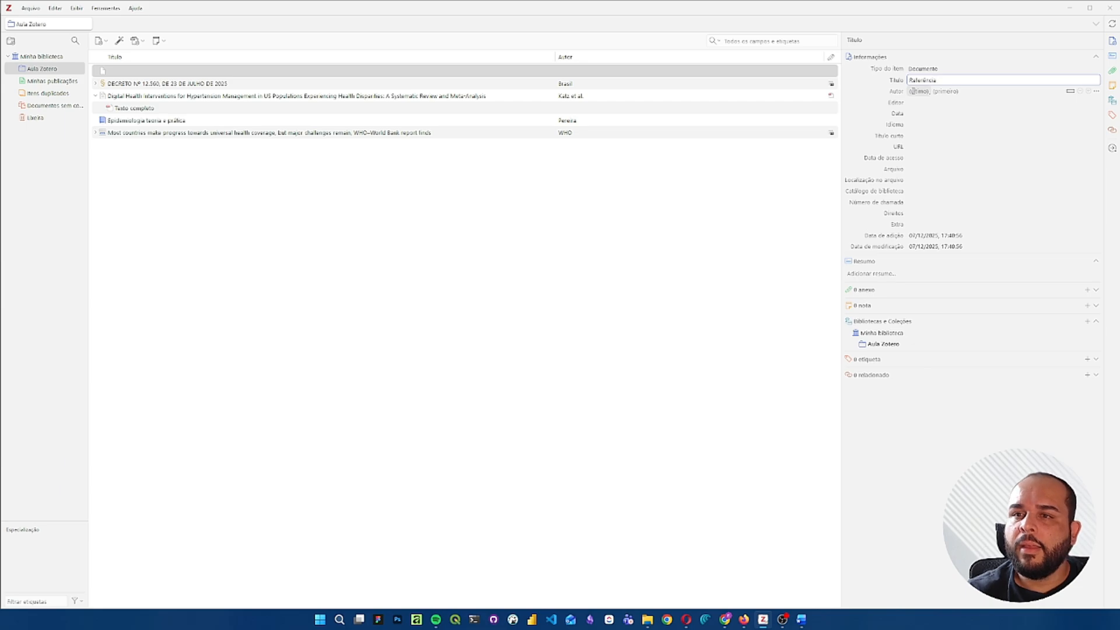
text( tex)
text(teste)
key(Return)
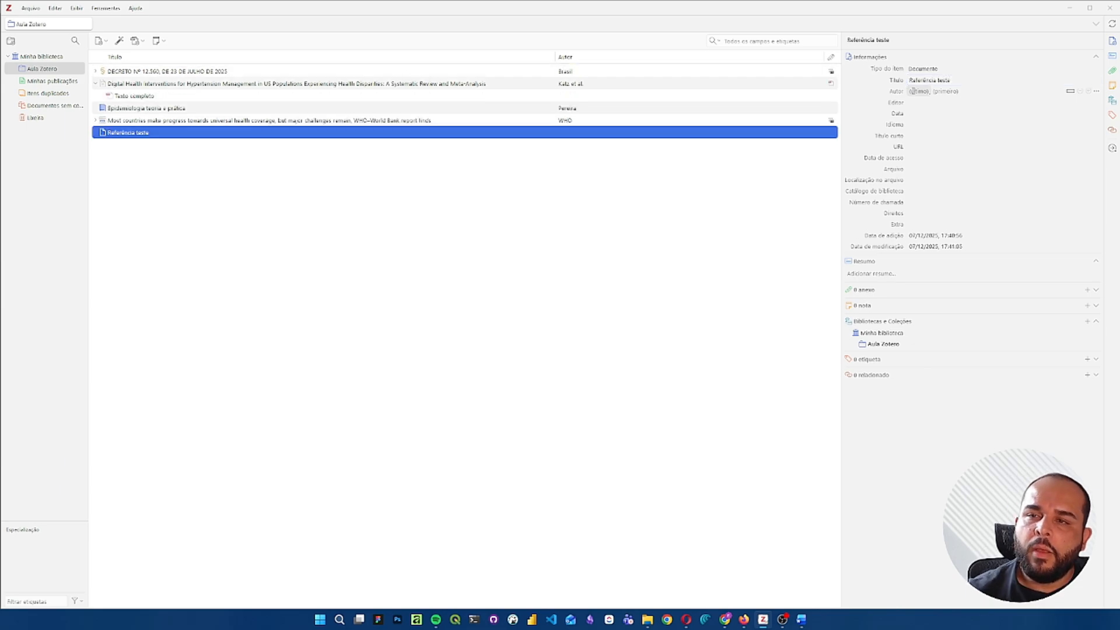
- Enter the author's last and first names for the "Referência teste" item
click(911, 91)
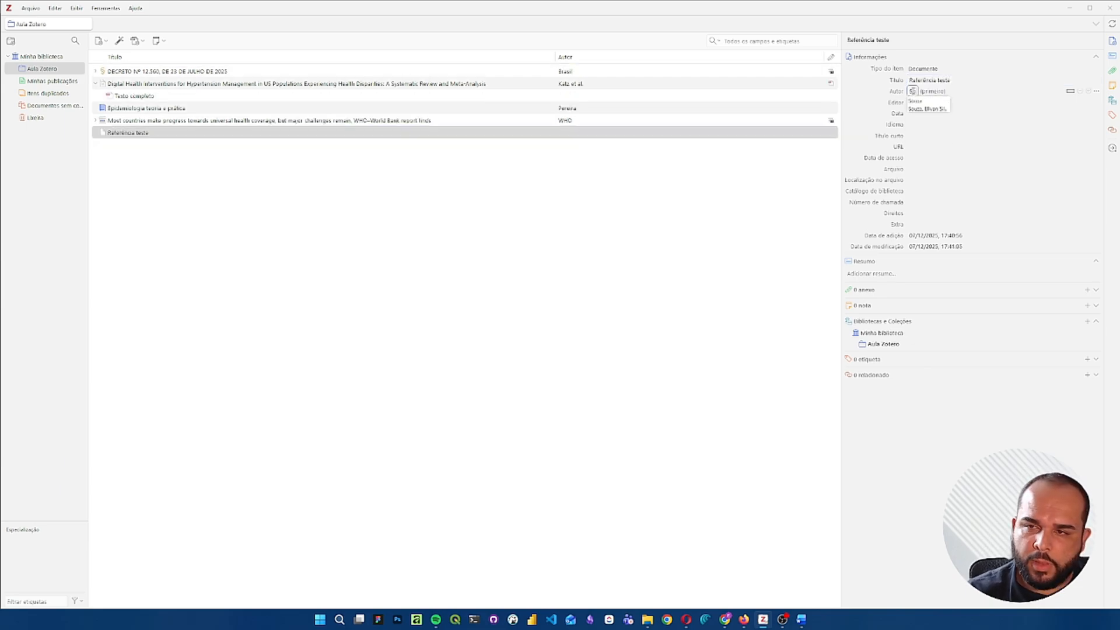
key(Tab)
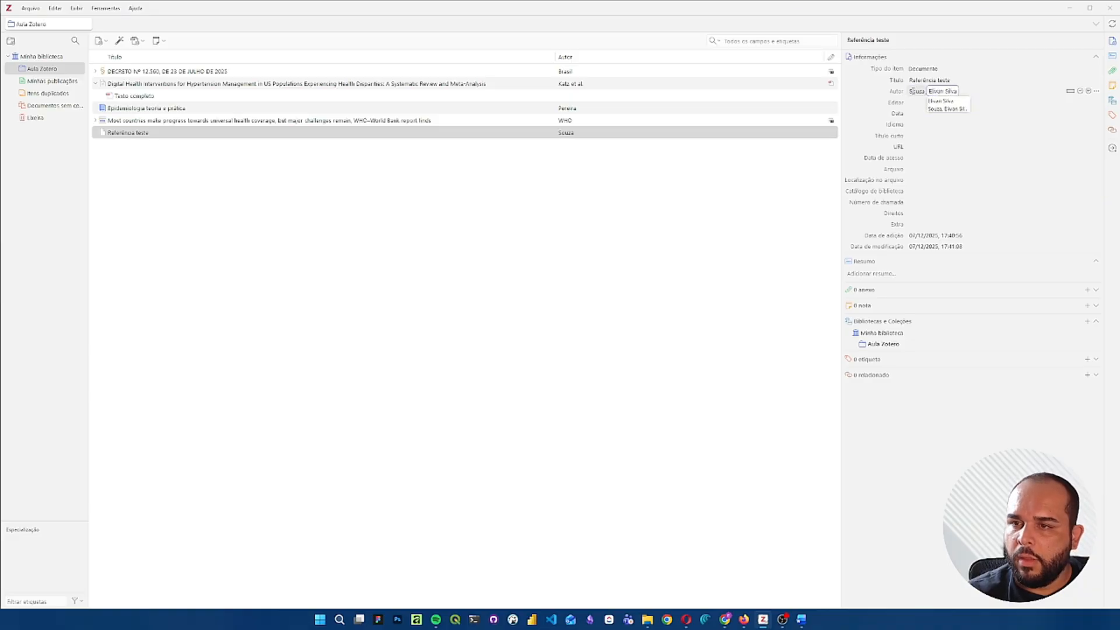
key(Return)
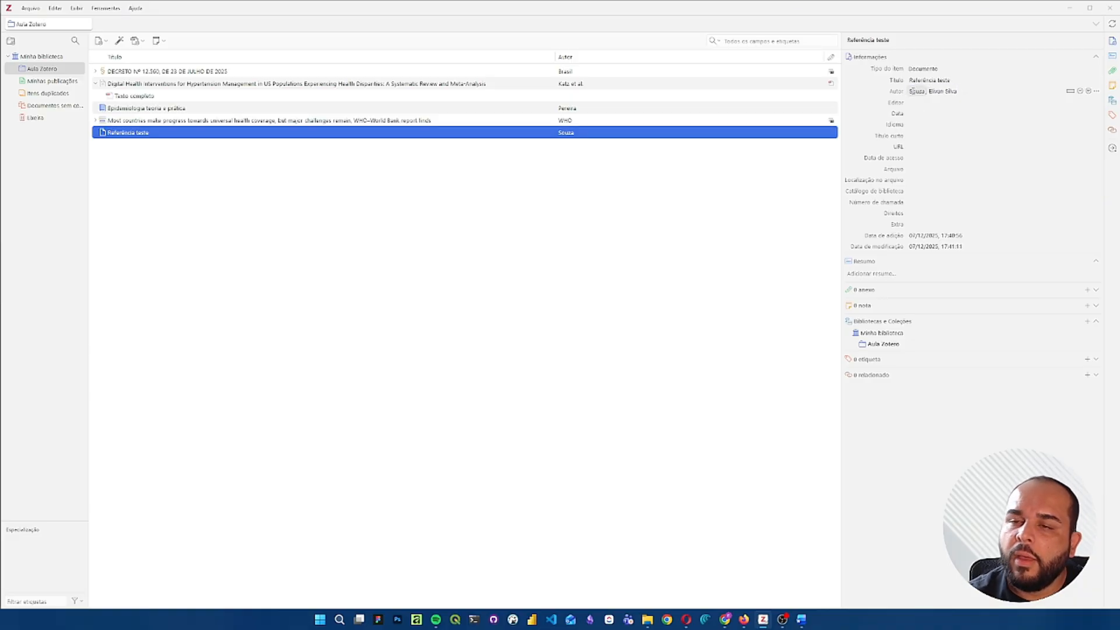
- Set the date of "Referência teste" to 07/12/2025 and collapse the Digital Health Interventions article in the item list
click(1042, 112)
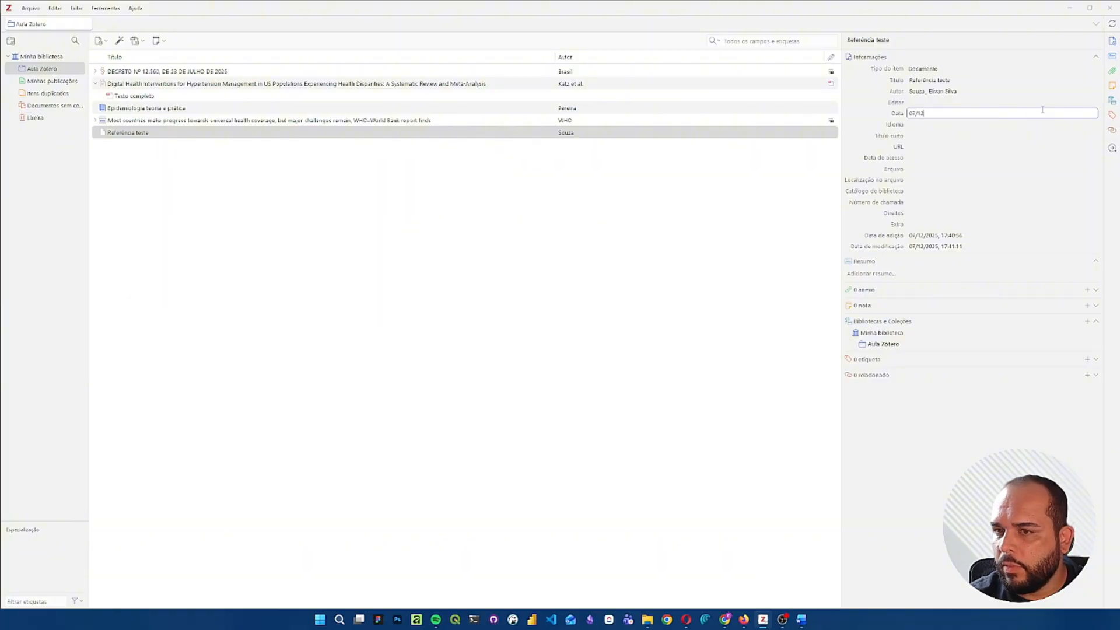
text(07/12/2025)
key(Return)
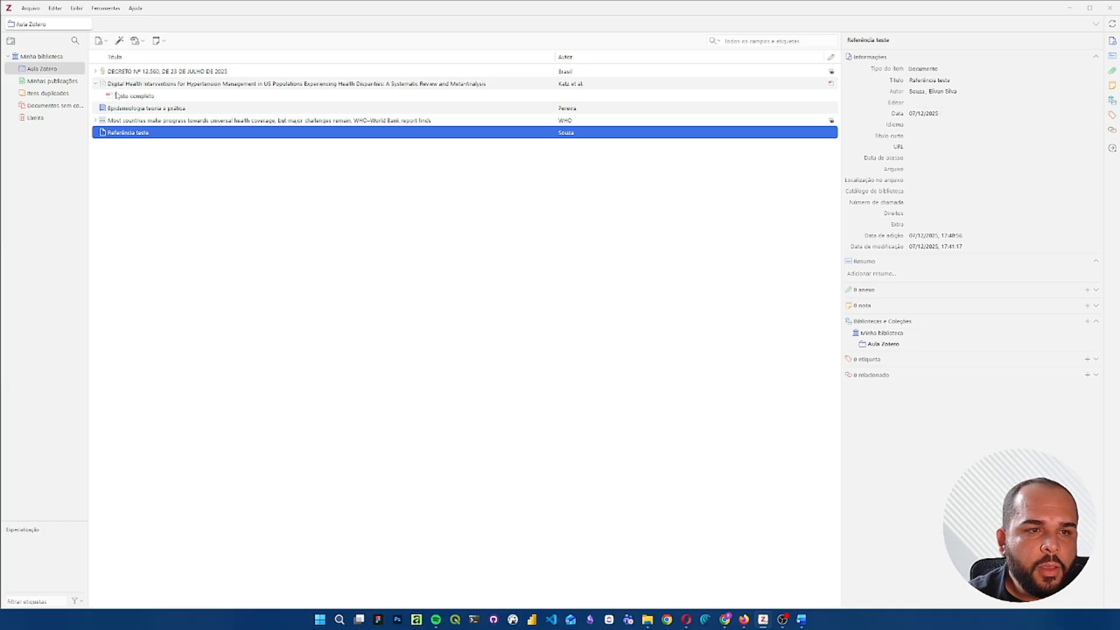
click(98, 85)
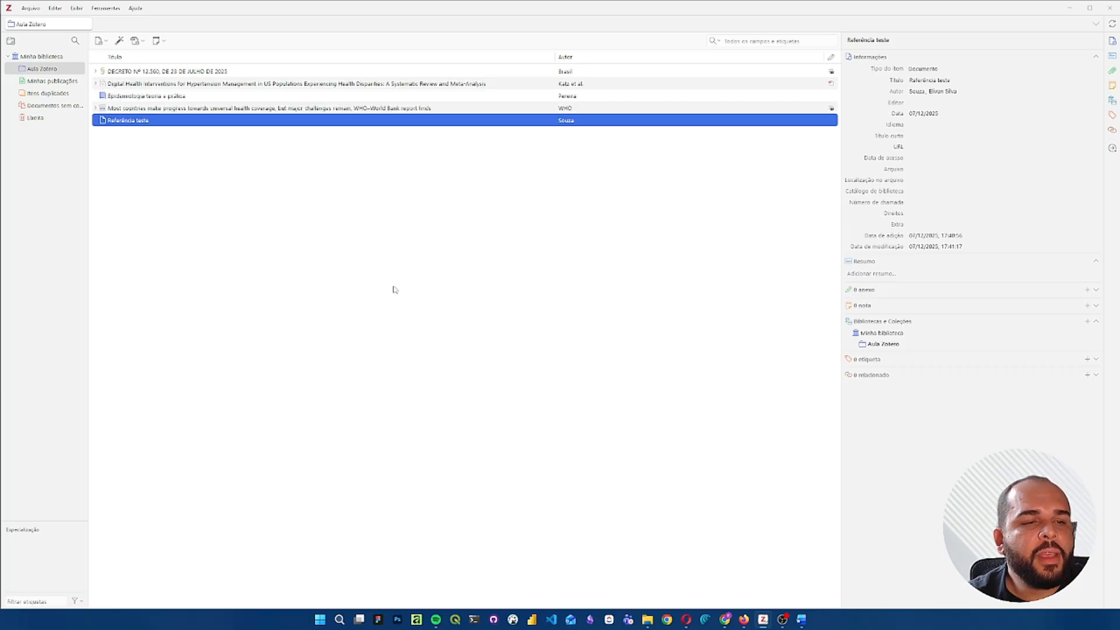
- Switch to Word and write the bold heading "Teste", leaving a blank line below it for the body text
click(801, 619)
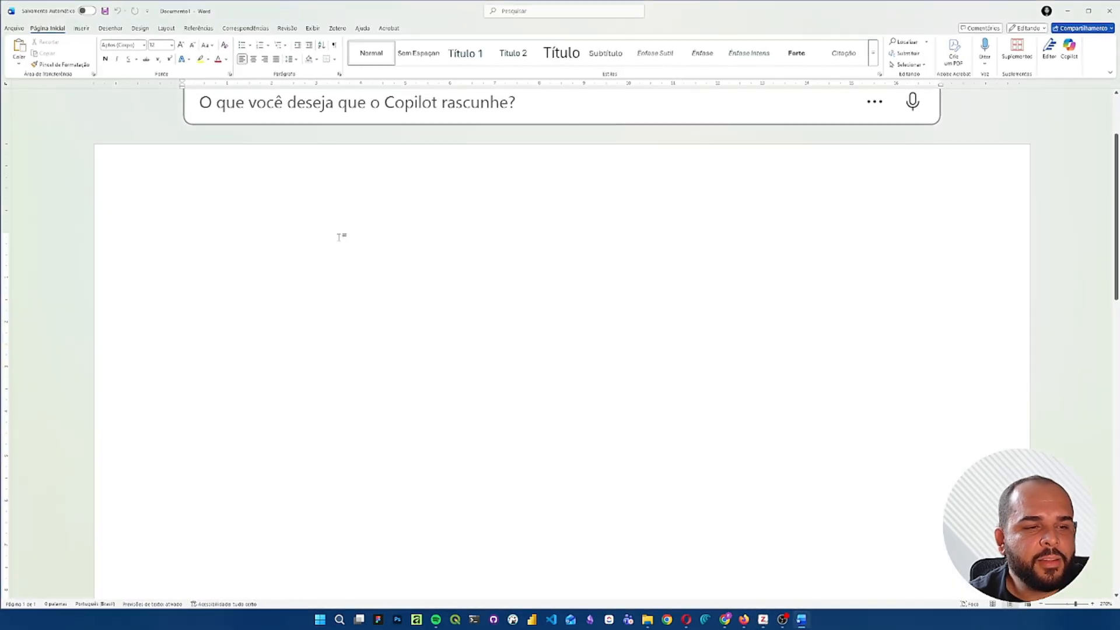
text(Teste)
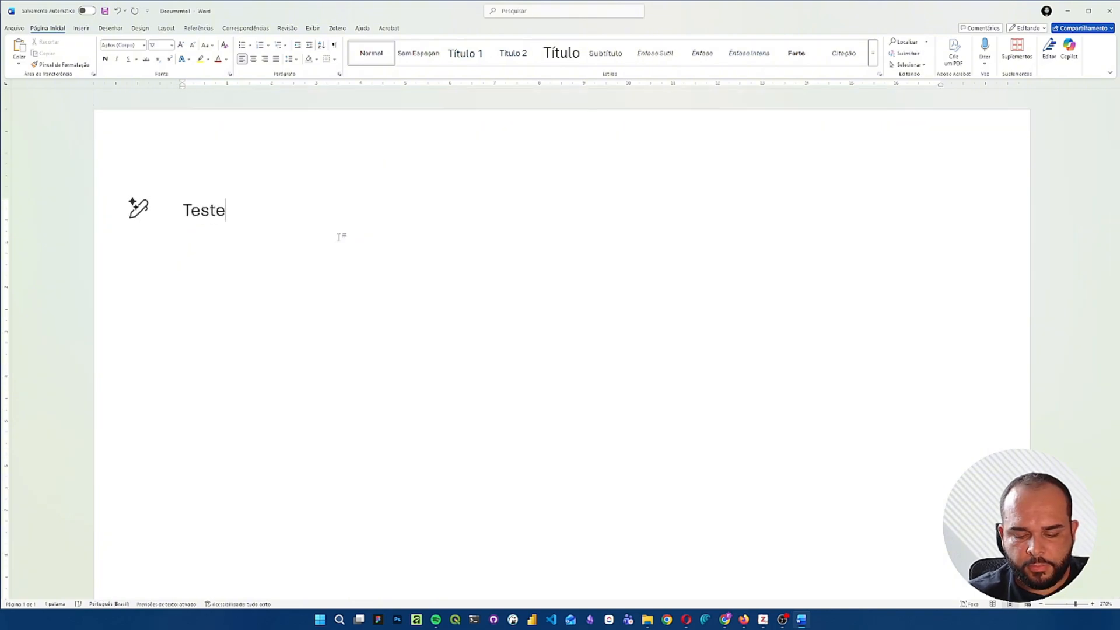
key(Return)
key(BackSpace)
key(ctrl+a)
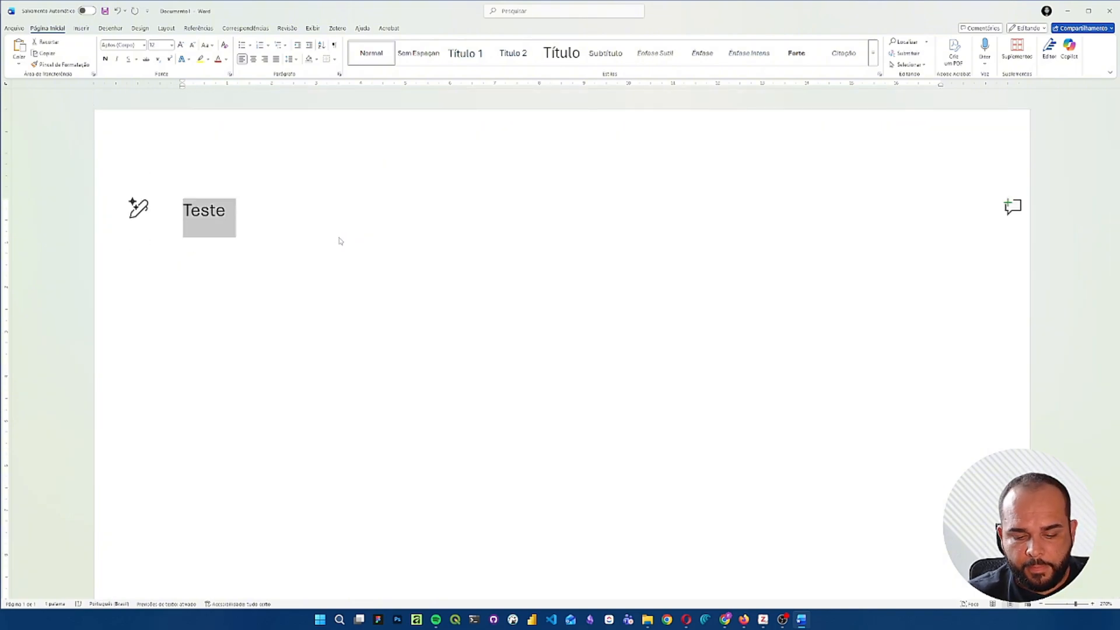
key(ctrl+n)
click(340, 240)
key(Return)
key(Return)
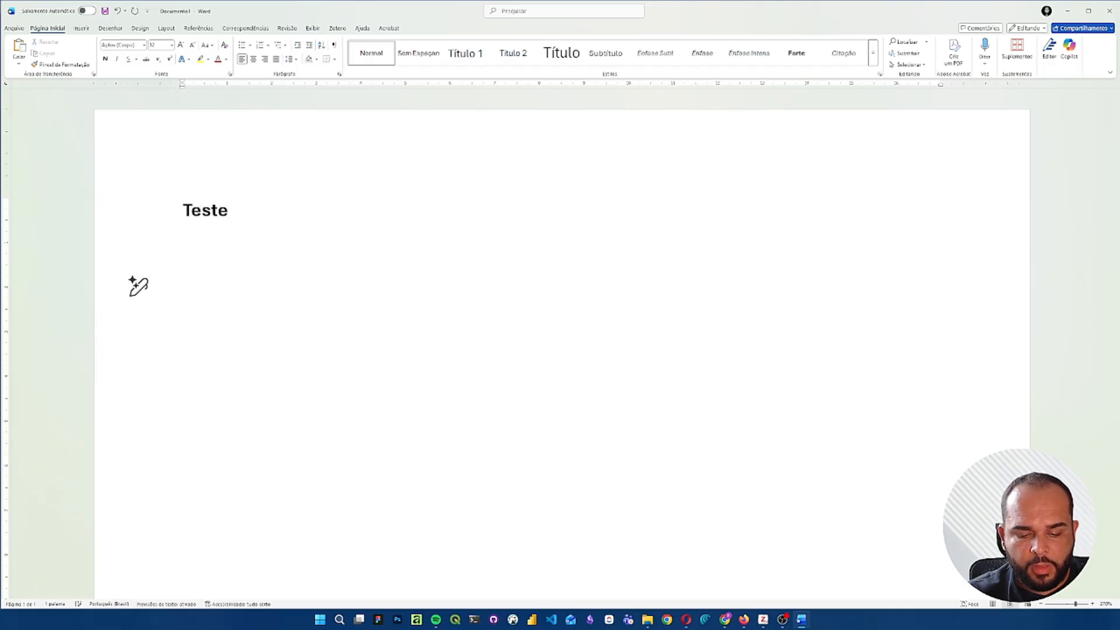
- Paste the Lorem ipsum text from the clipboard history below the heading and delete everything after its third paragraph
key(super+v)
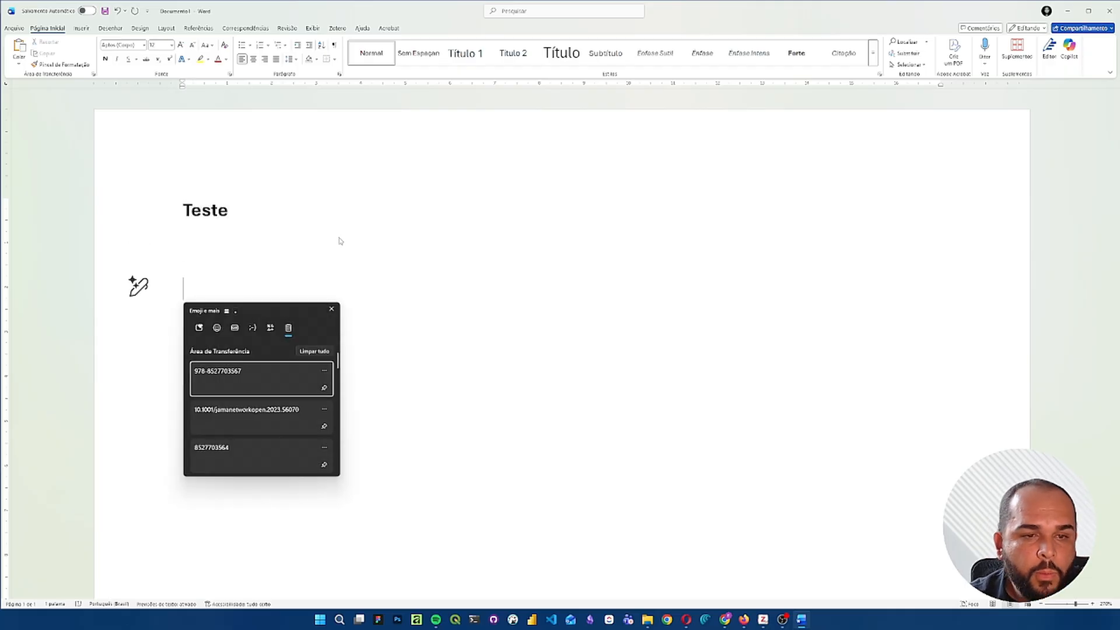
scroll(252, 425, down, 2)
scroll(252, 429, down, 1)
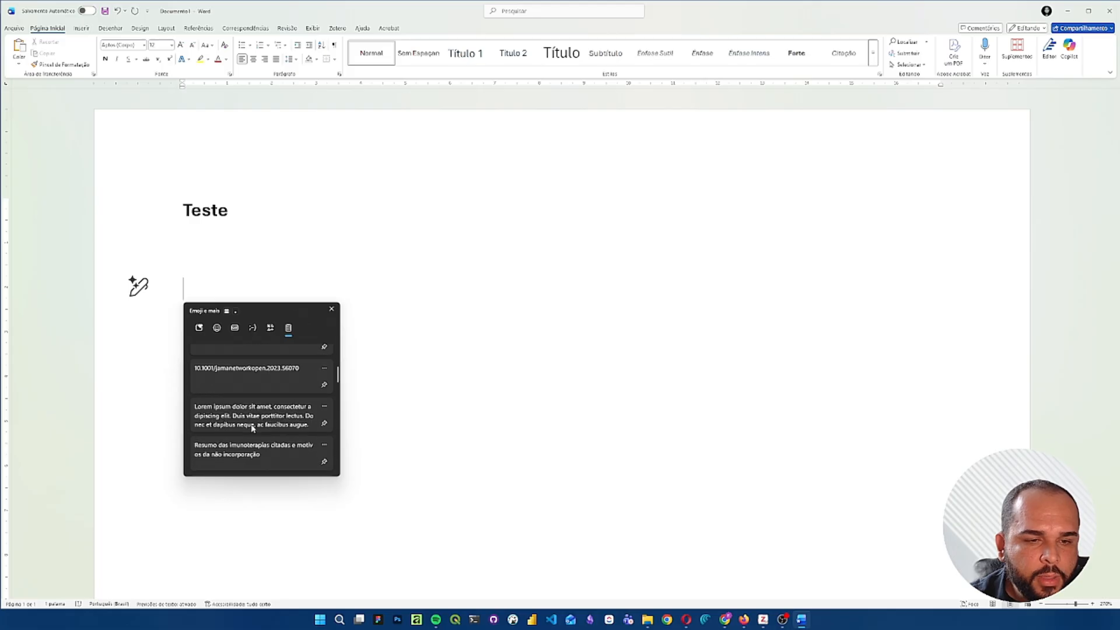
click(252, 427)
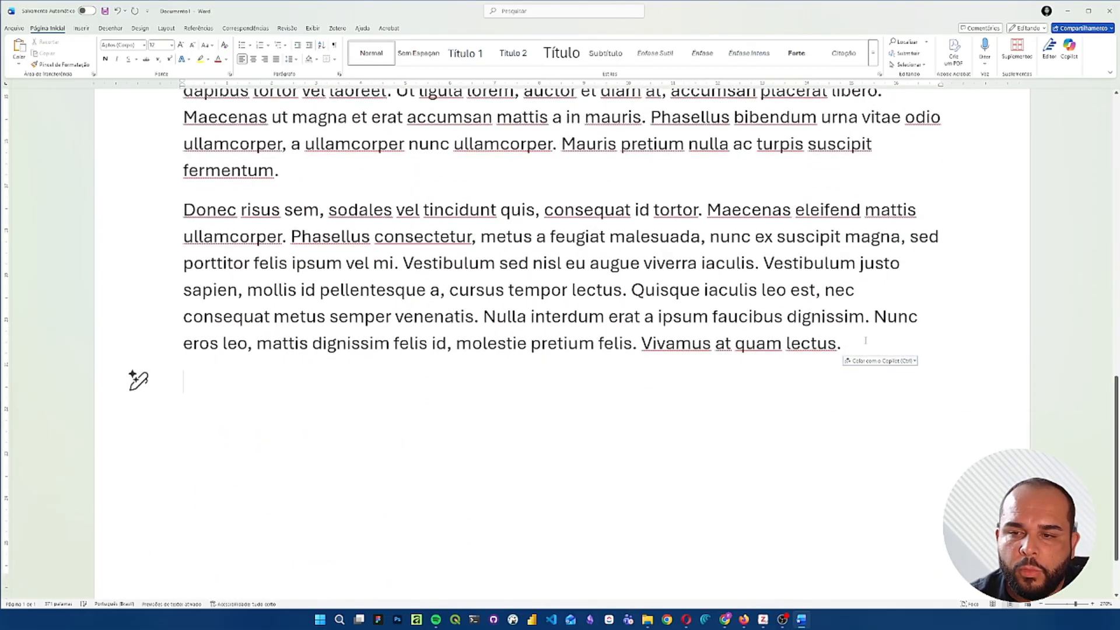
drag(865, 340, 158, 267)
key(Delete)
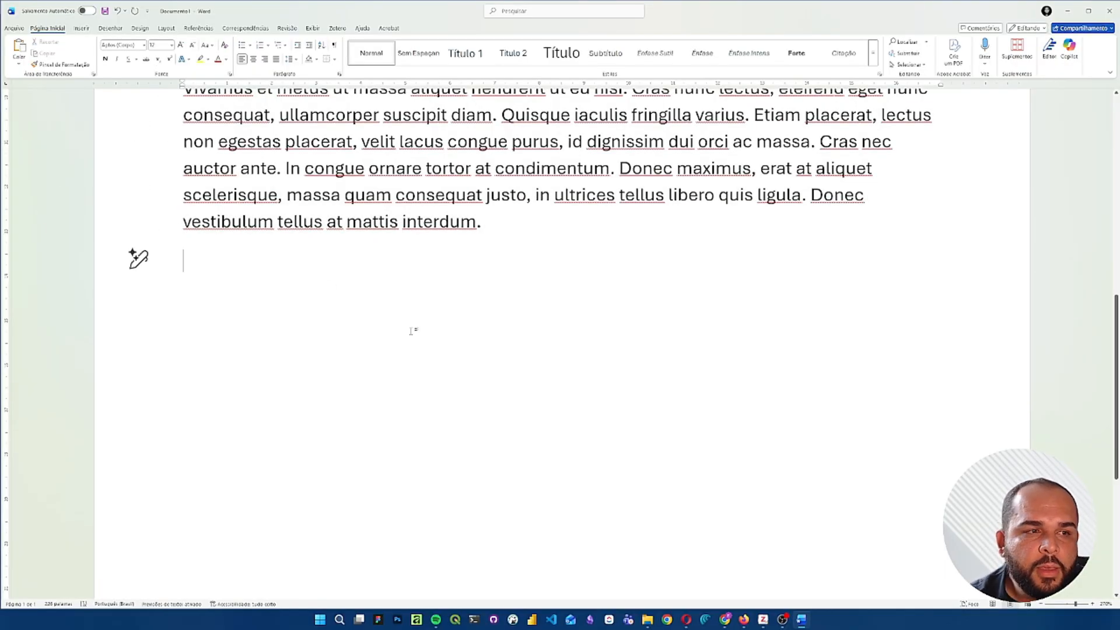
- Place the insertion point at the end of the first Lorem ipsum paragraph, by the word "elementum"
scroll(413, 327, up, 8)
scroll(412, 327, down, 3)
scroll(519, 247, down, 5)
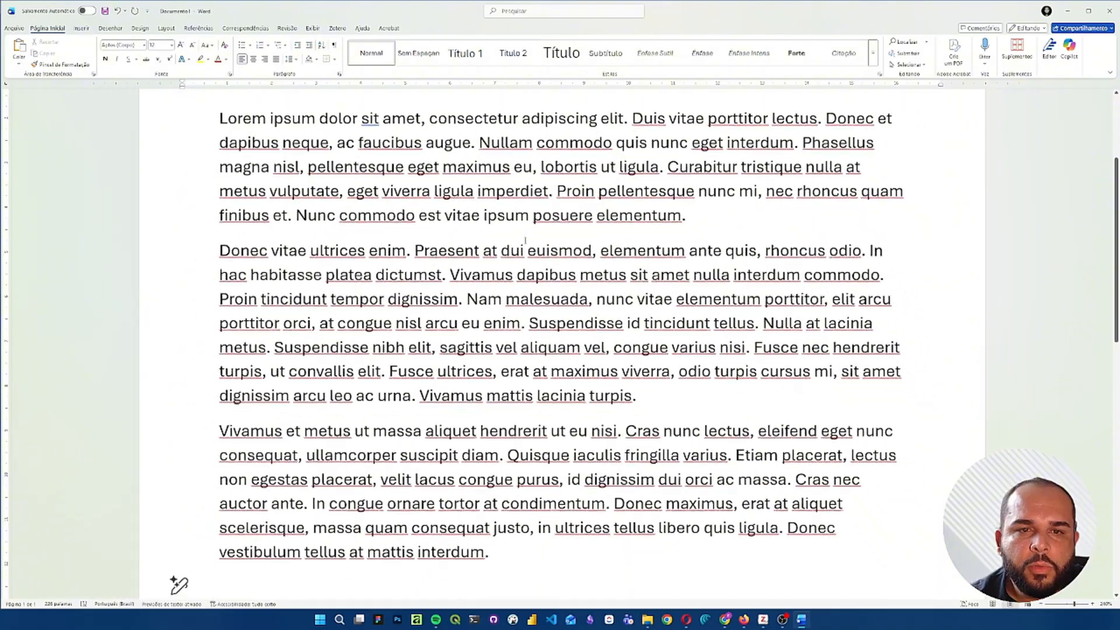
scroll(520, 247, up, 3)
scroll(519, 248, down, 2)
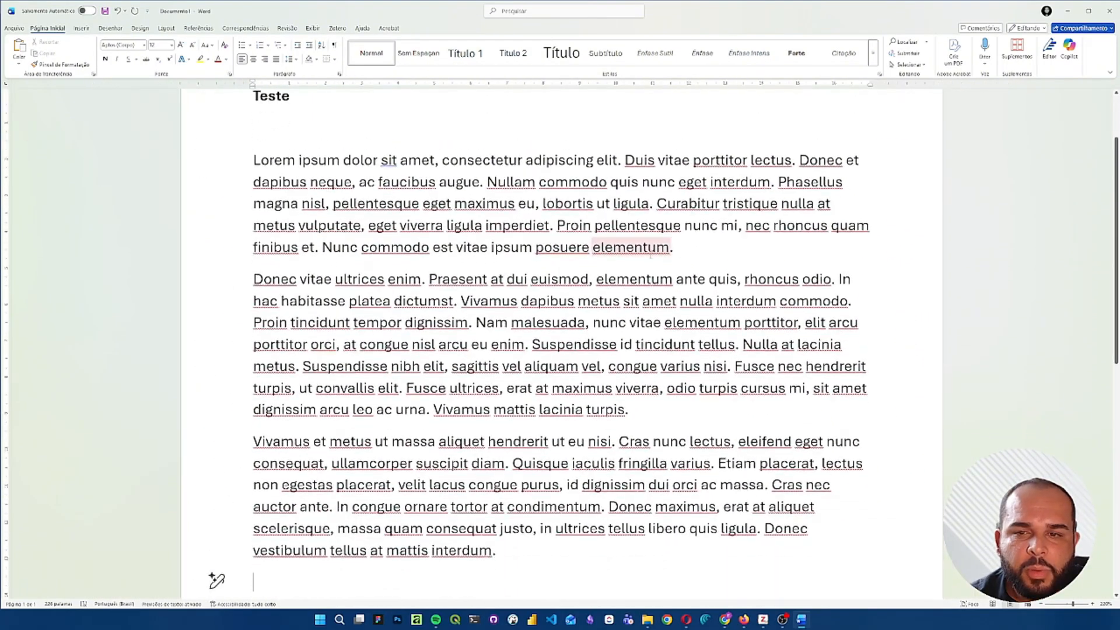
click(673, 252)
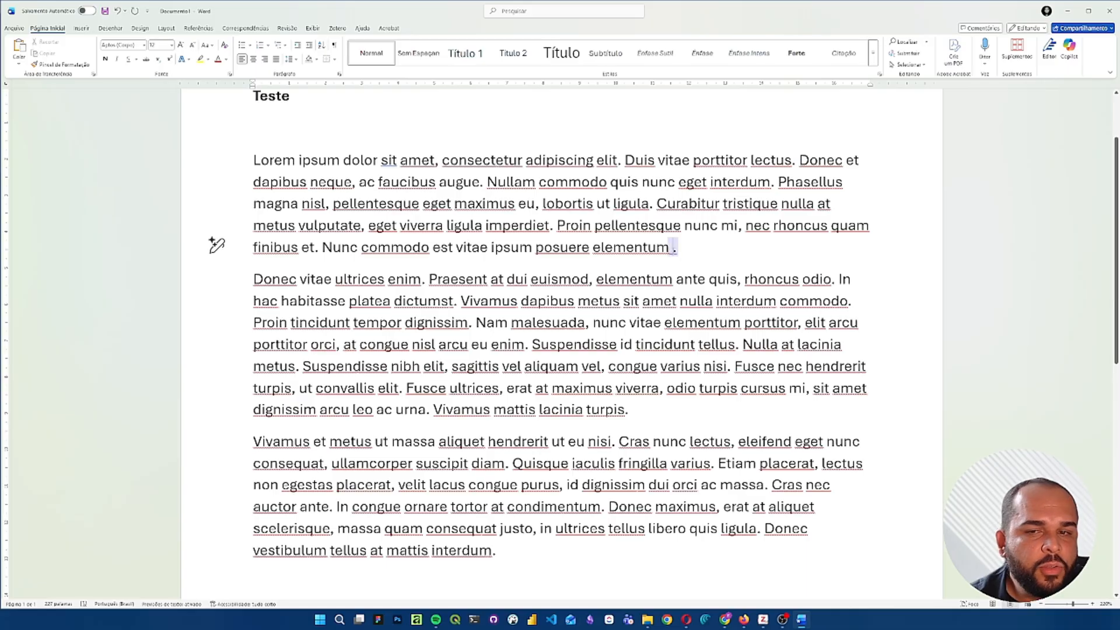
key(BackSpace)
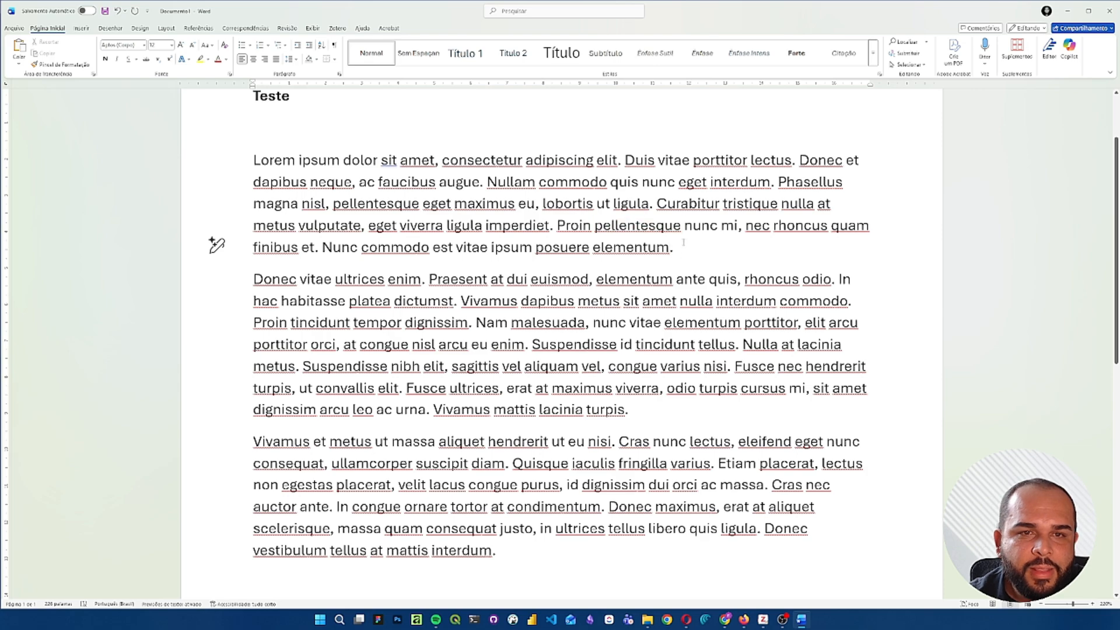
- Start a Zotero citation and look through the available citation styles, selecting American Medical Association 11th edition
click(337, 28)
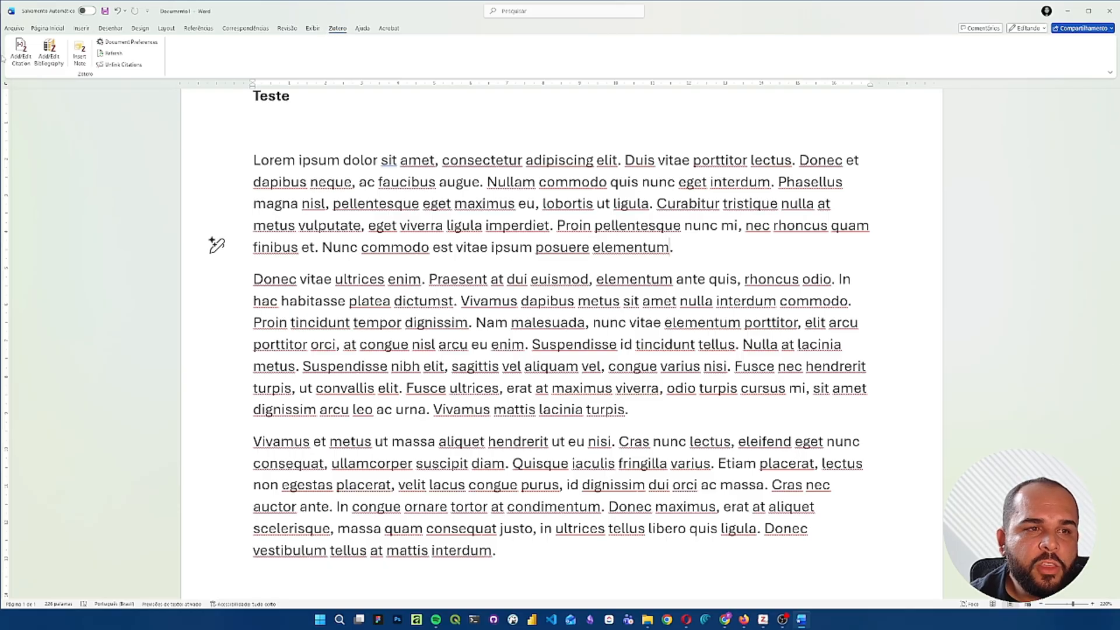
click(22, 49)
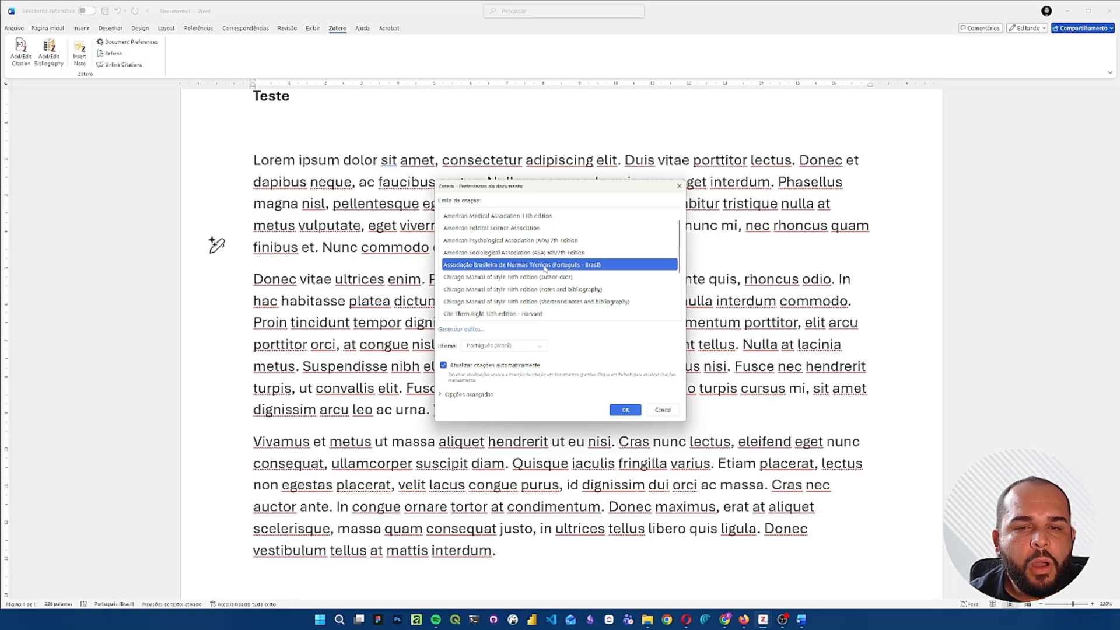
scroll(546, 269, up, 1)
scroll(540, 238, down, 3)
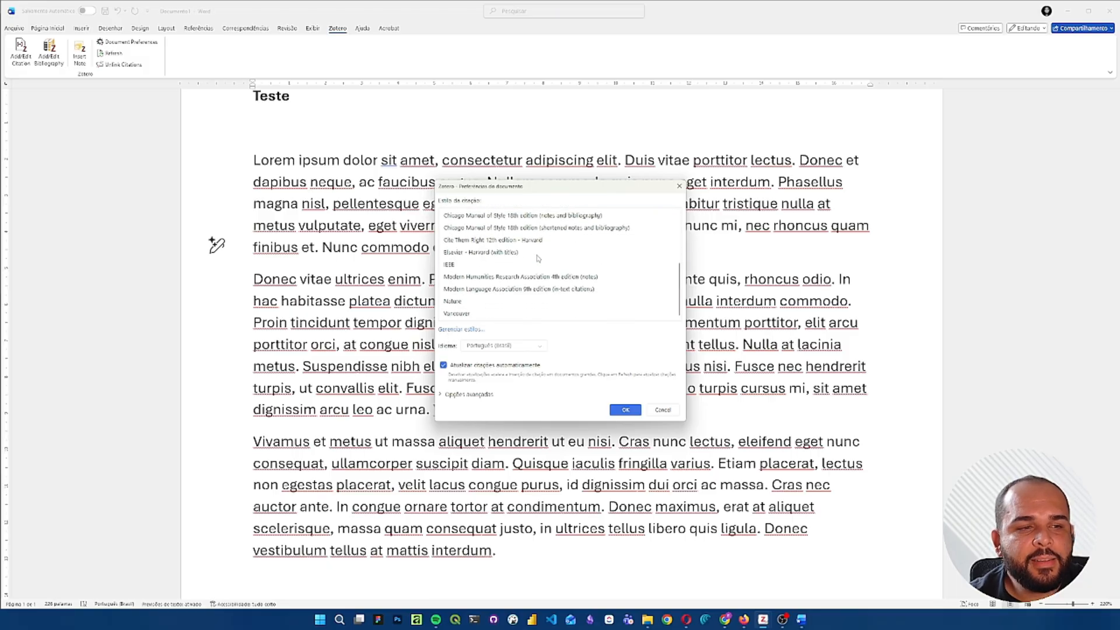
scroll(533, 265, up, 3)
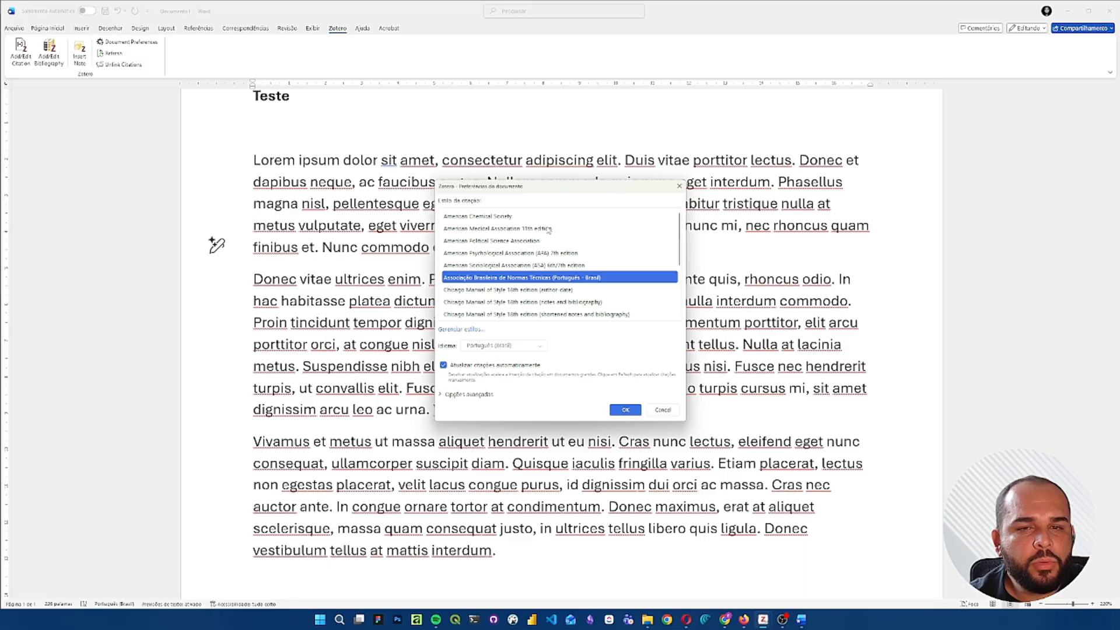
scroll(533, 255, down, 3)
scroll(533, 255, up, 3)
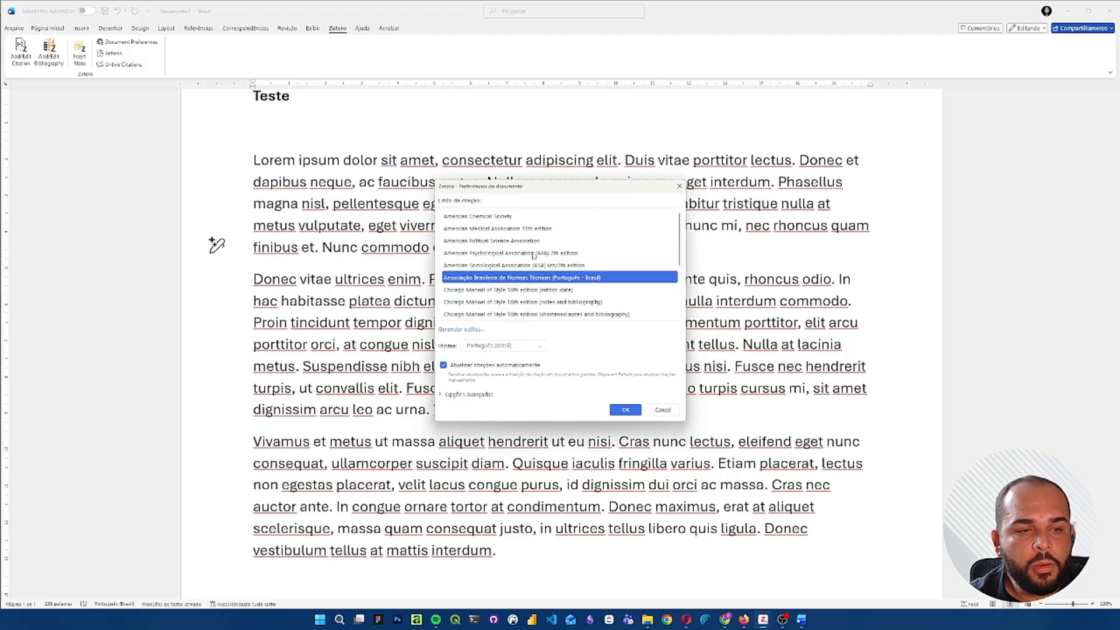
click(544, 230)
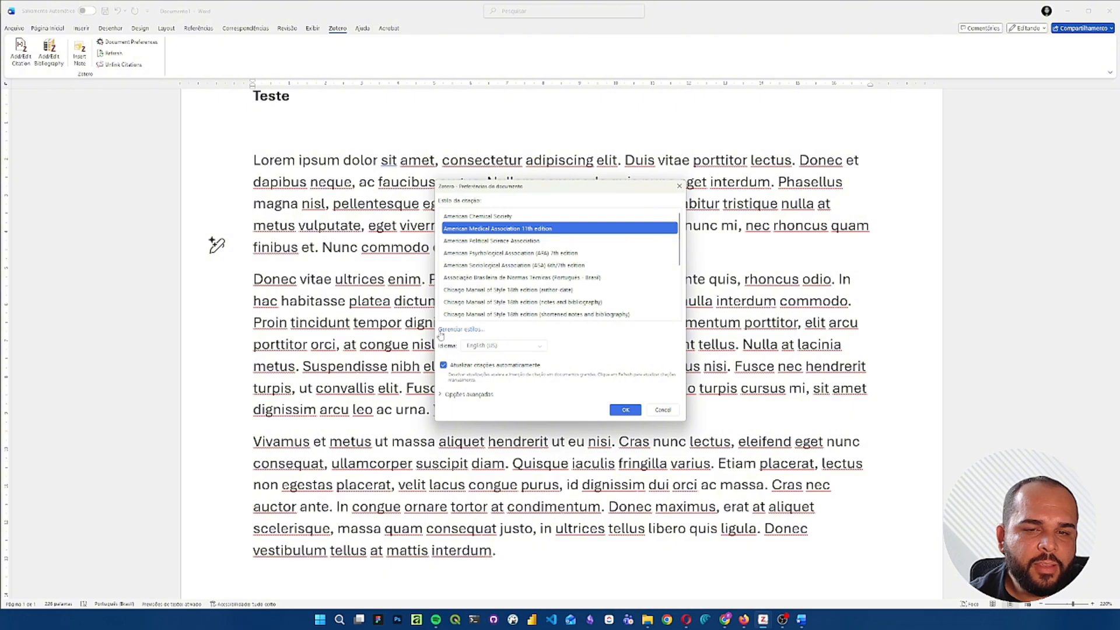
- Search Zotero's online style repository for "ABNT", install Associação Brasileira de Normas Técnicas (Português - Brasil) and leave the settings
click(459, 330)
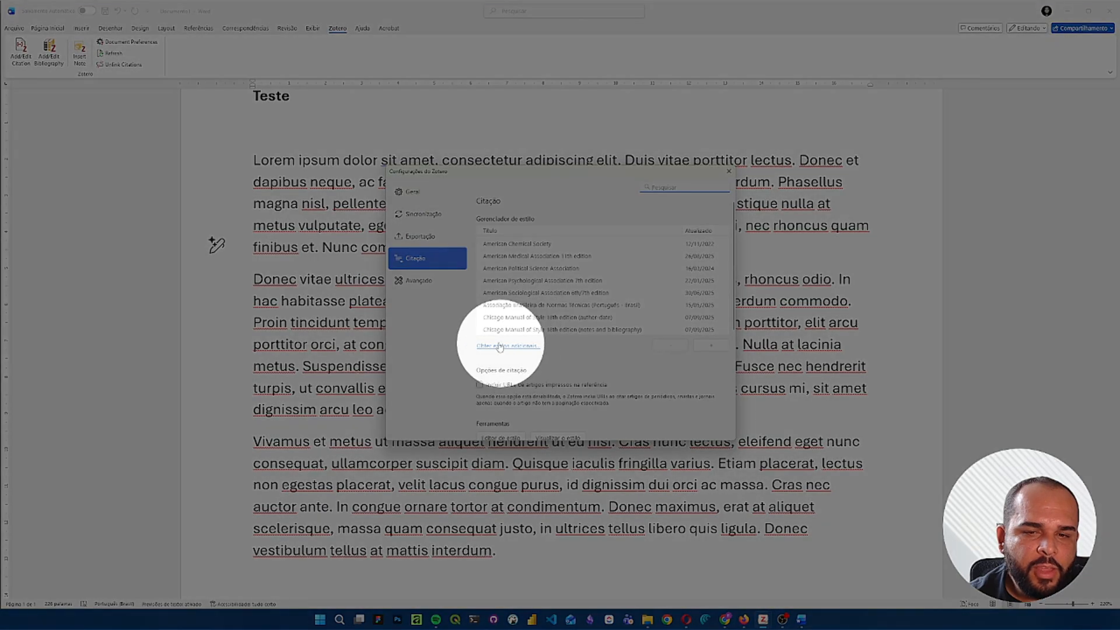
click(528, 348)
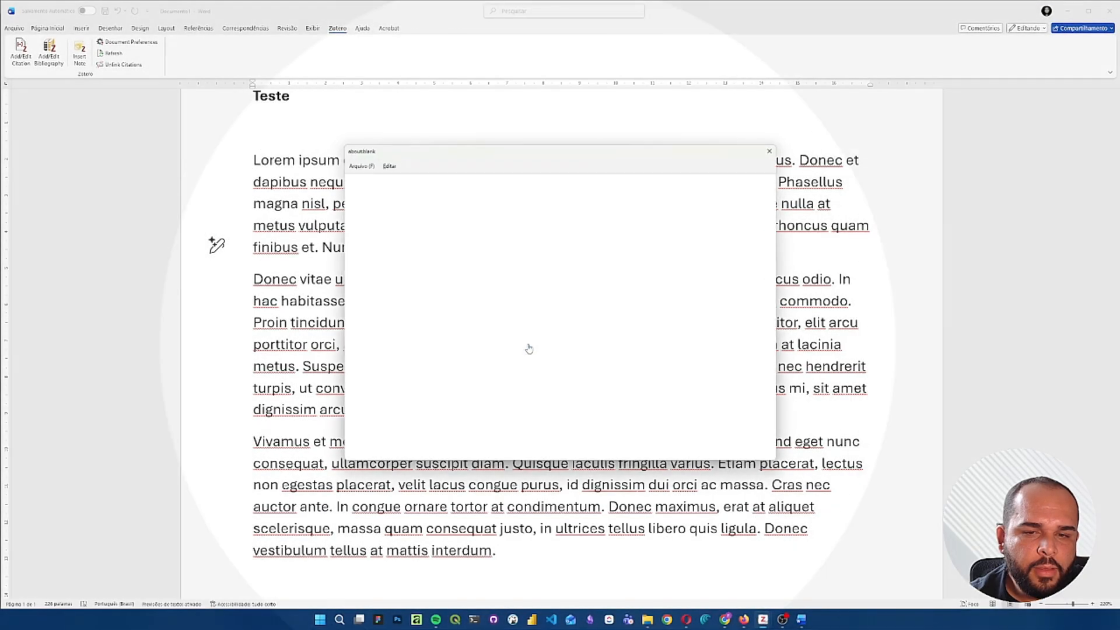
click(414, 220)
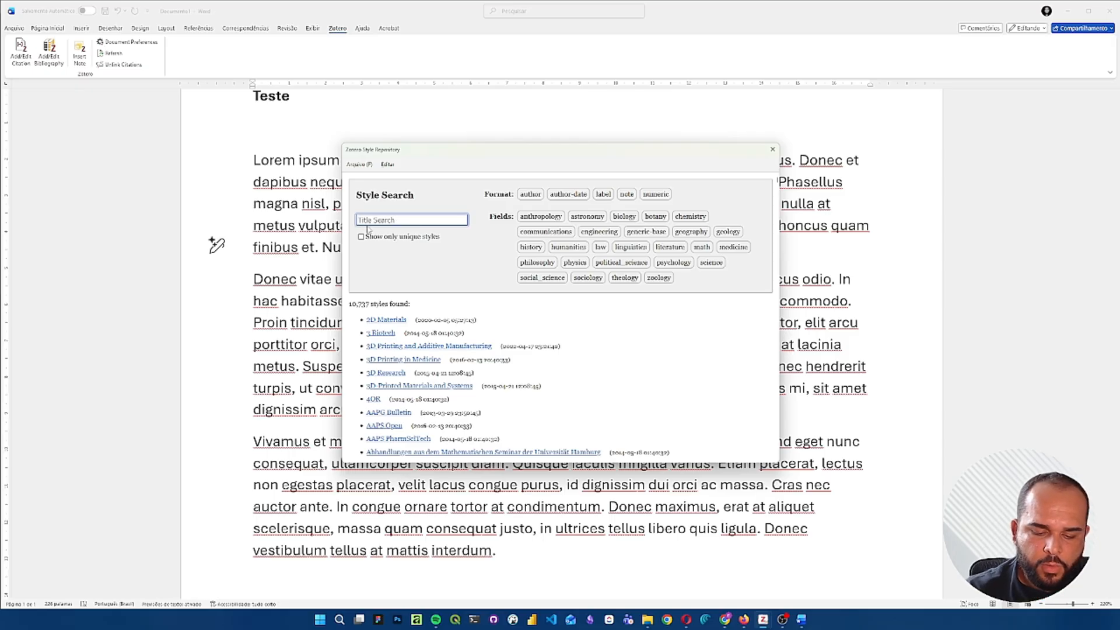
text(ABNT)
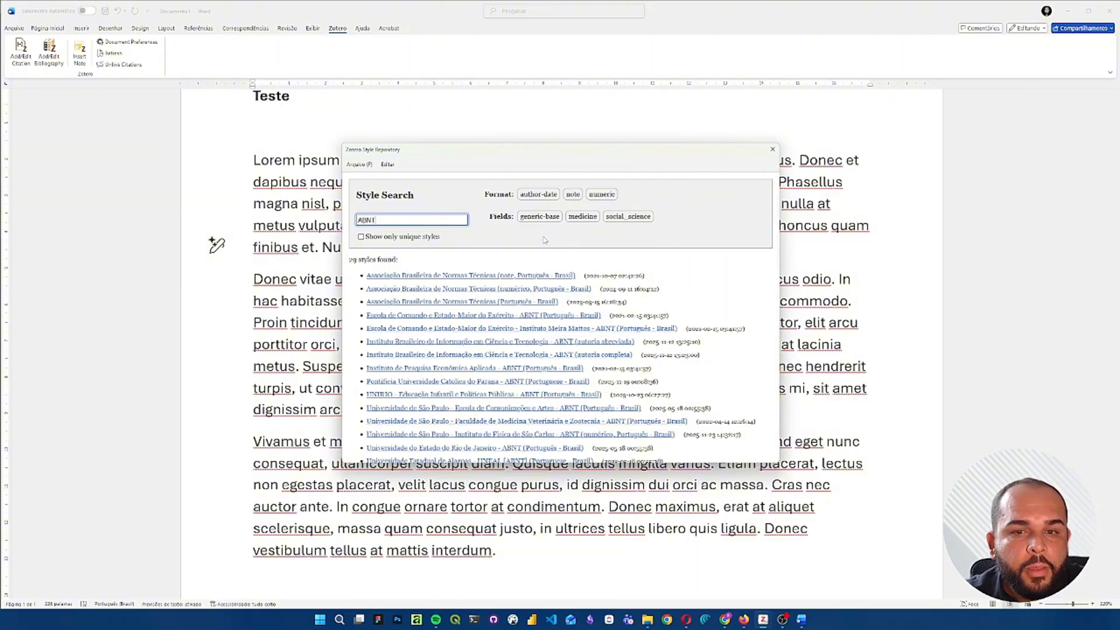
mouse_move(483, 282)
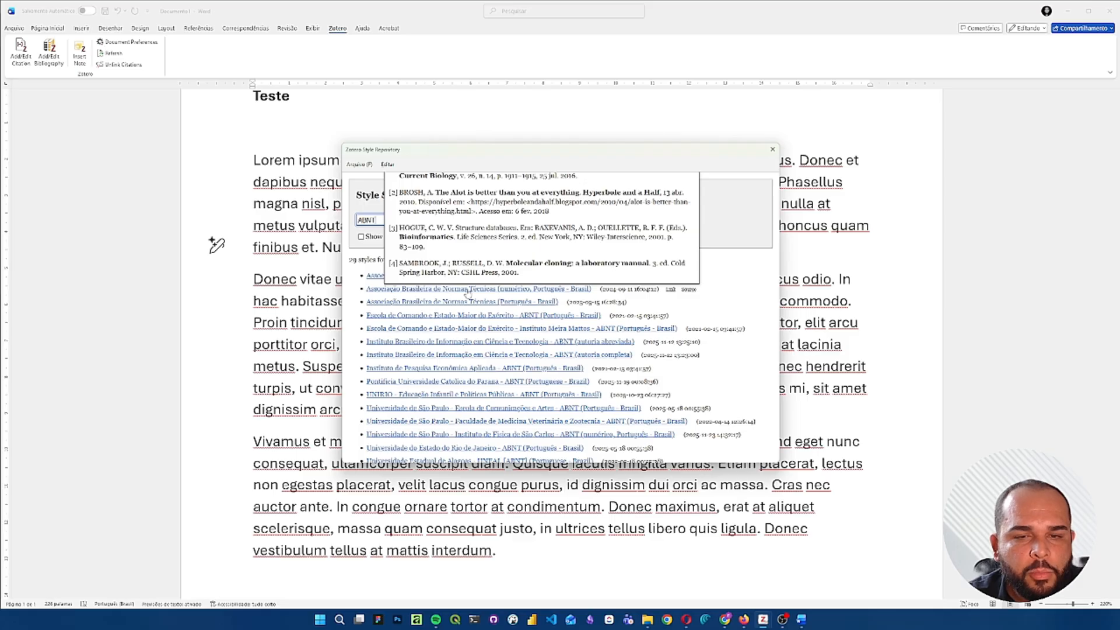
mouse_move(510, 306)
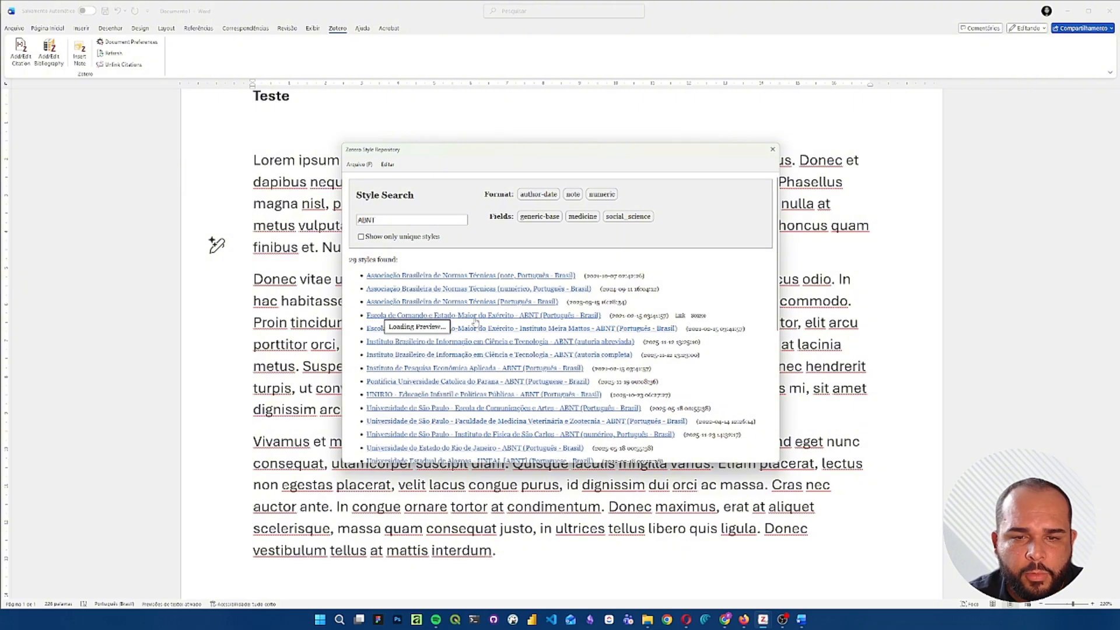
mouse_move(389, 306)
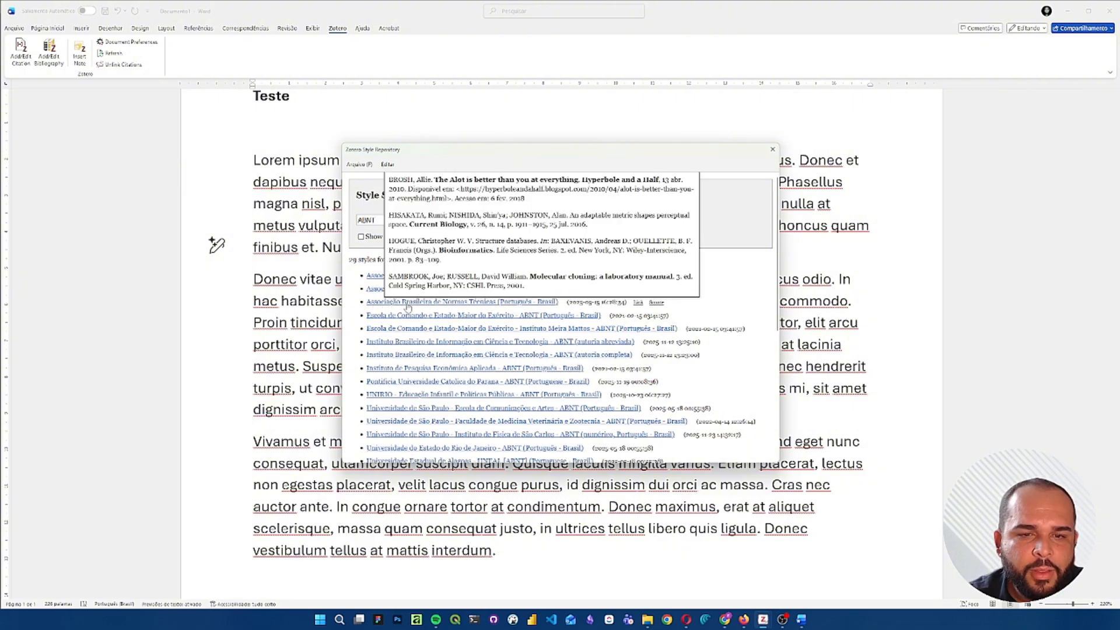
click(424, 302)
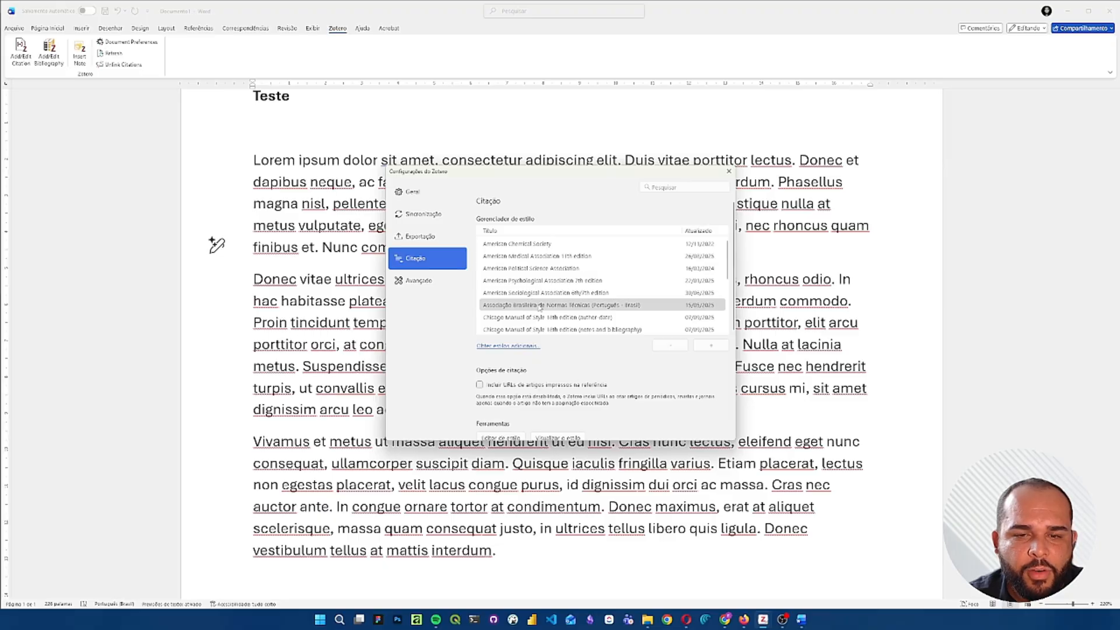
click(729, 171)
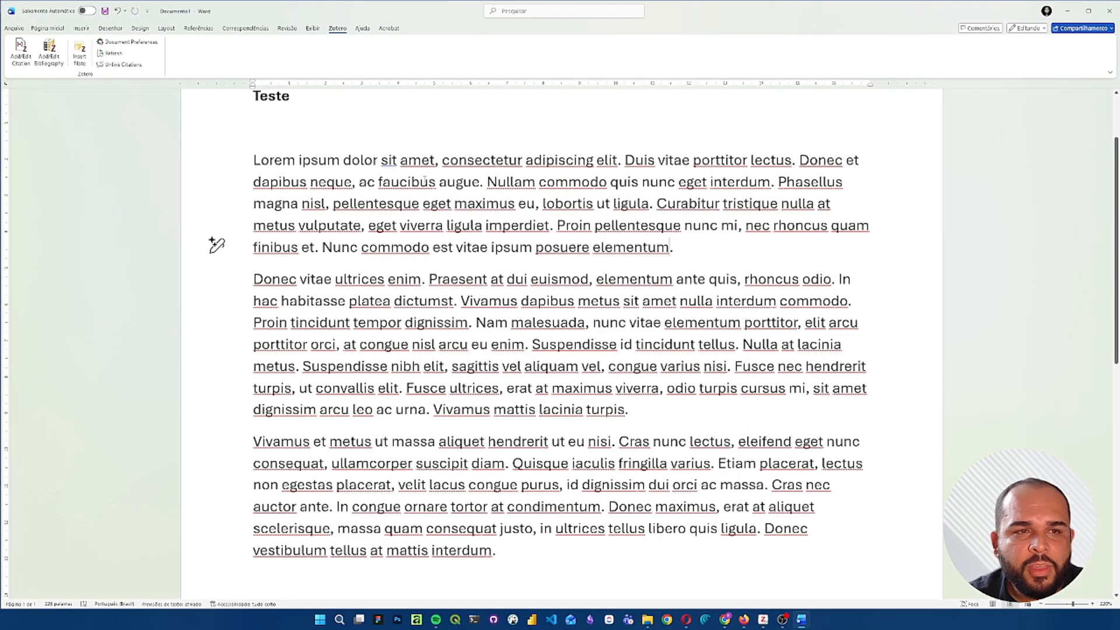
- Apply the Associação Brasileira de Normas Técnicas (Português - Brasil) style and cite the 2025 WHO report at the end of the first paragraph
click(21, 59)
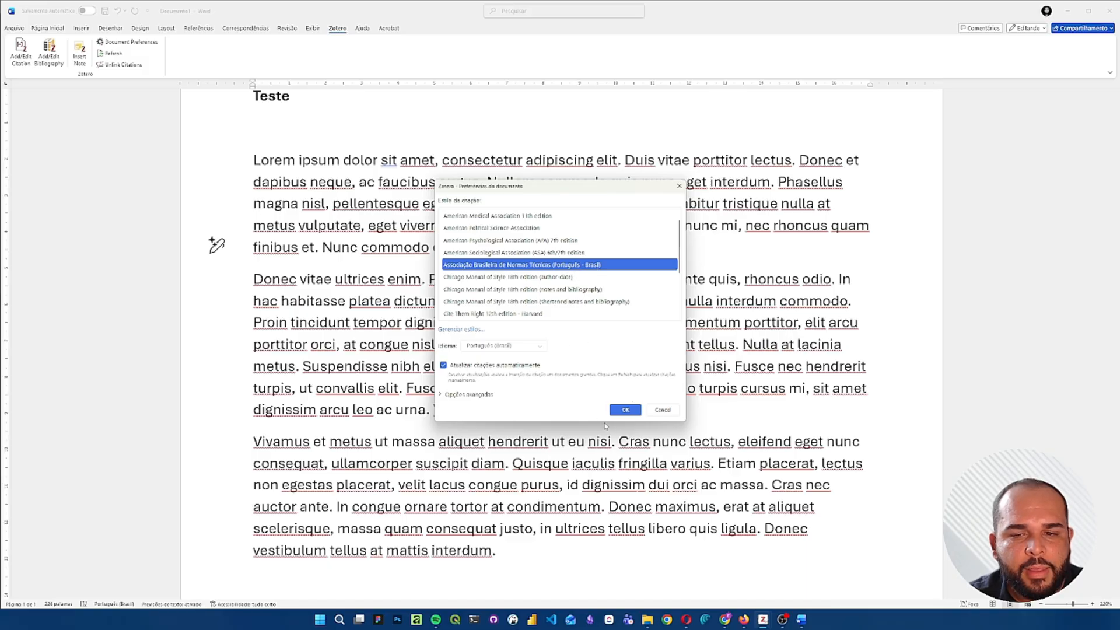
click(625, 409)
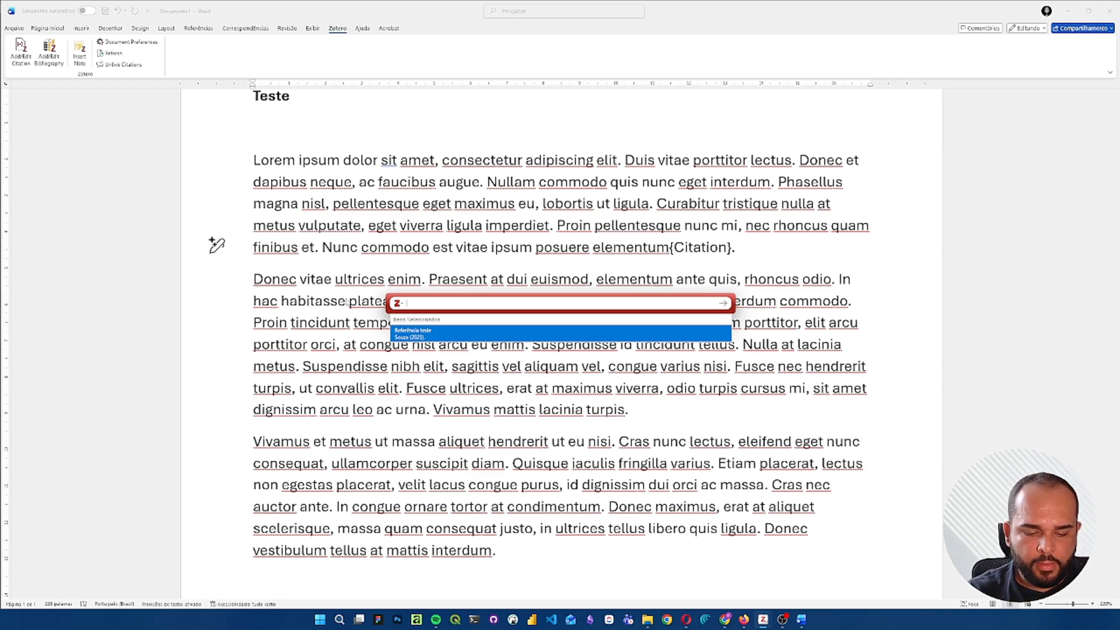
text(wi)
key(BackSpace)
key(BackSpace)
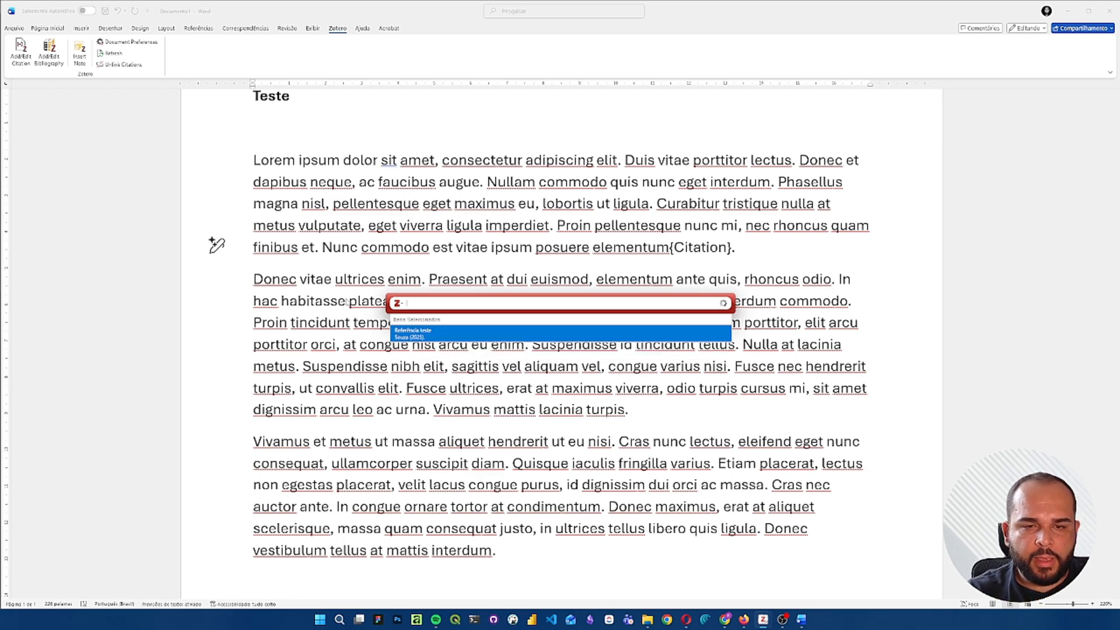
text(WHO)
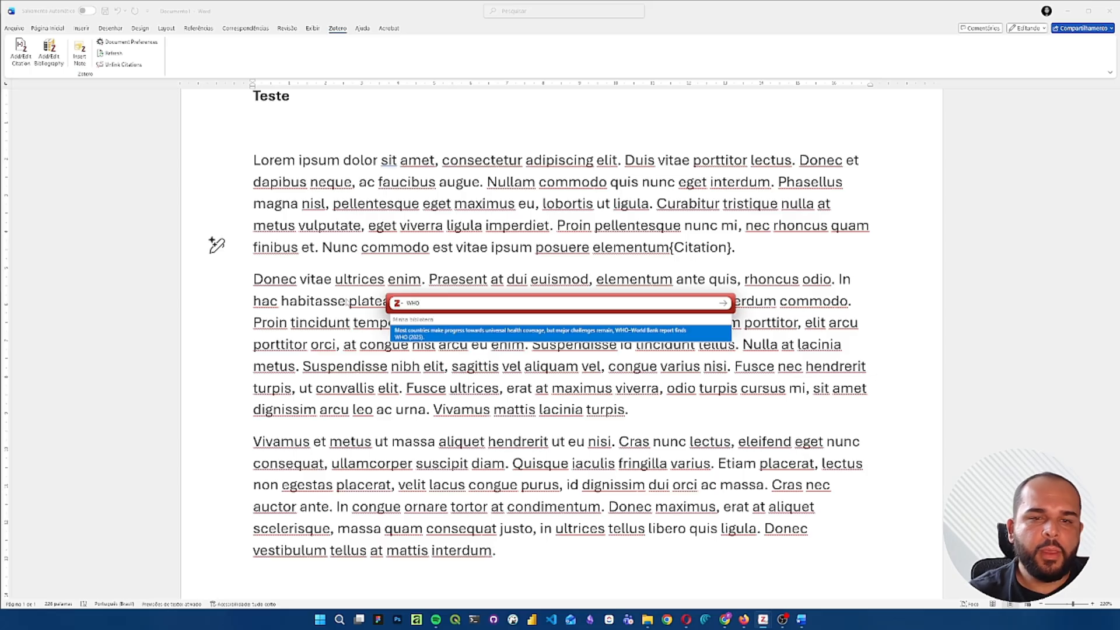
click(456, 333)
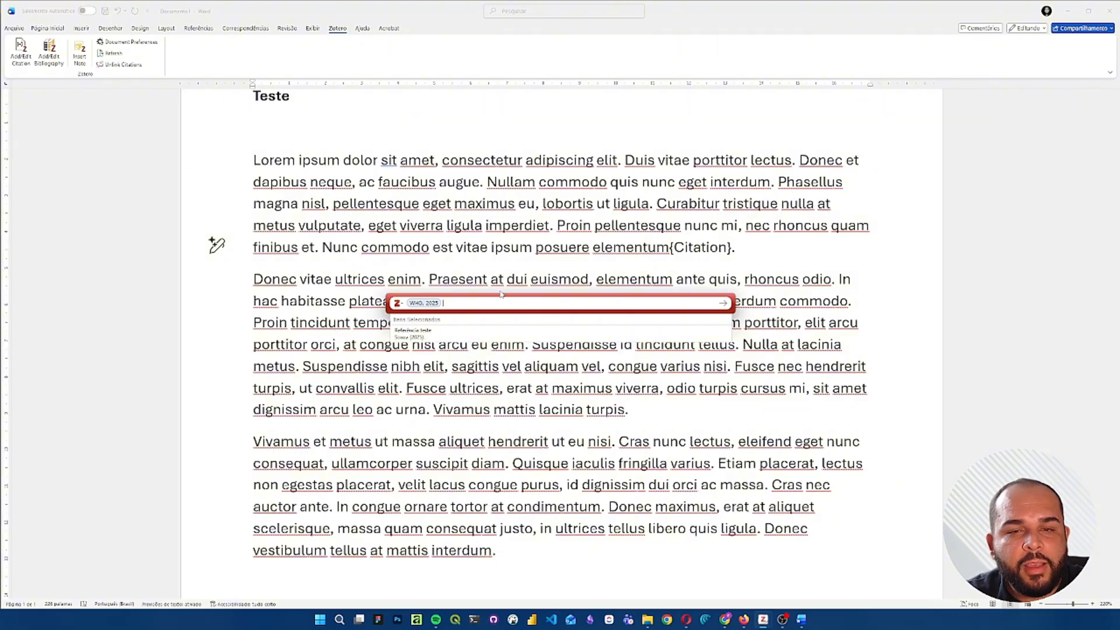
key(Return)
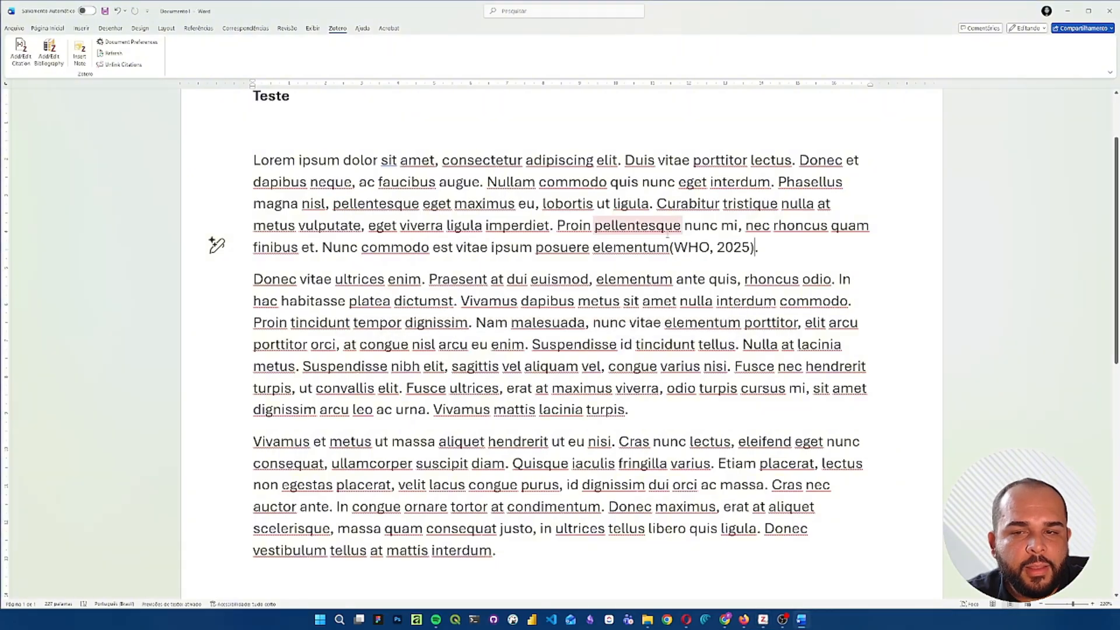
drag(774, 247, 718, 242)
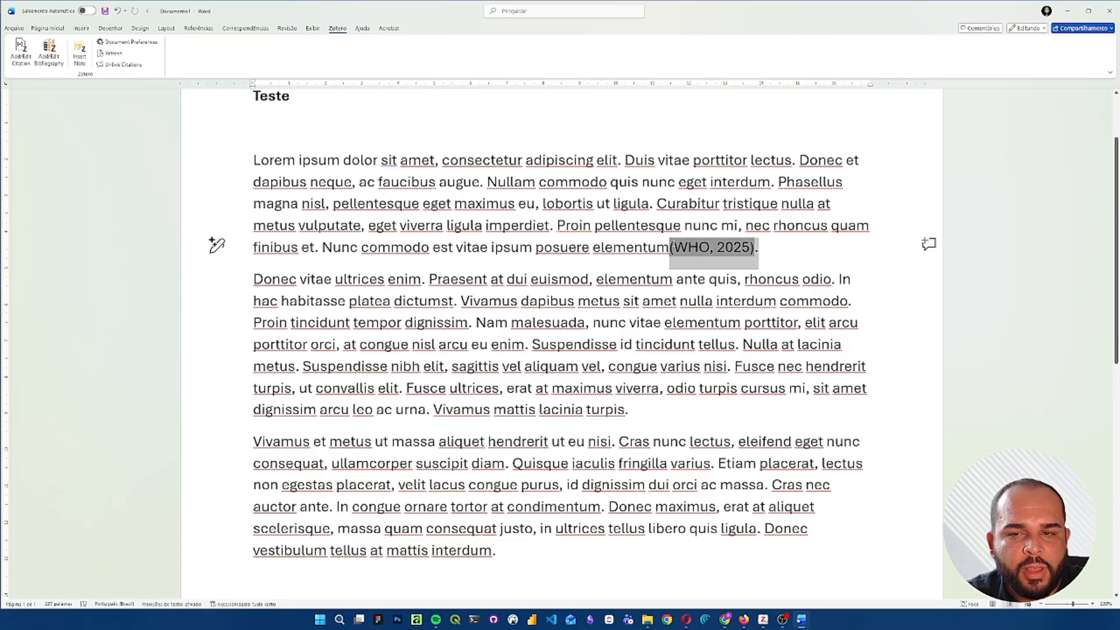
- Start a citation at the end of the second paragraph, by "turpis", in Zotero's classic view and enlarge its window
click(773, 260)
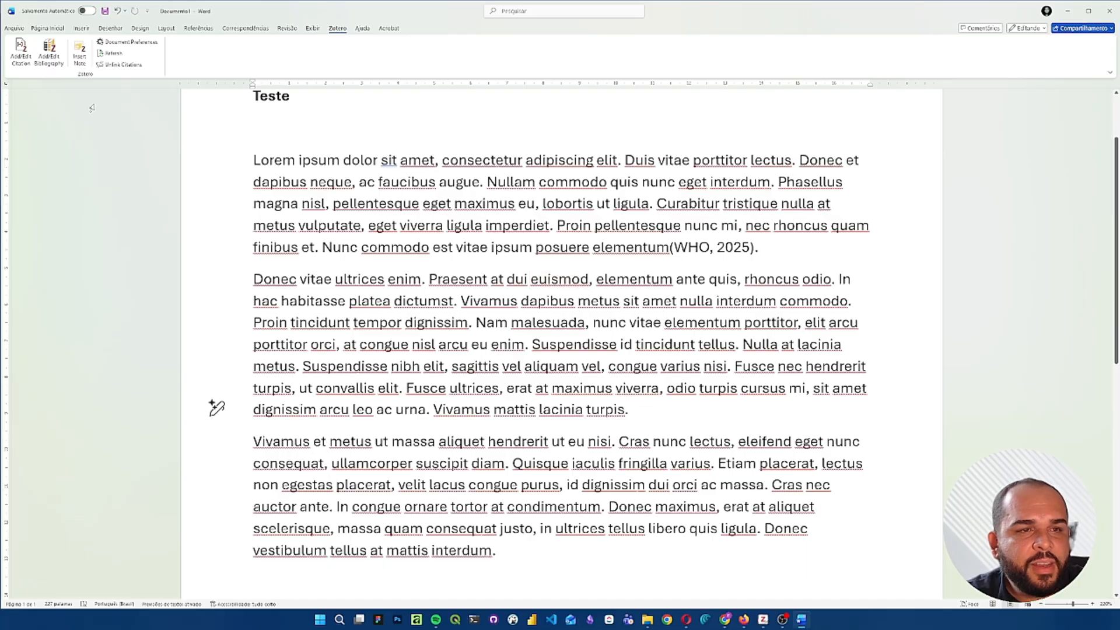
click(22, 56)
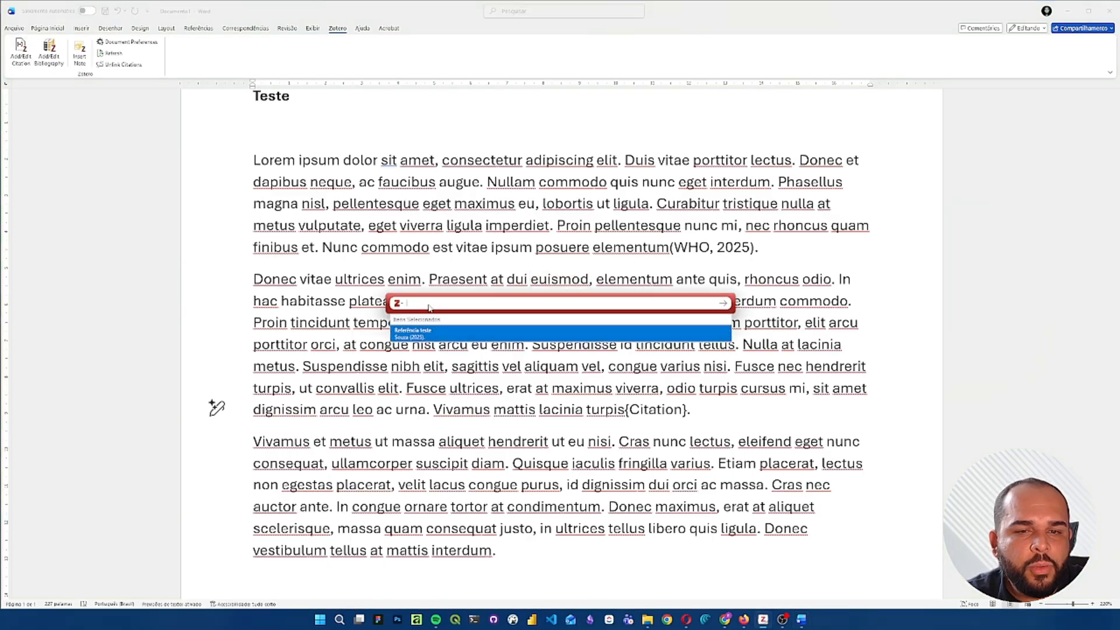
click(400, 303)
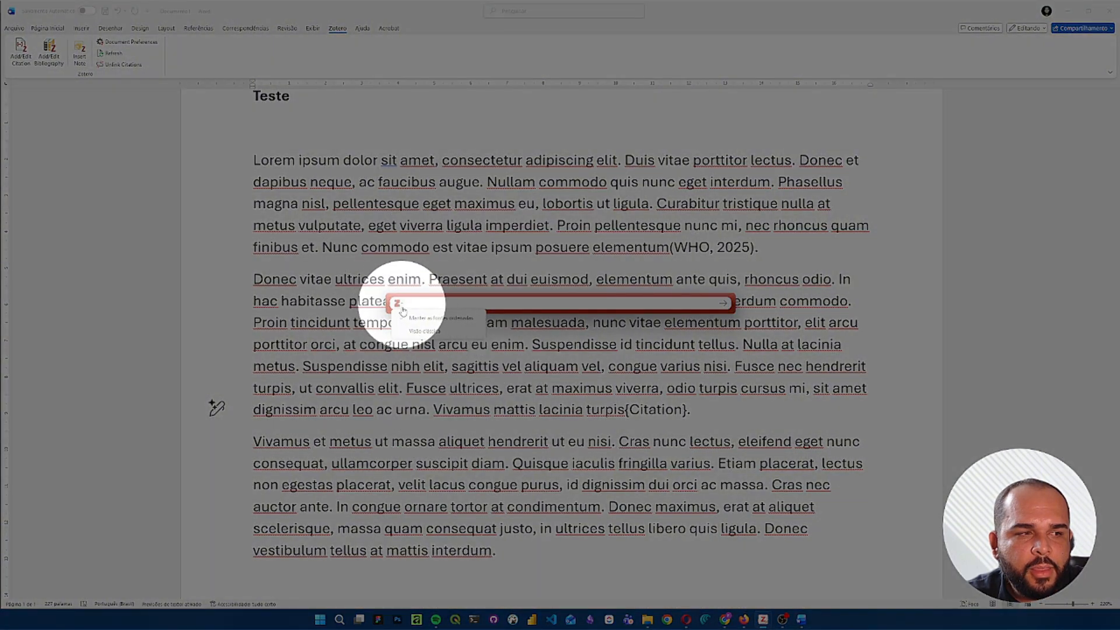
click(436, 332)
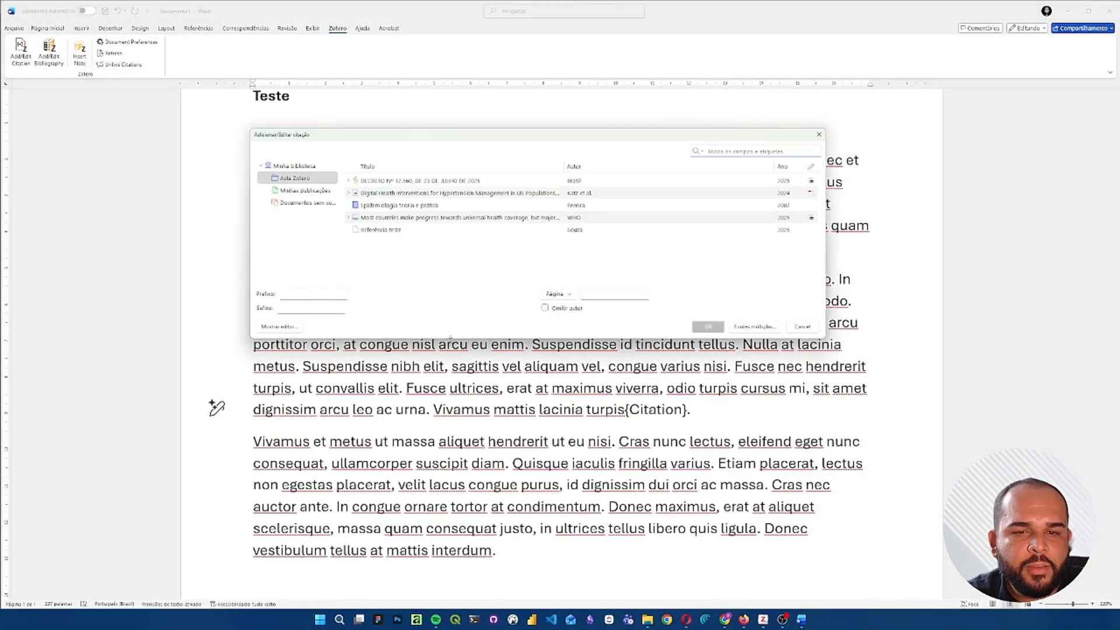
drag(434, 337, 548, 514)
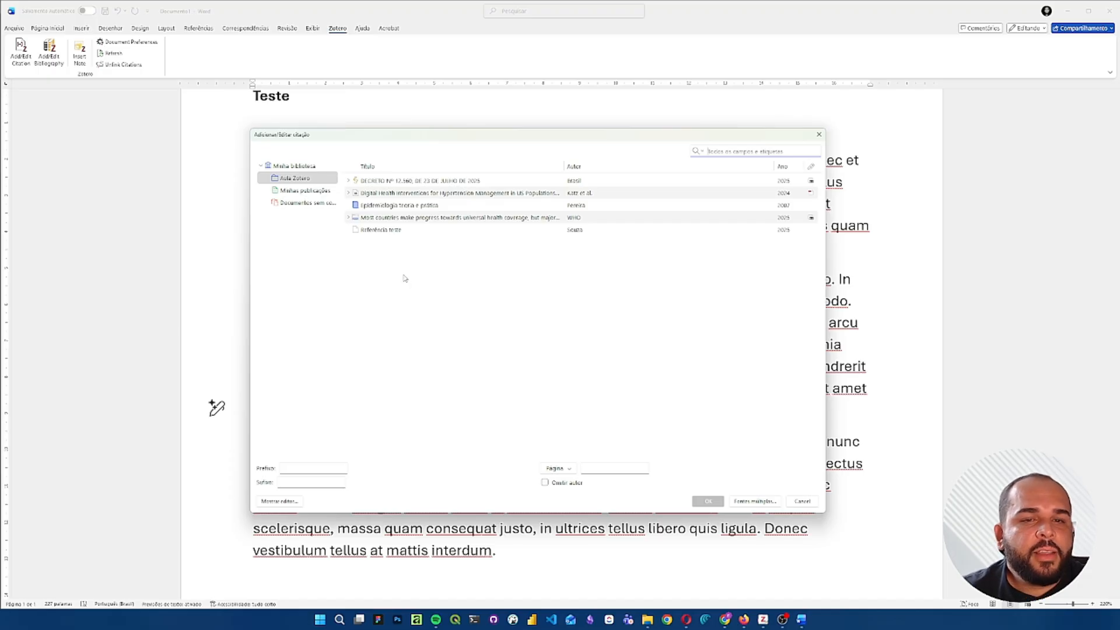
- Select DECRETO Nº 12.560, Epidemiologia teoria e prática and Referência teste in Aula Zotero and add them as multiple sources
click(446, 183)
ctrl+click(414, 208)
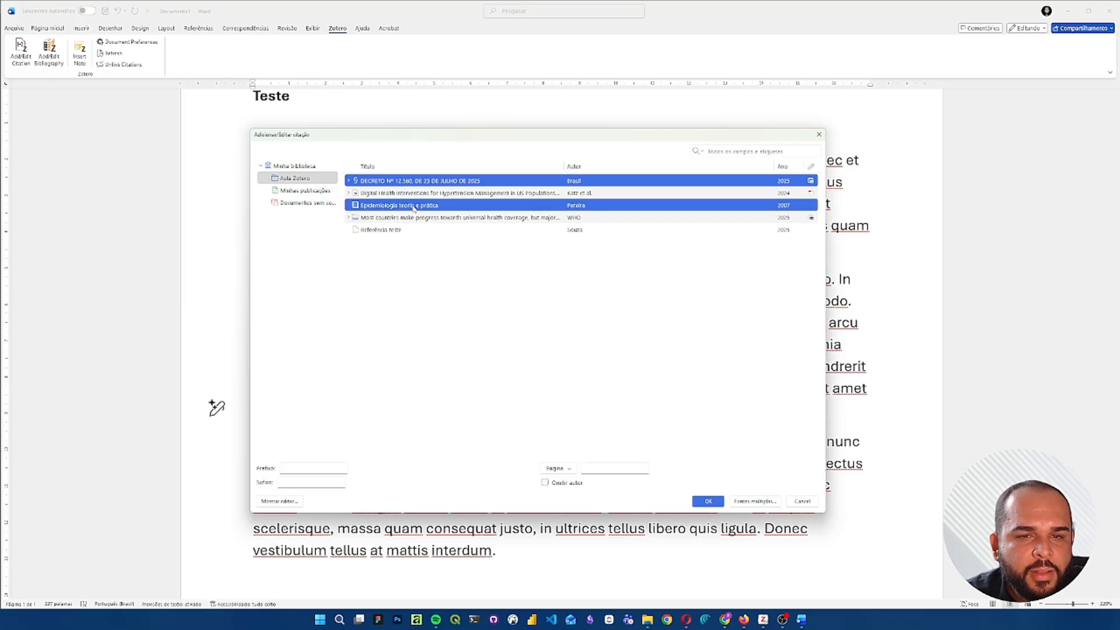
ctrl+click(384, 231)
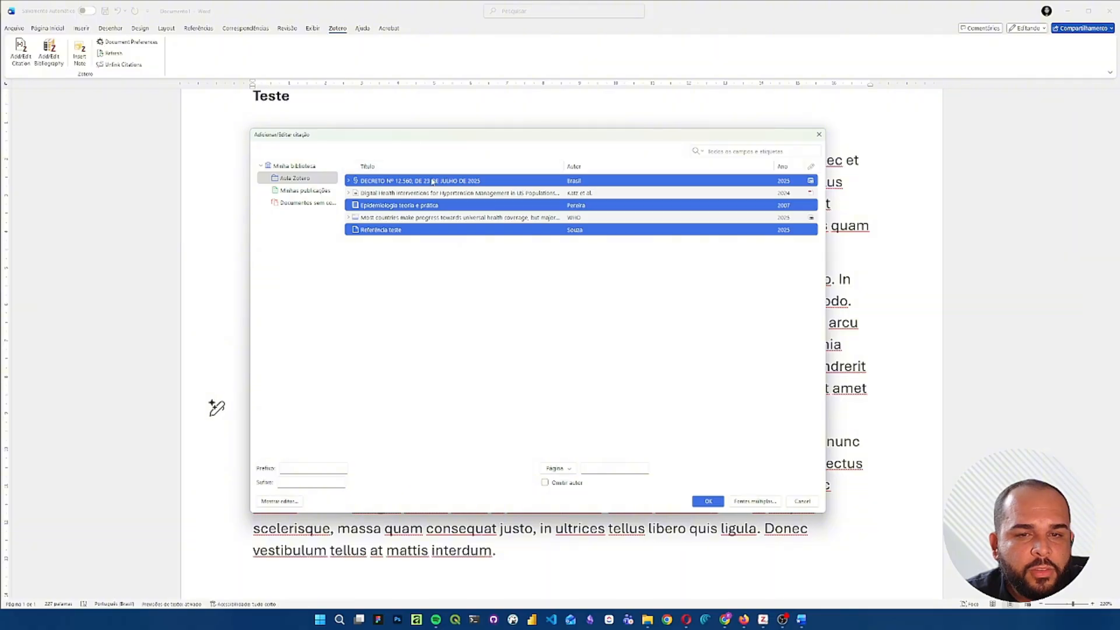
click(407, 181)
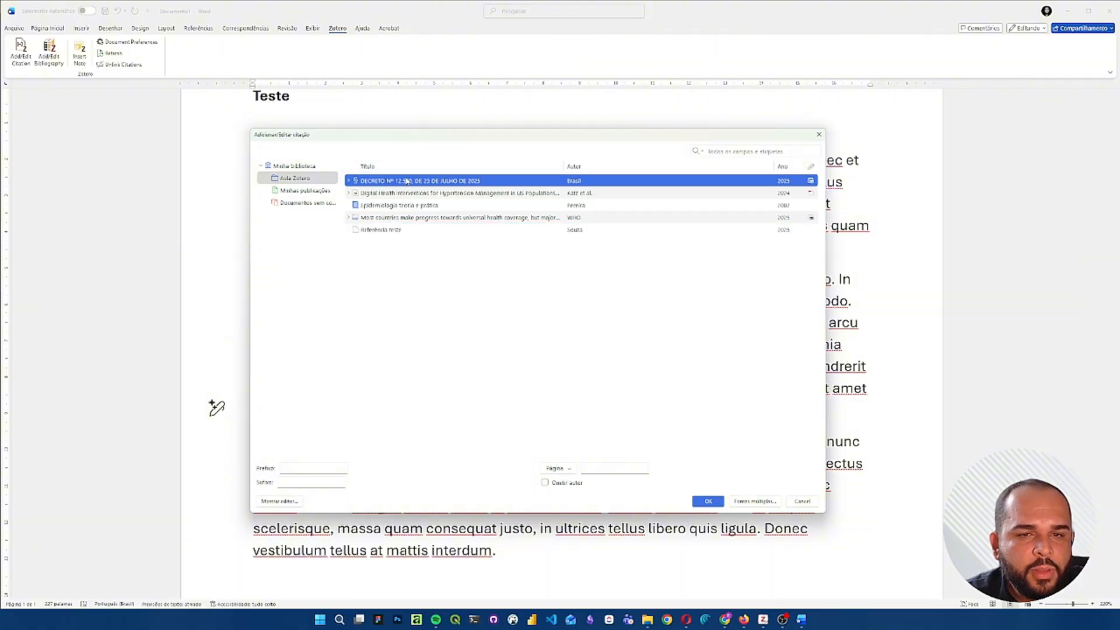
ctrl+click(429, 206)
ctrl+click(411, 231)
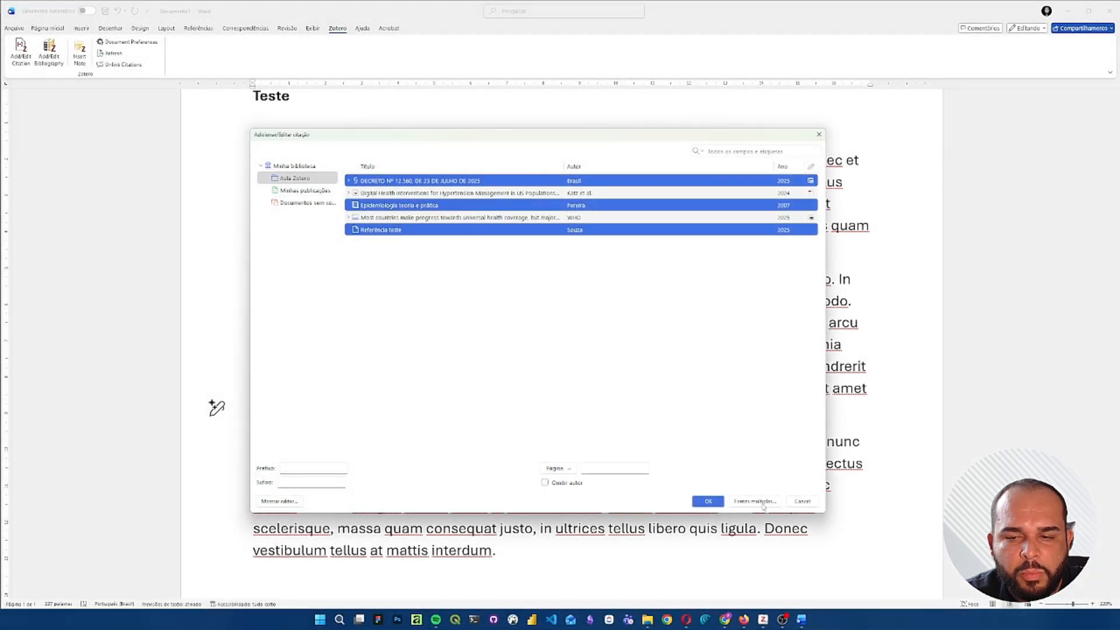
click(756, 501)
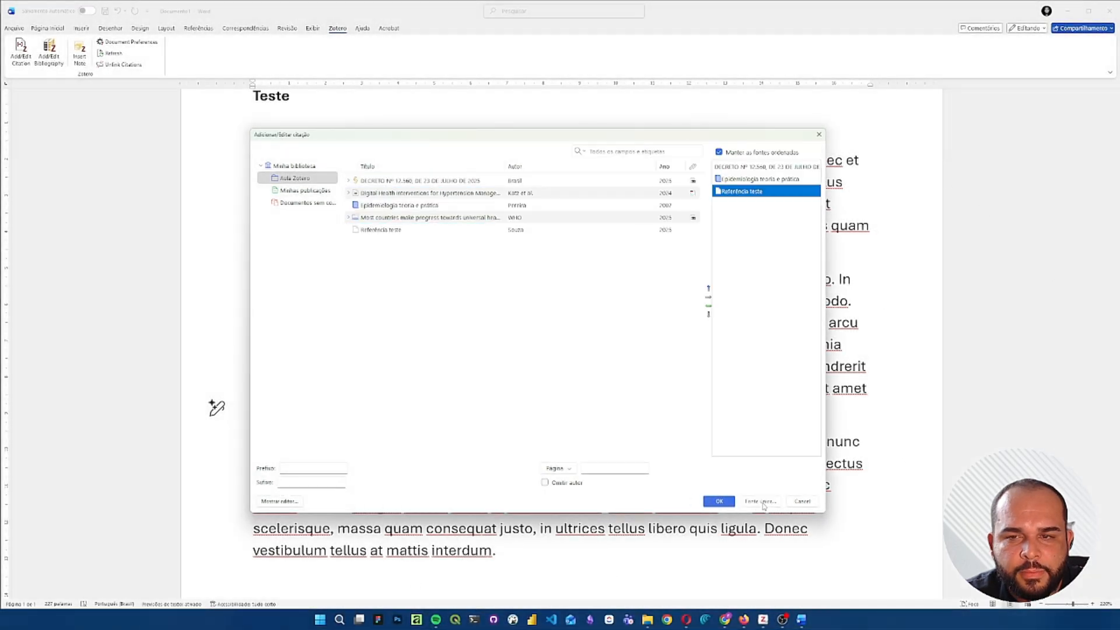
- Check the three sources chosen for the citation and insert it at the end of the second paragraph
click(733, 169)
click(745, 179)
click(743, 192)
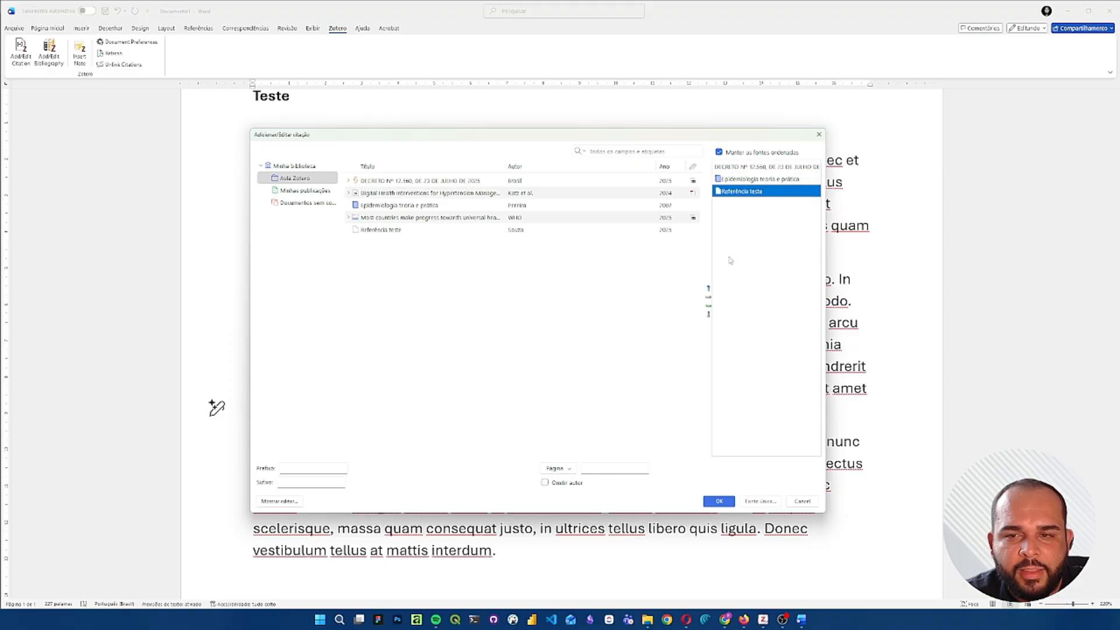
click(706, 500)
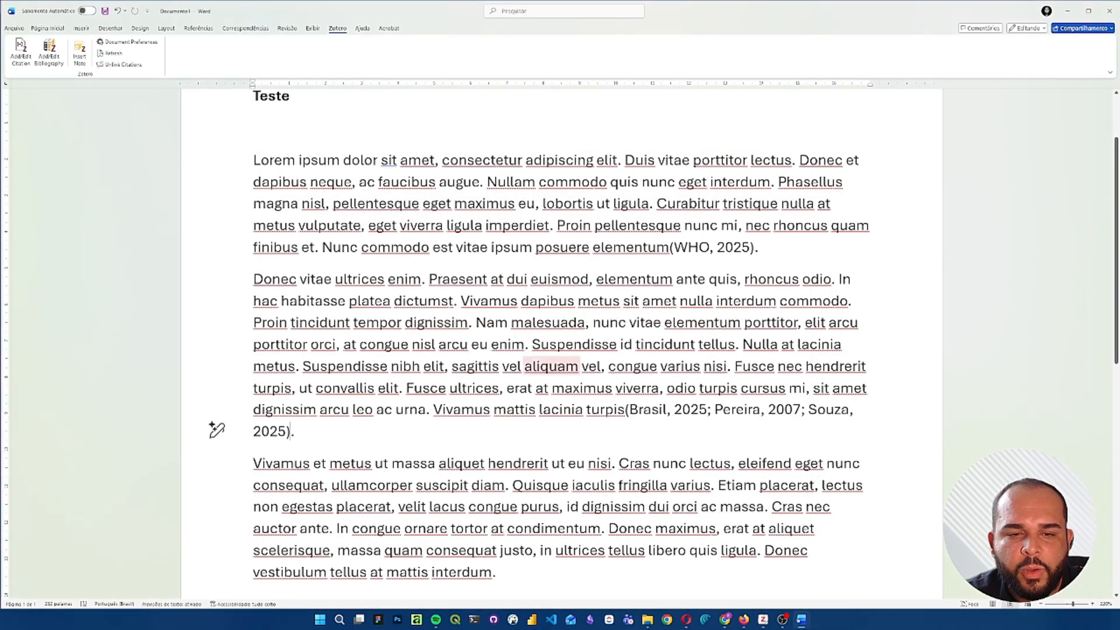
scroll(703, 491, down, 3)
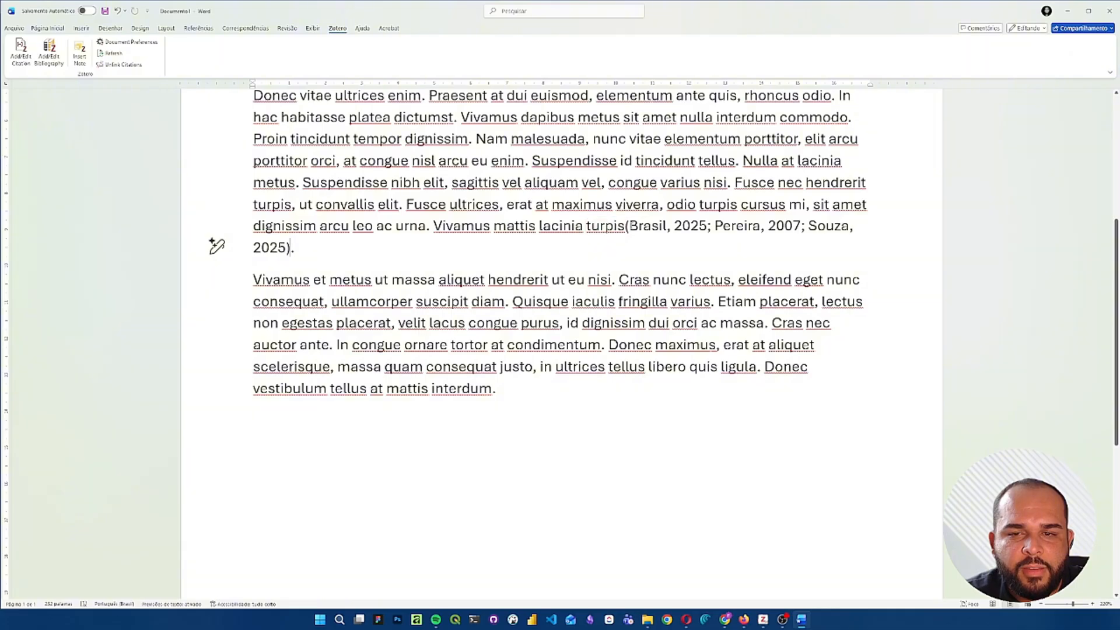
- Start a citation at the end of the third paragraph, by "interdum", and add Epidemiologia teoria e prática with page 2025
click(657, 251)
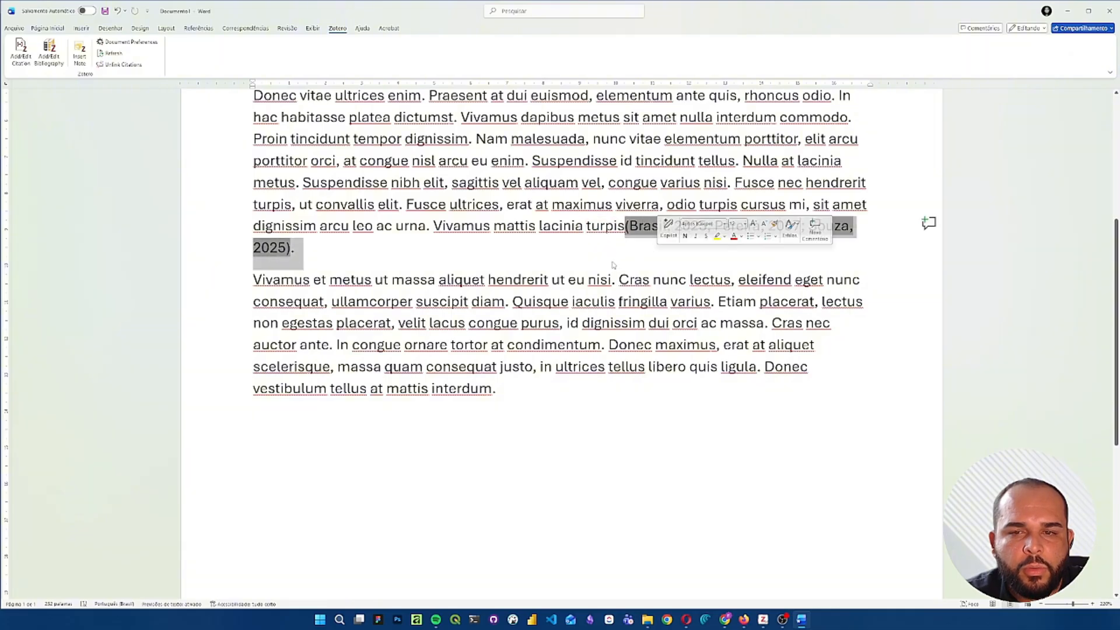
click(546, 259)
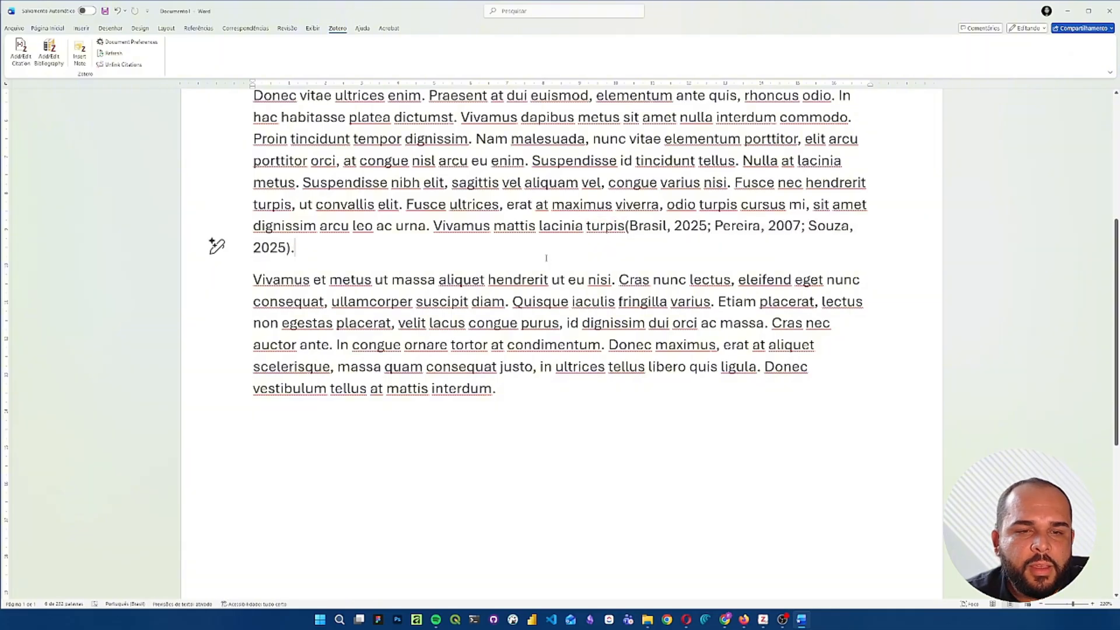
click(494, 388)
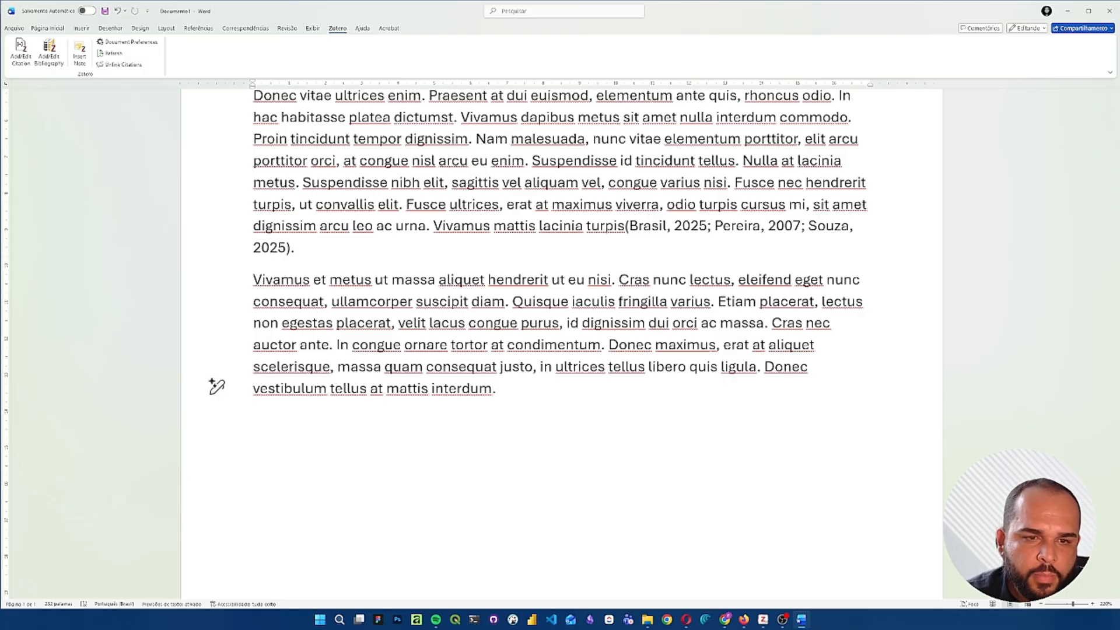
click(18, 62)
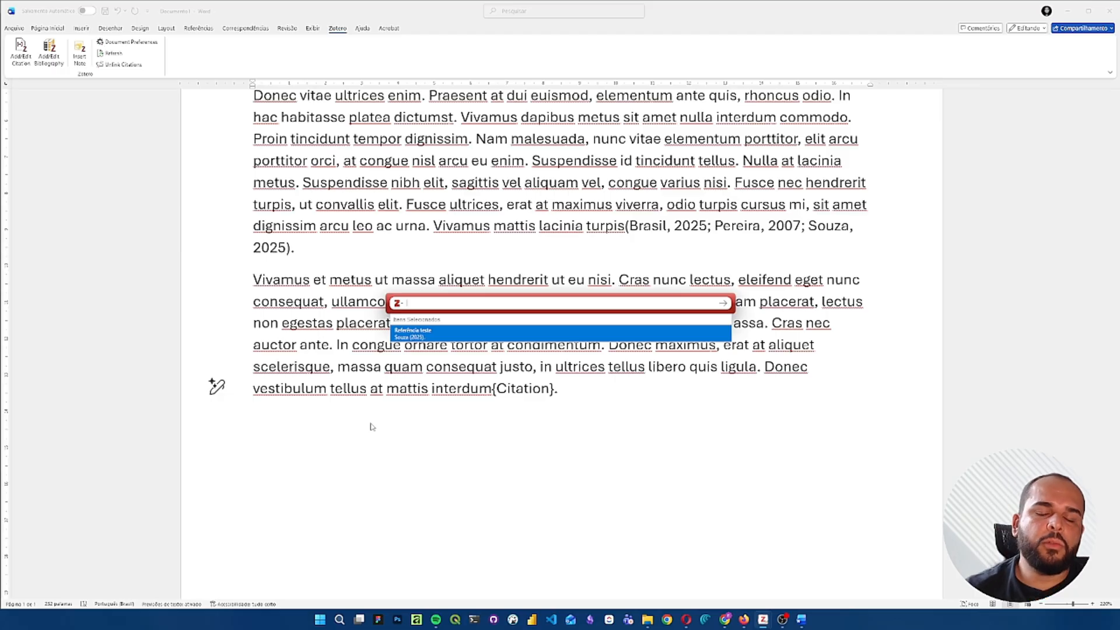
text(m)
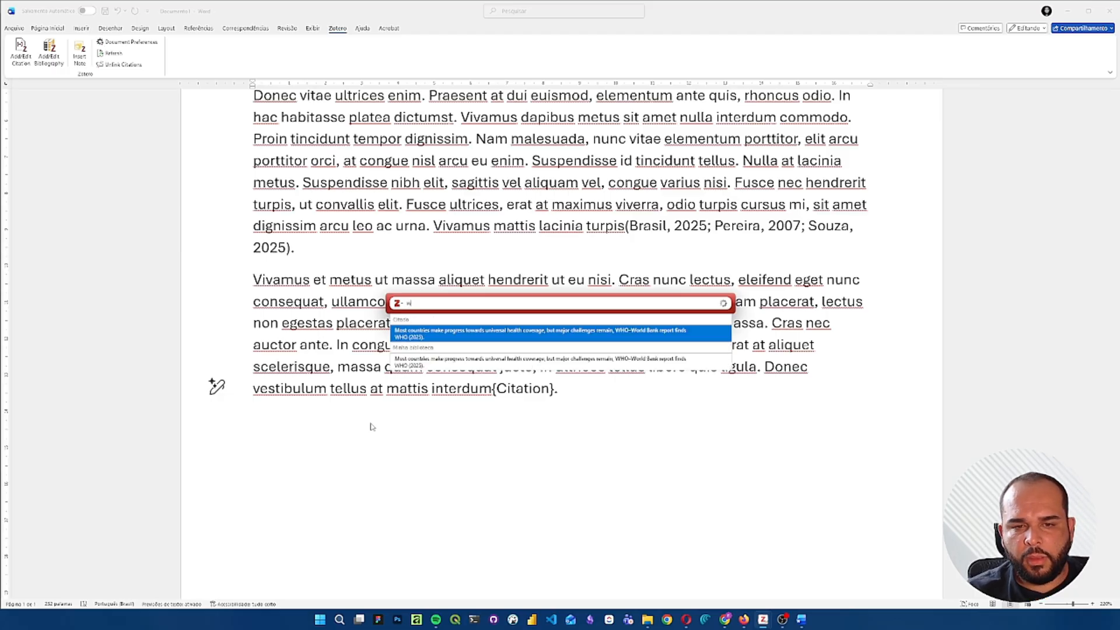
key(BackSpace)
text(pEREI)
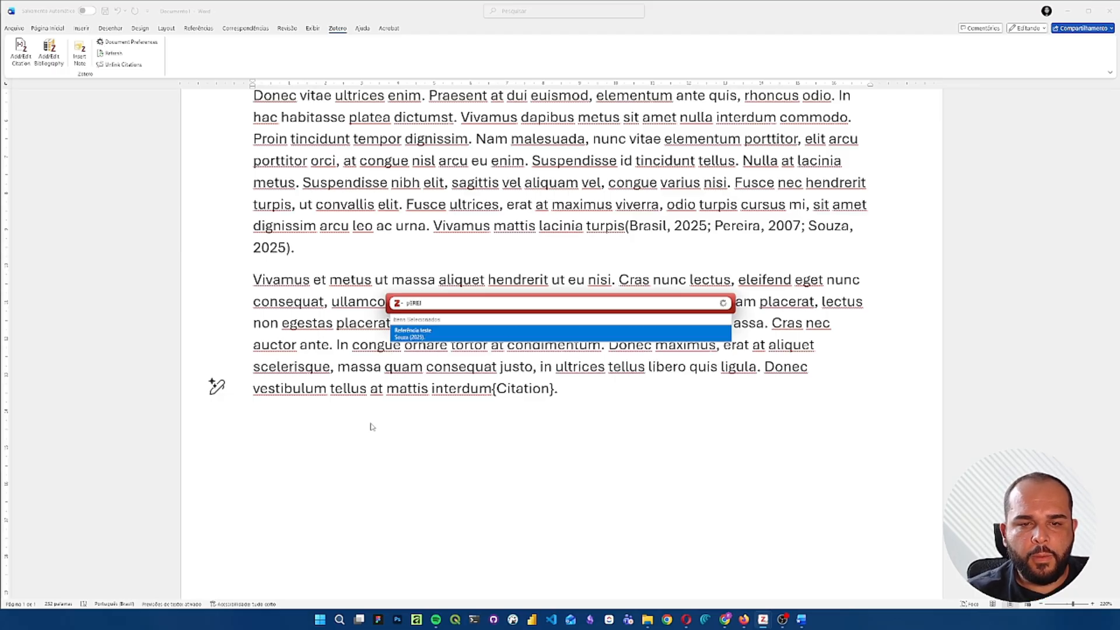
key(Return)
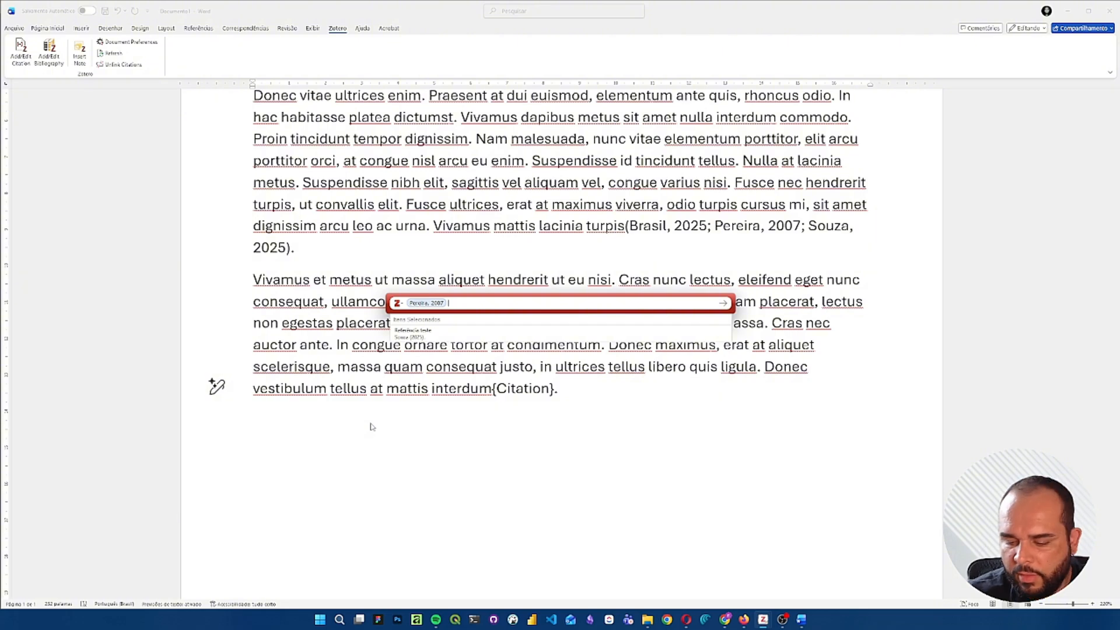
text(2025)
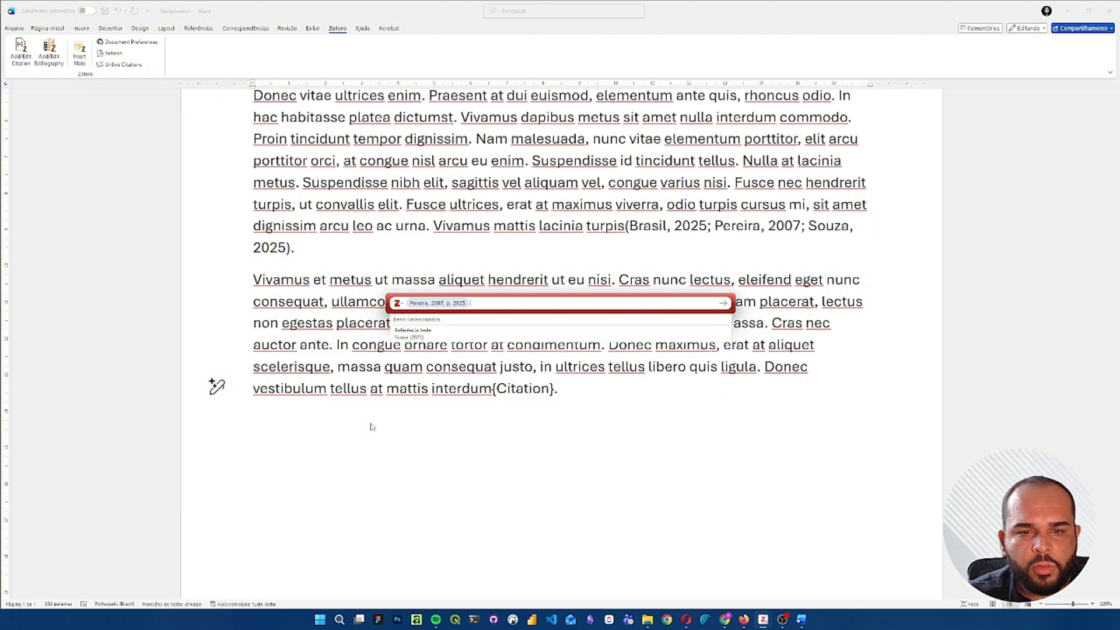
- Add Referência teste and the 2024 Digital Health Interventions for Hypertension Management article to the citation and insert it
key(Down)
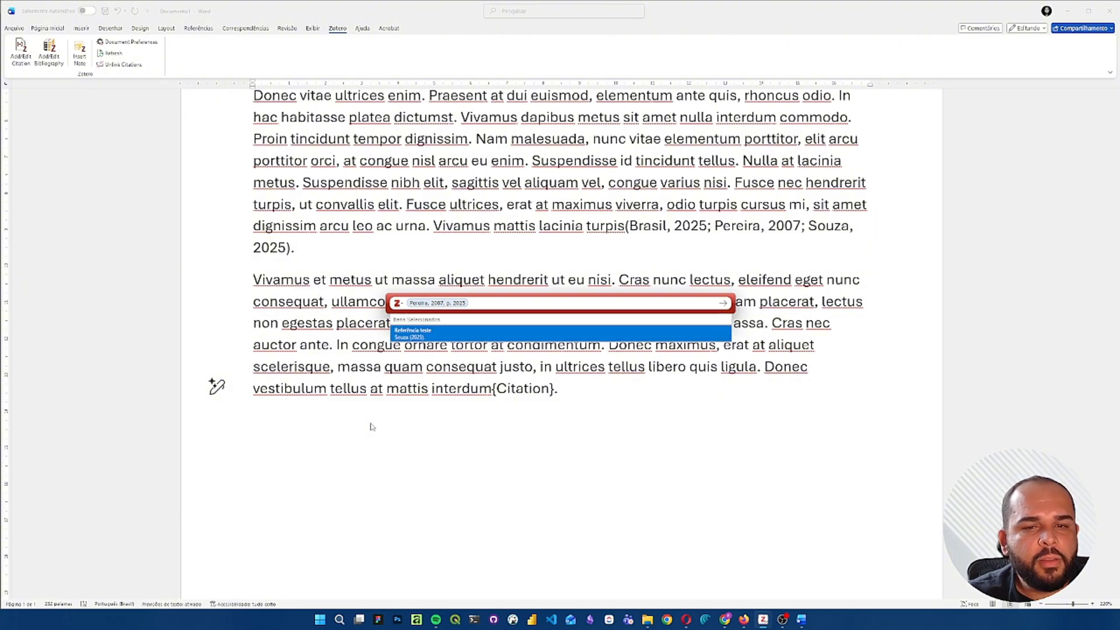
key(Return)
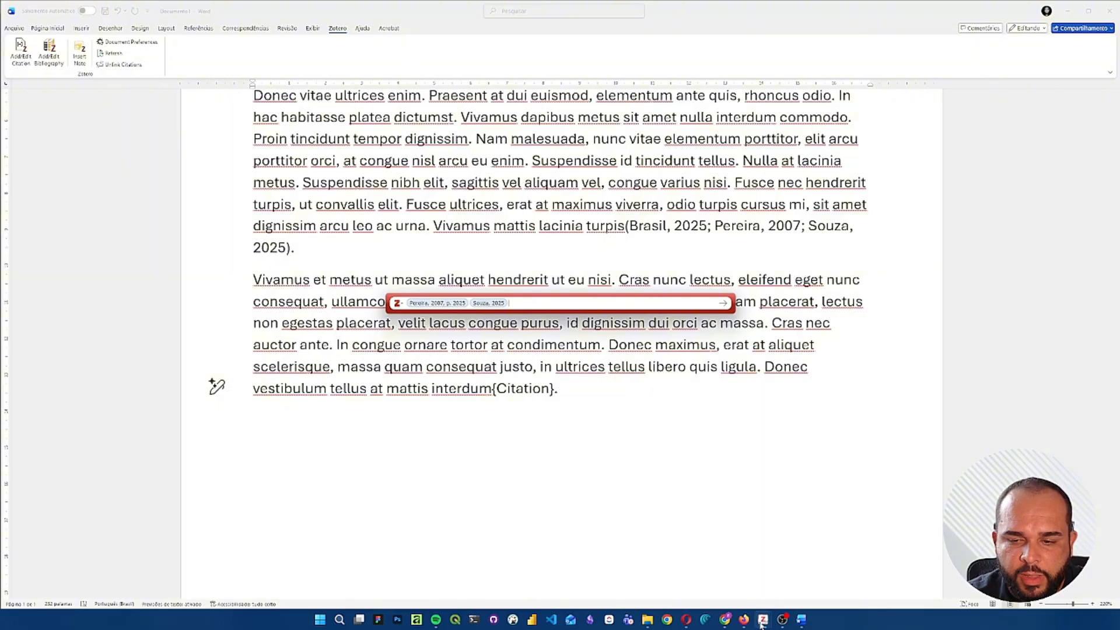
mouse_move(761, 623)
click(716, 574)
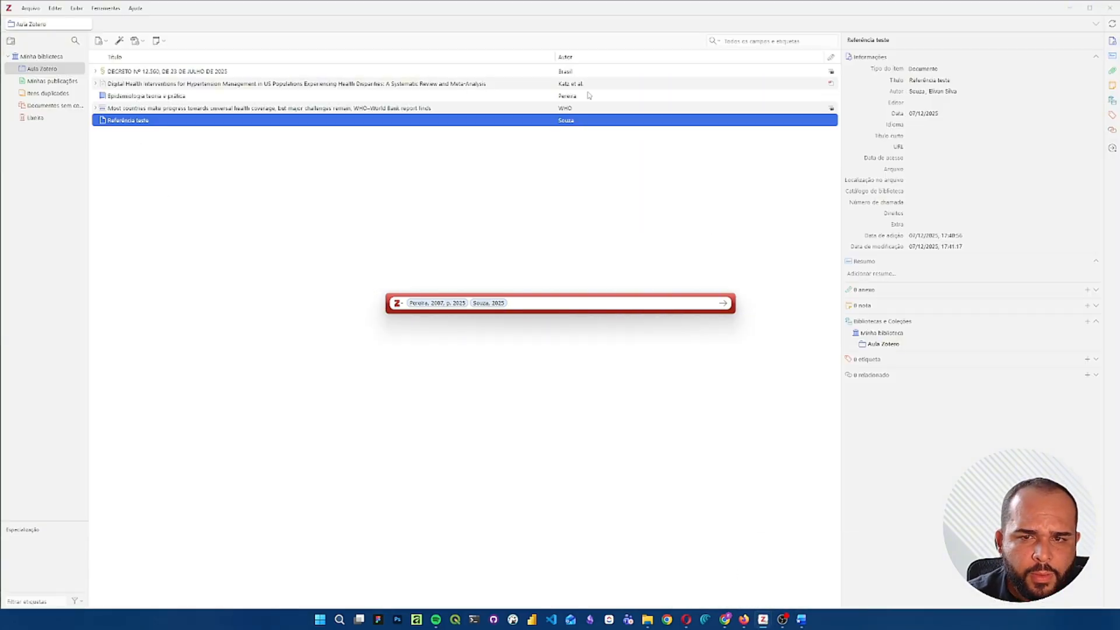
click(1069, 8)
text(katz)
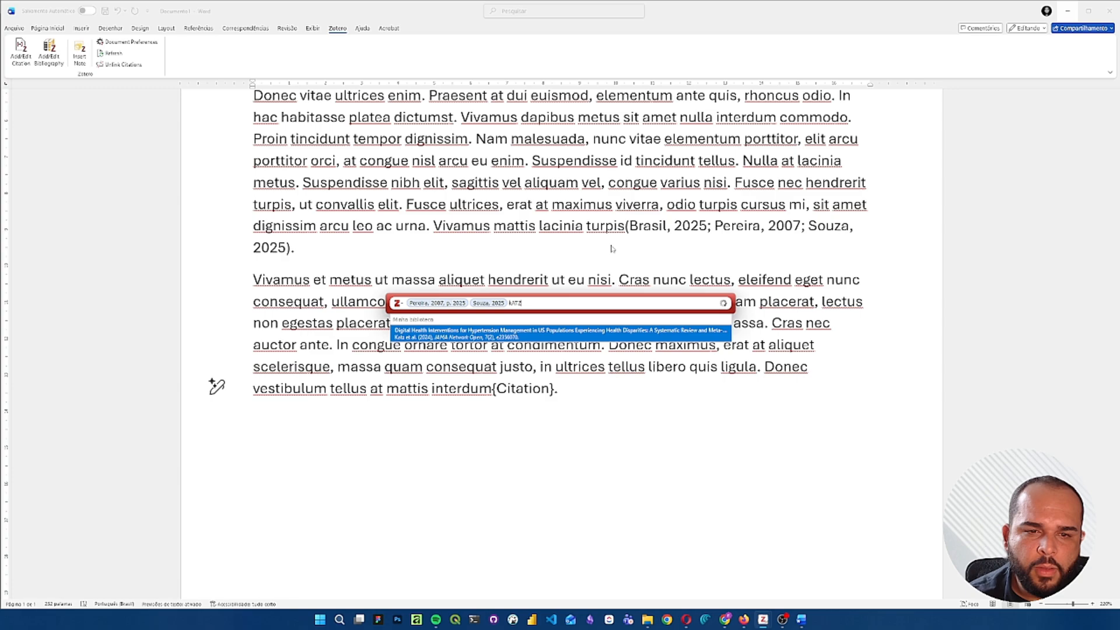
key(Return)
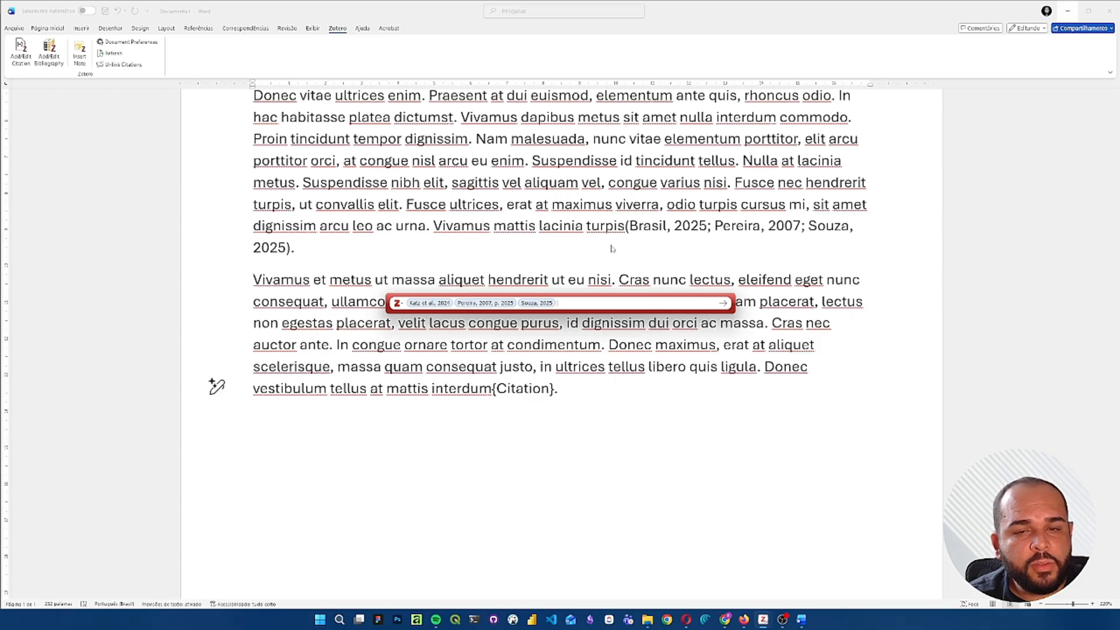
key(Return)
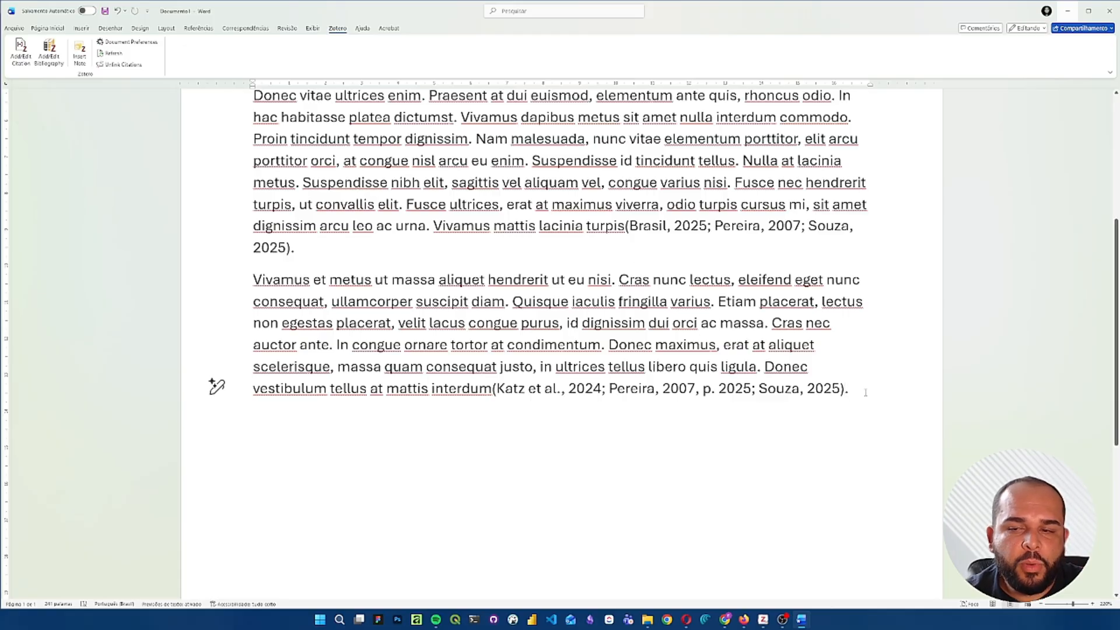
- Add the heading REFERÊNCIAS on its own line below the third paragraph, leaving a blank line between them
key(Return)
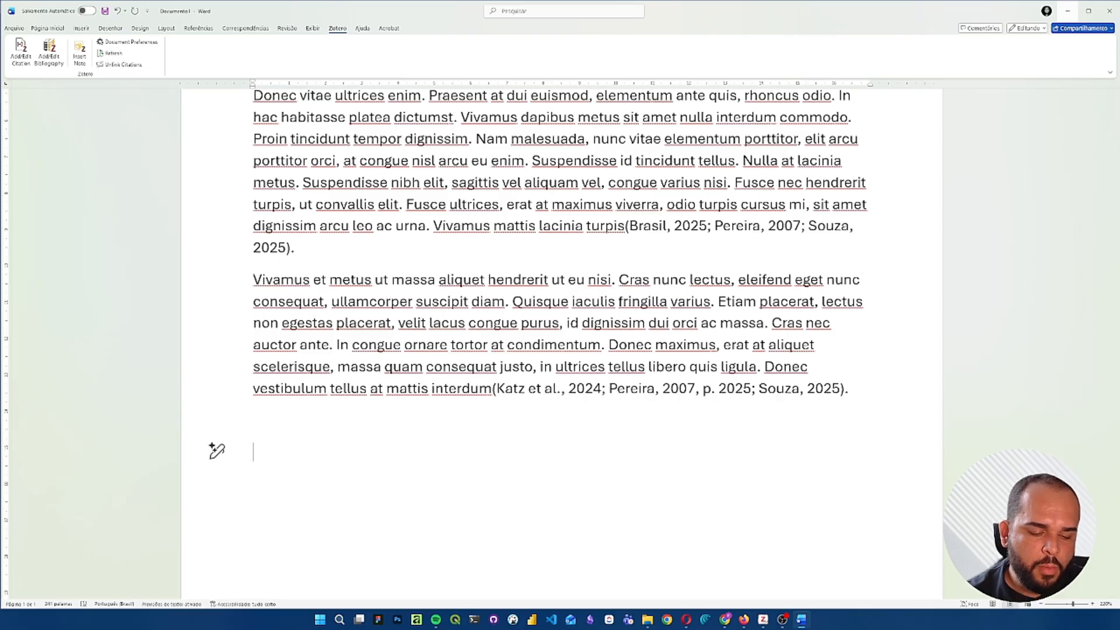
text(RECE)
key(BackSpace)
key(BackSpace)
text(FER)
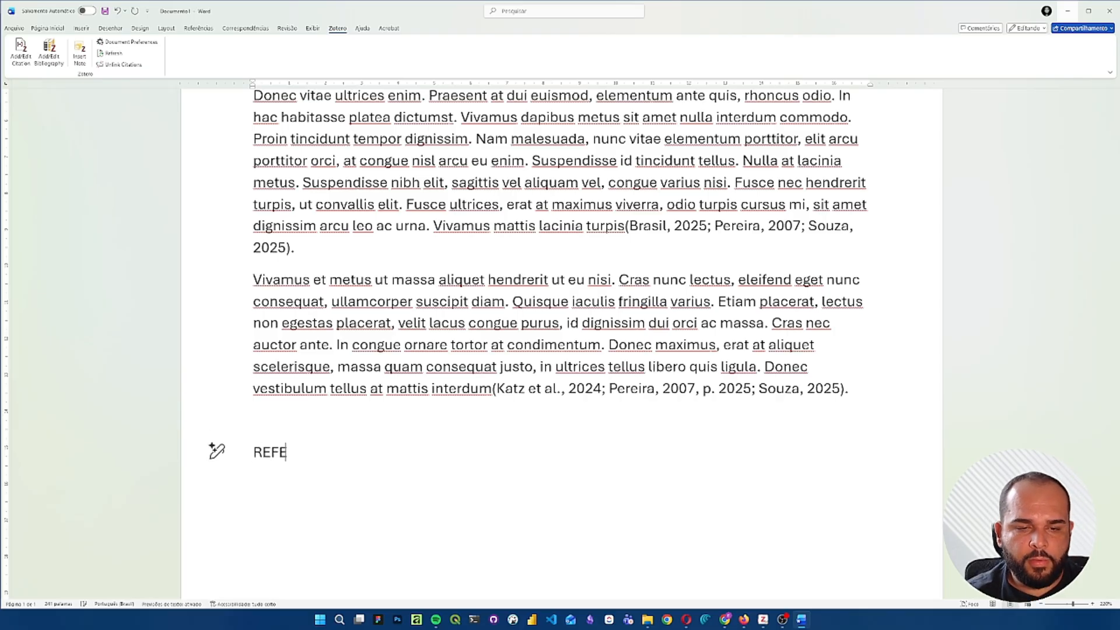
text(ÊNCIAS)
key(Return)
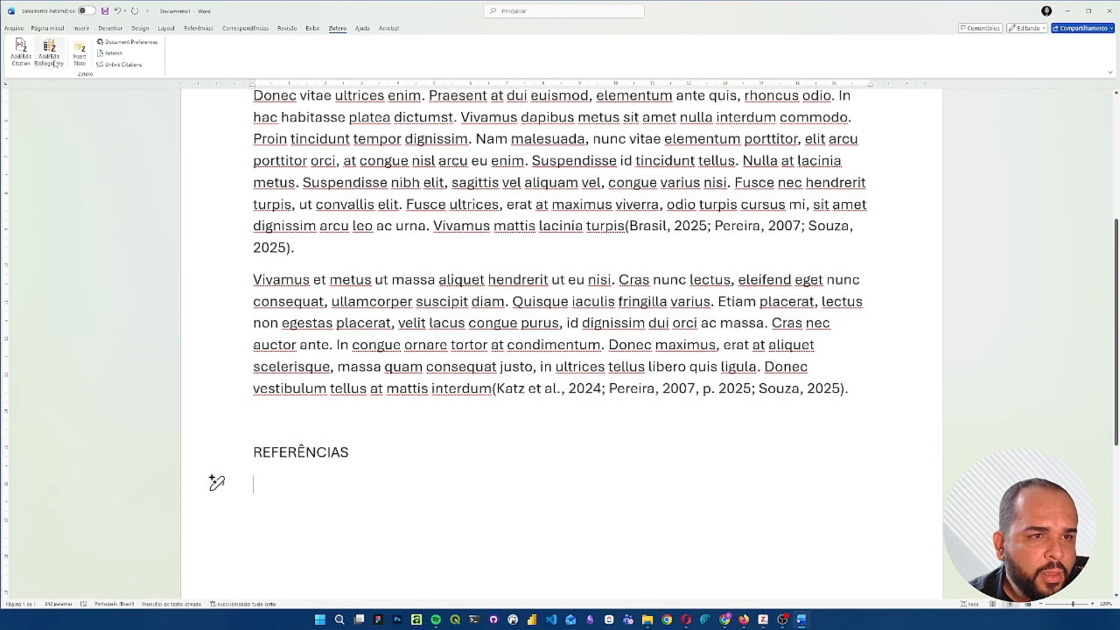
- Insert the Zotero bibliography below the REFERÊNCIAS heading and make the heading bold
click(54, 63)
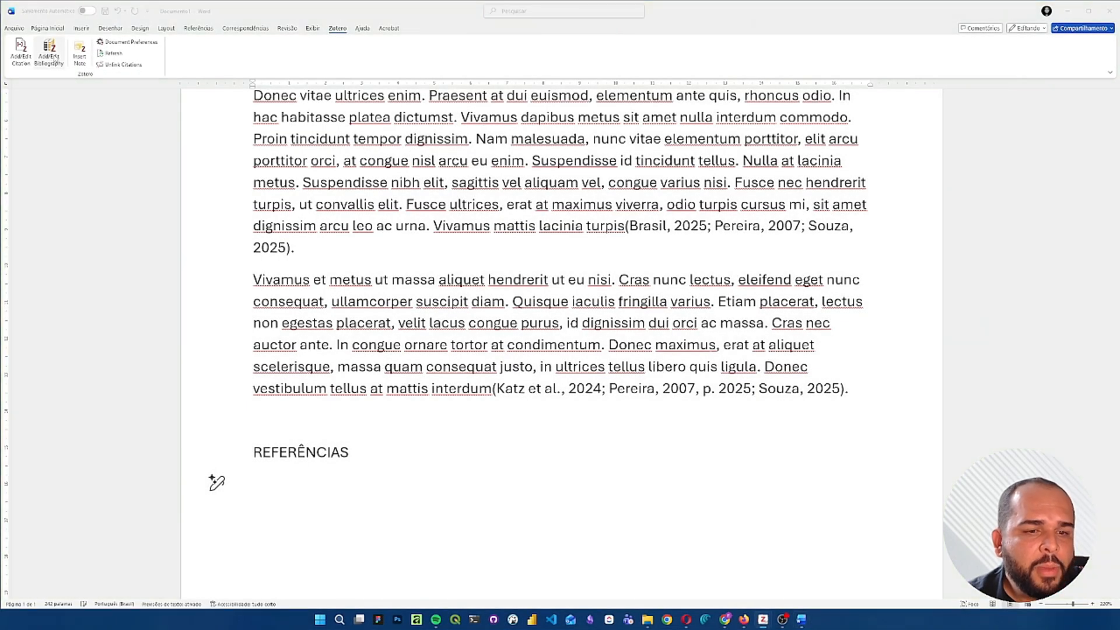
scroll(167, 123, down, 4)
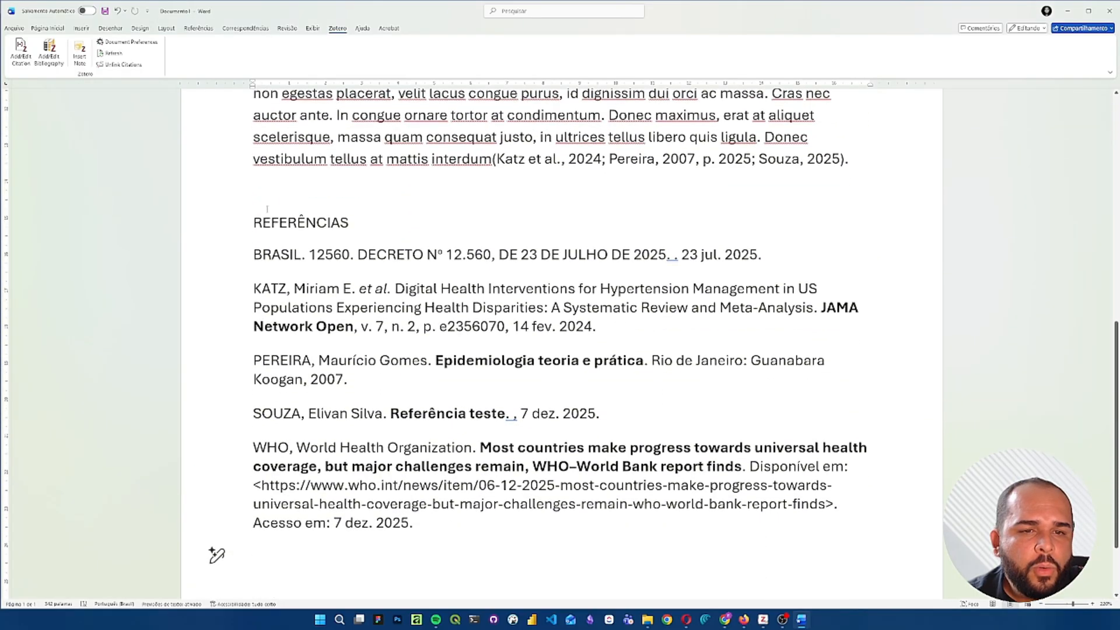
click(229, 227)
click(260, 207)
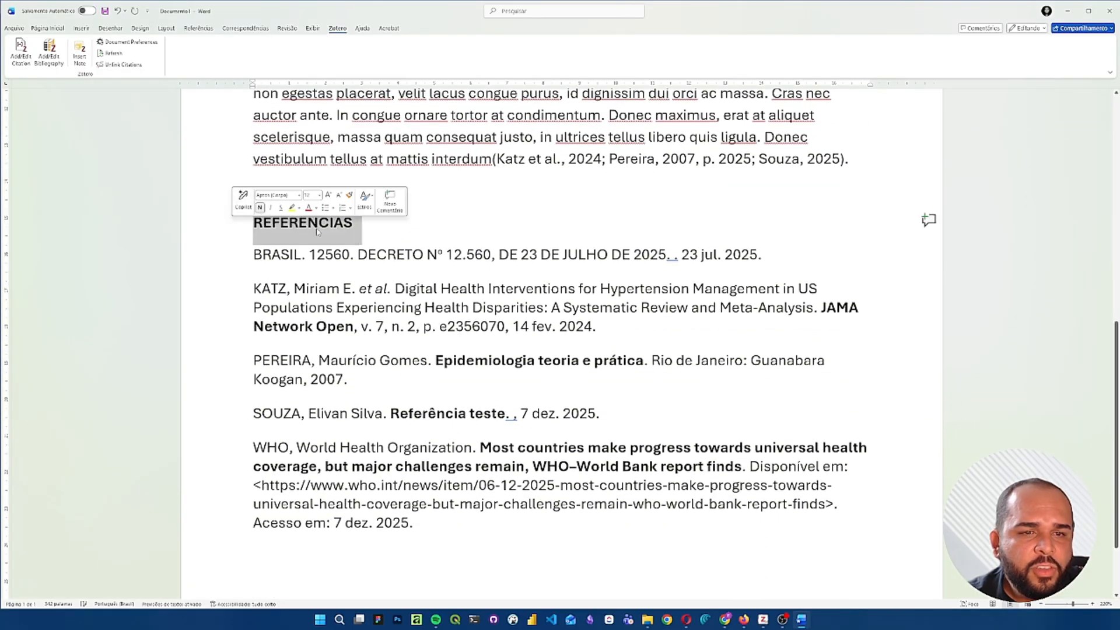
click(384, 239)
- Examine the generated reference list from the BRASIL entry to the WHO entry and compare it with the citations in the text
scroll(383, 240, down, 1)
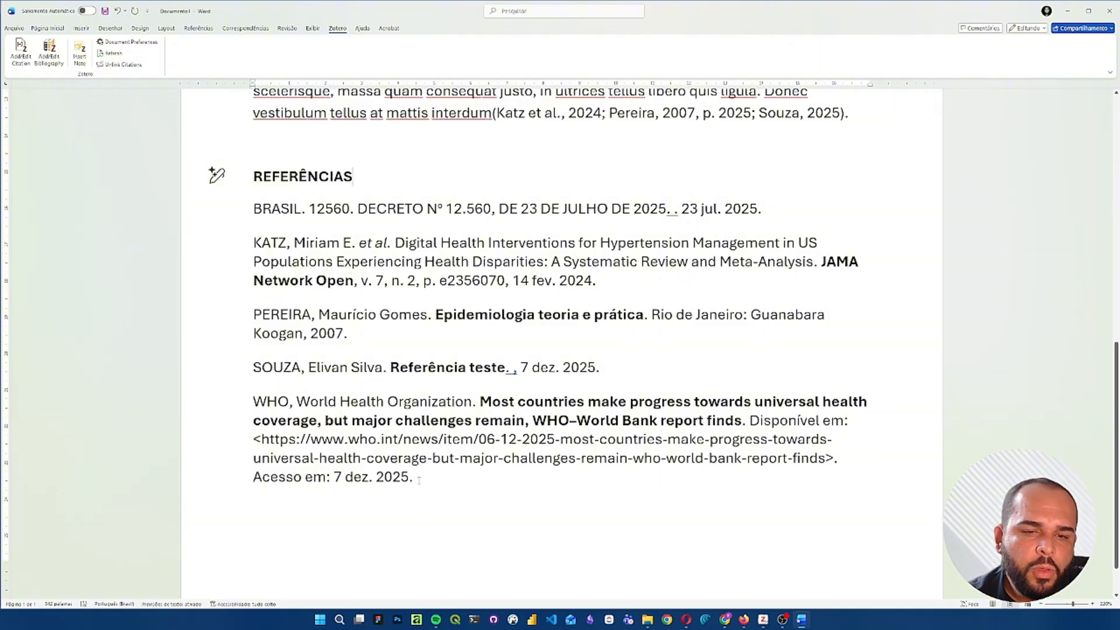
drag(418, 479, 249, 219)
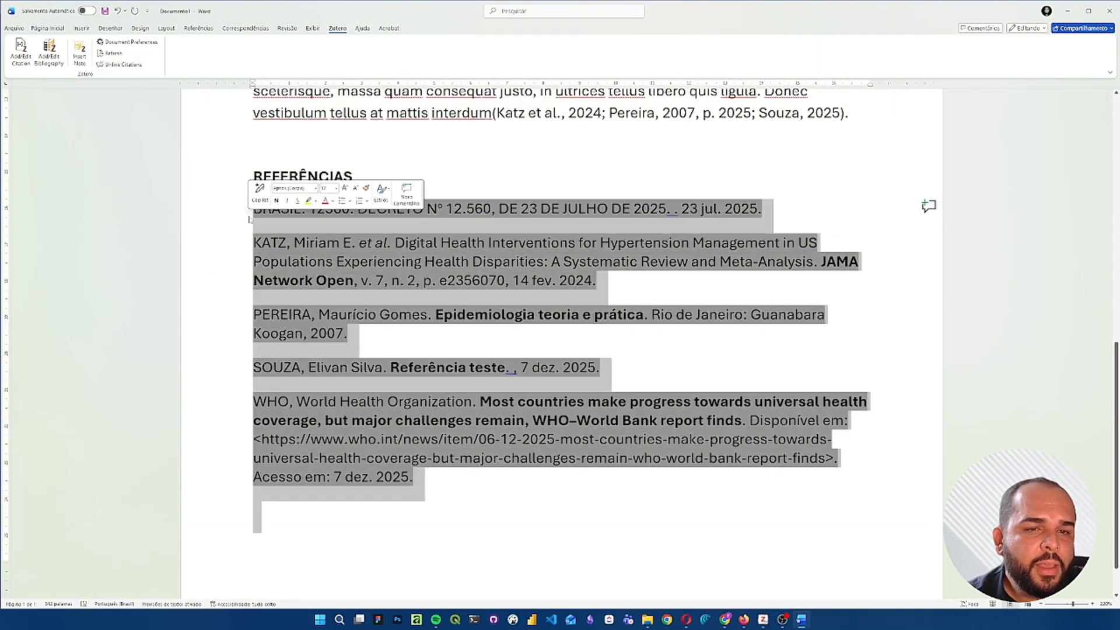
click(315, 242)
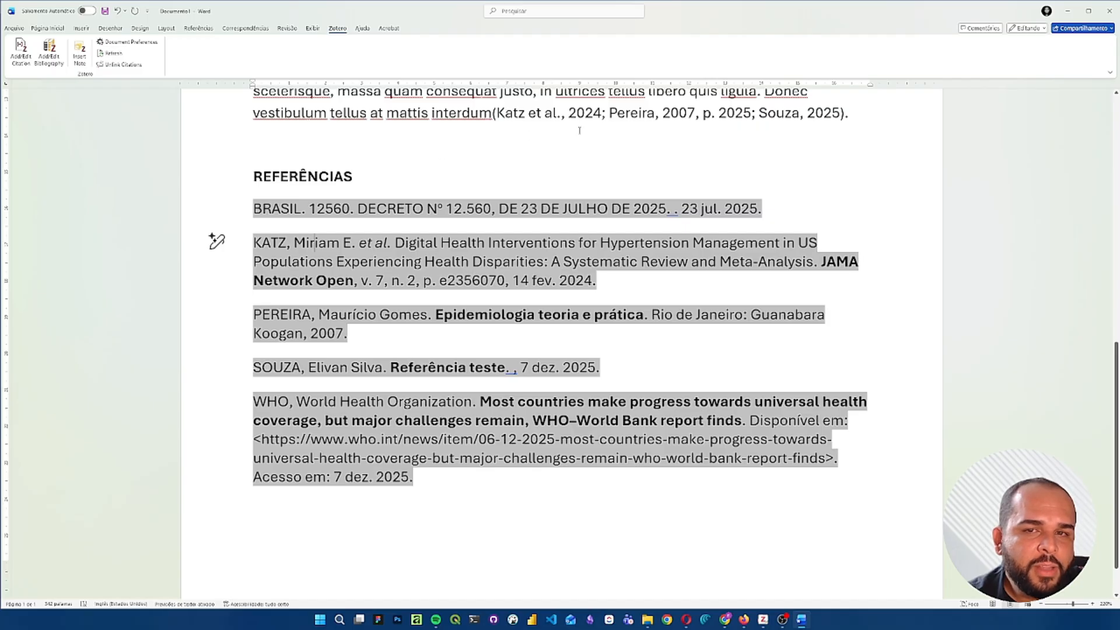
click(257, 209)
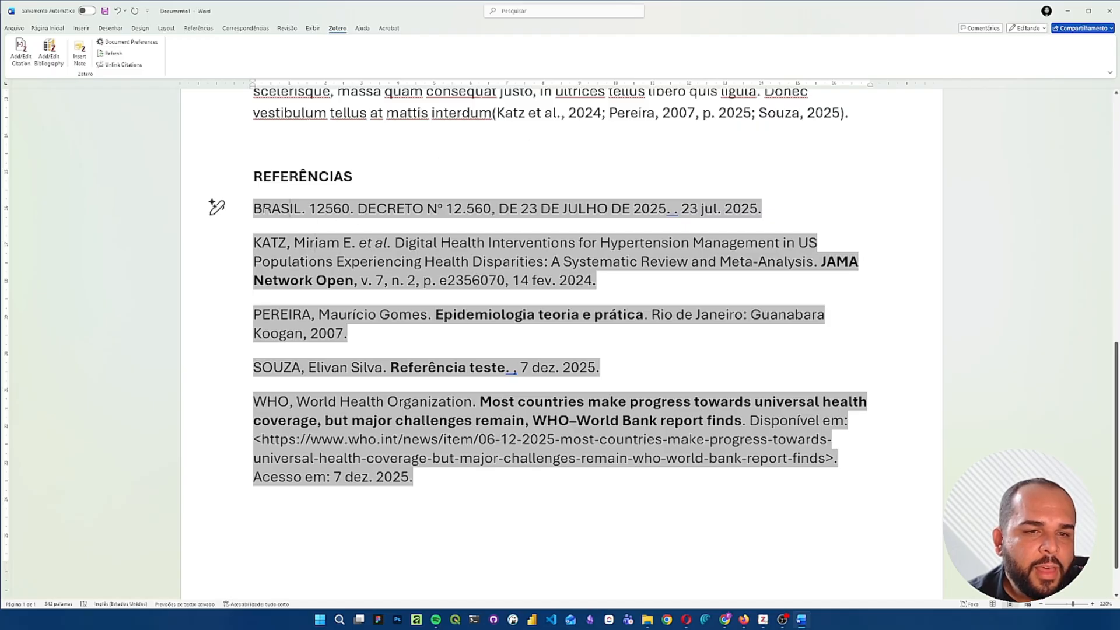
mouse_move(254, 209)
mouse_down()
mouse_move(429, 281)
mouse_move(474, 403)
mouse_move(464, 482)
mouse_up()
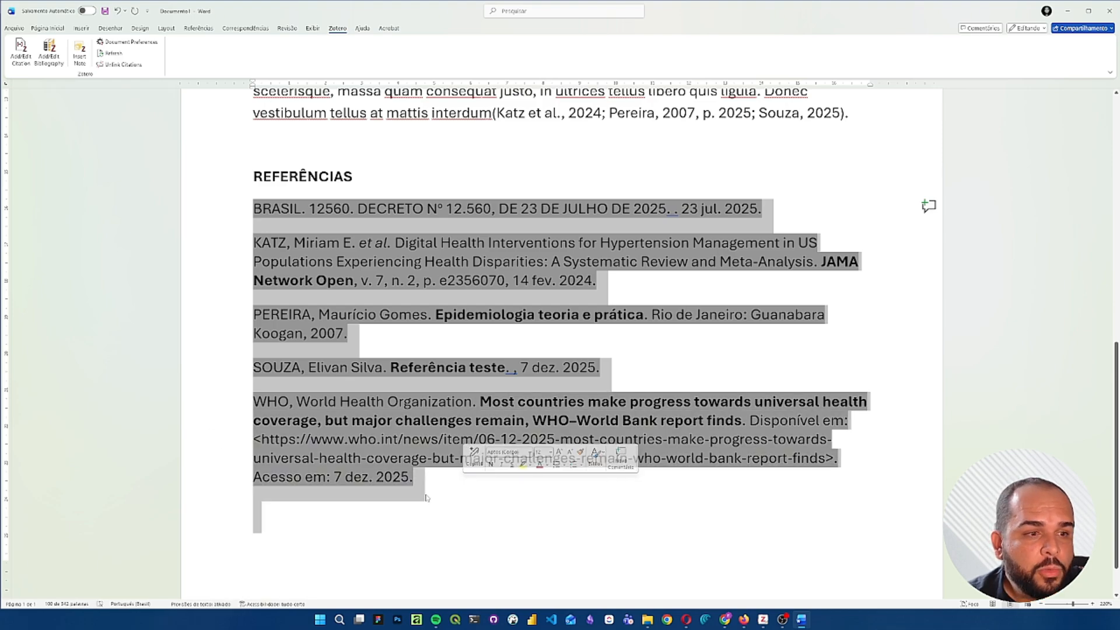
scroll(213, 501, up, 2)
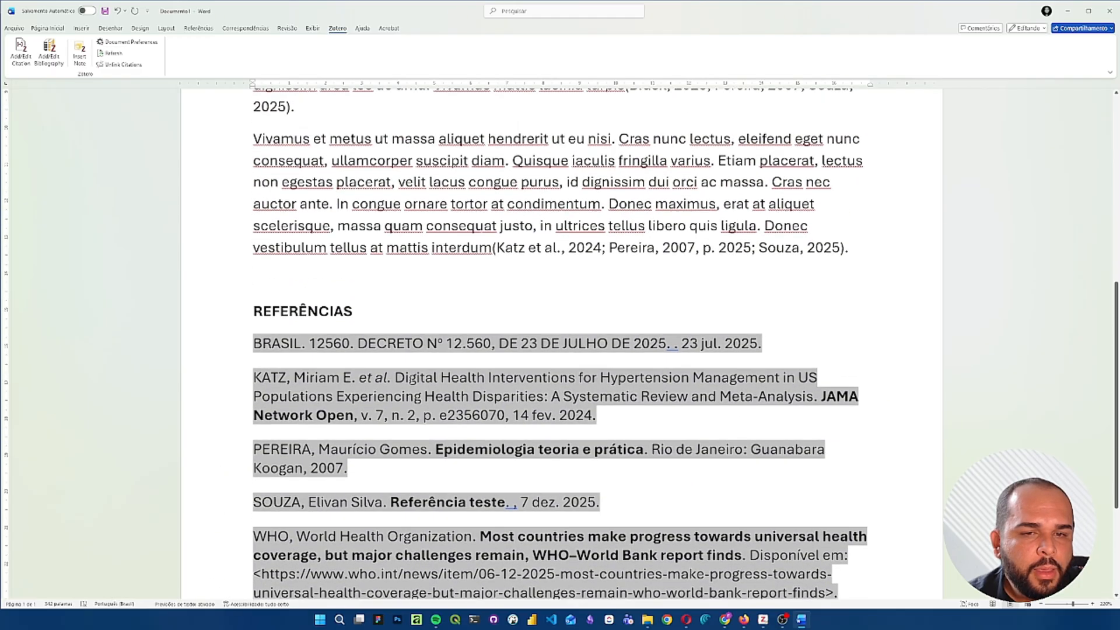
click(390, 295)
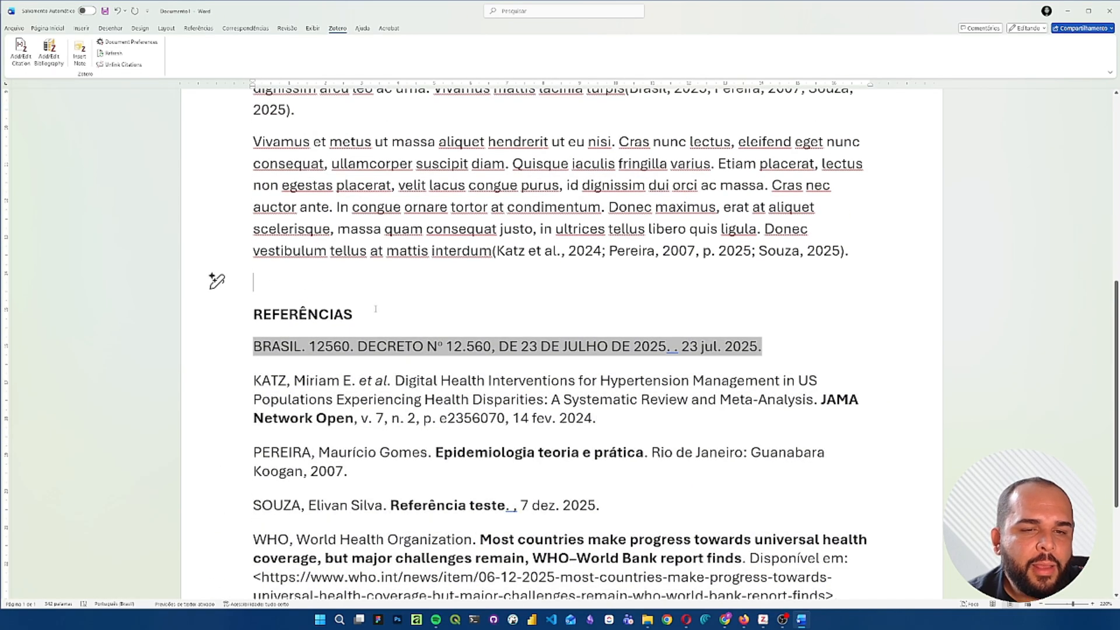
click(376, 278)
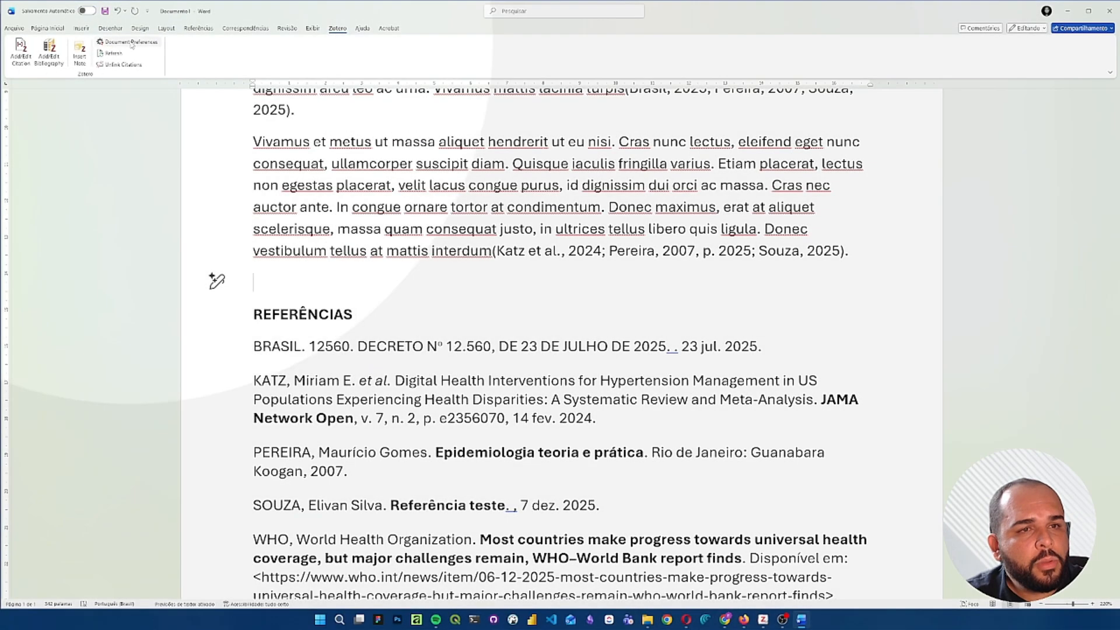
- Browse the citation styles in Zotero's document preferences and switch the document to the Nature style
click(132, 45)
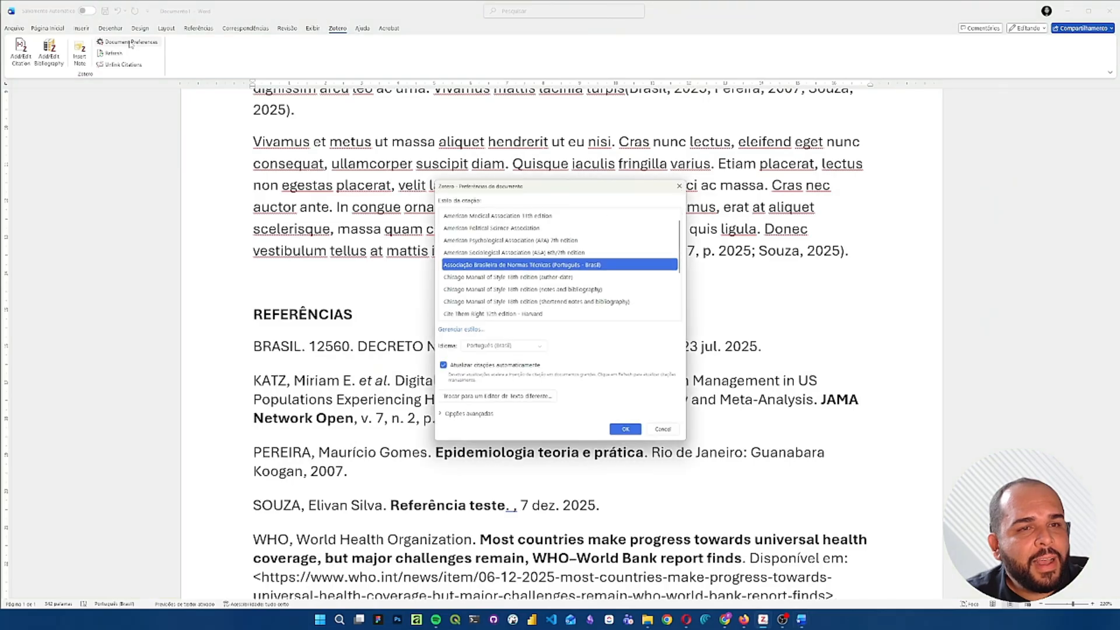
scroll(554, 252, up, 1)
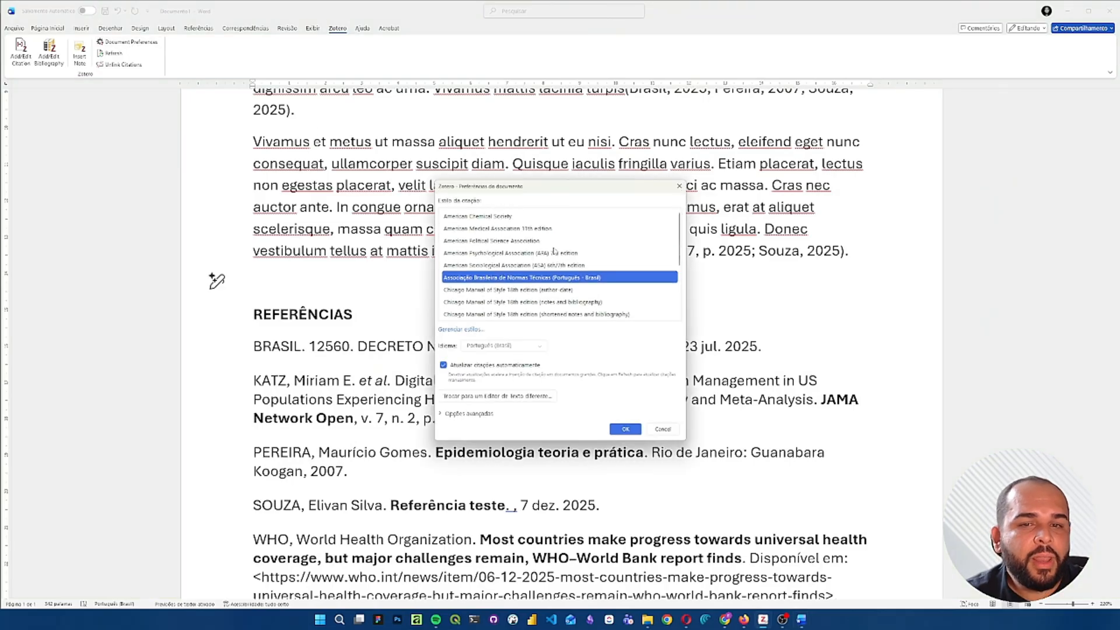
scroll(554, 252, down, 2)
scroll(554, 252, up, 2)
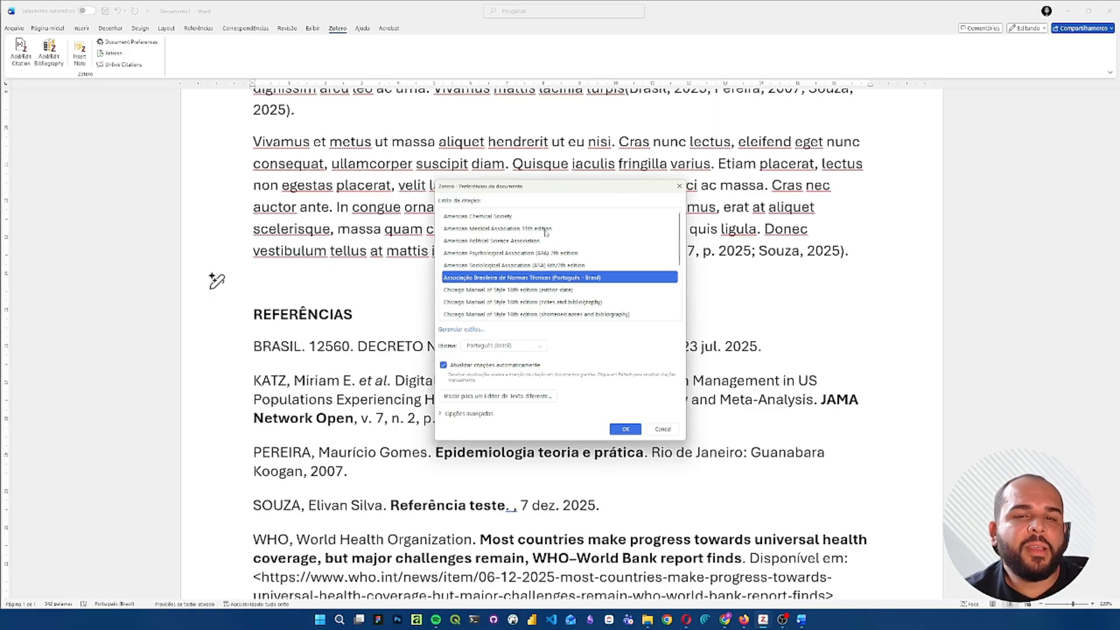
scroll(568, 261, down, 3)
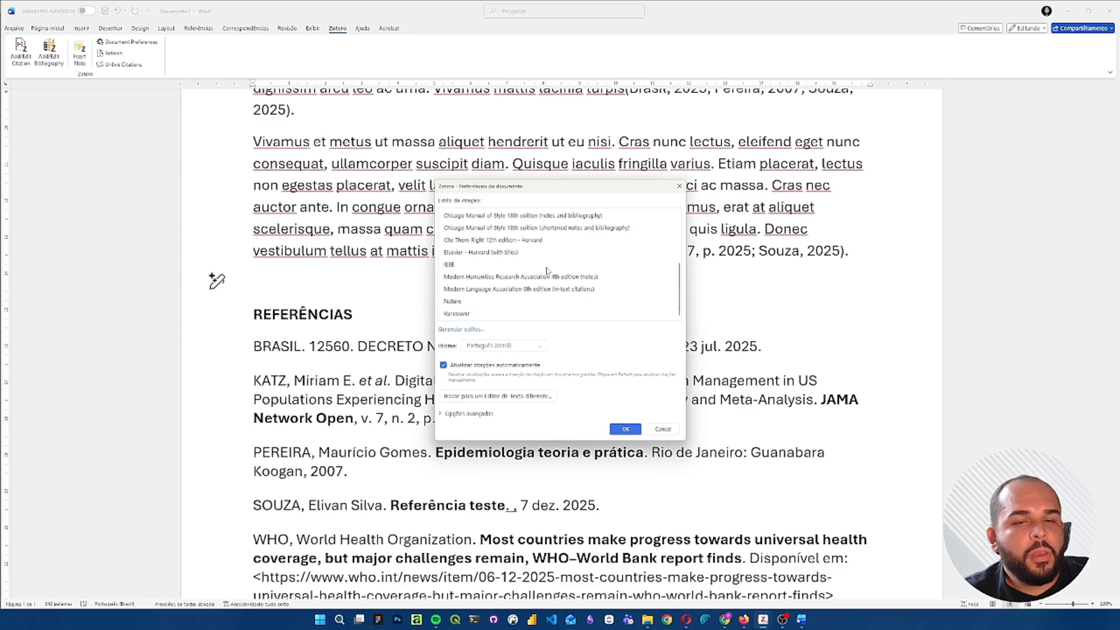
scroll(545, 266, up, 1)
scroll(545, 267, down, 1)
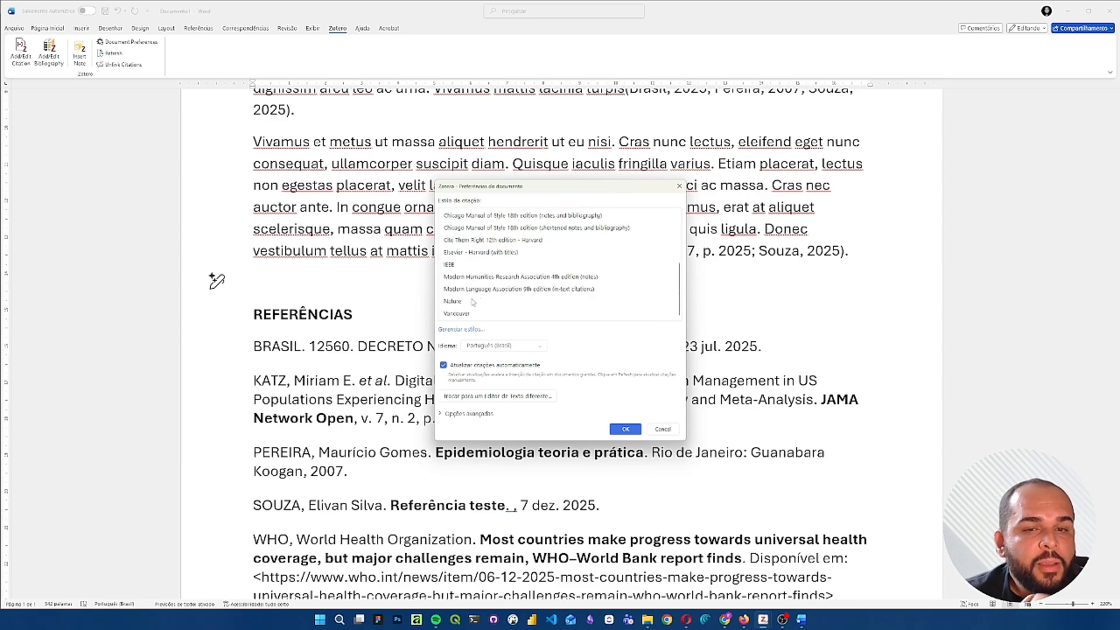
click(458, 303)
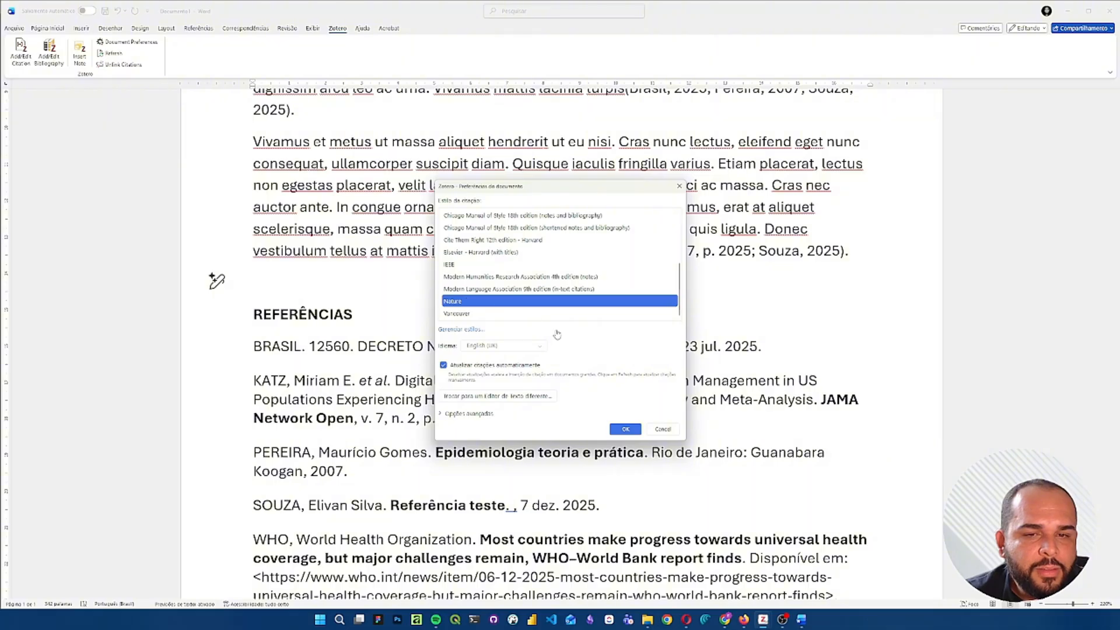
click(625, 429)
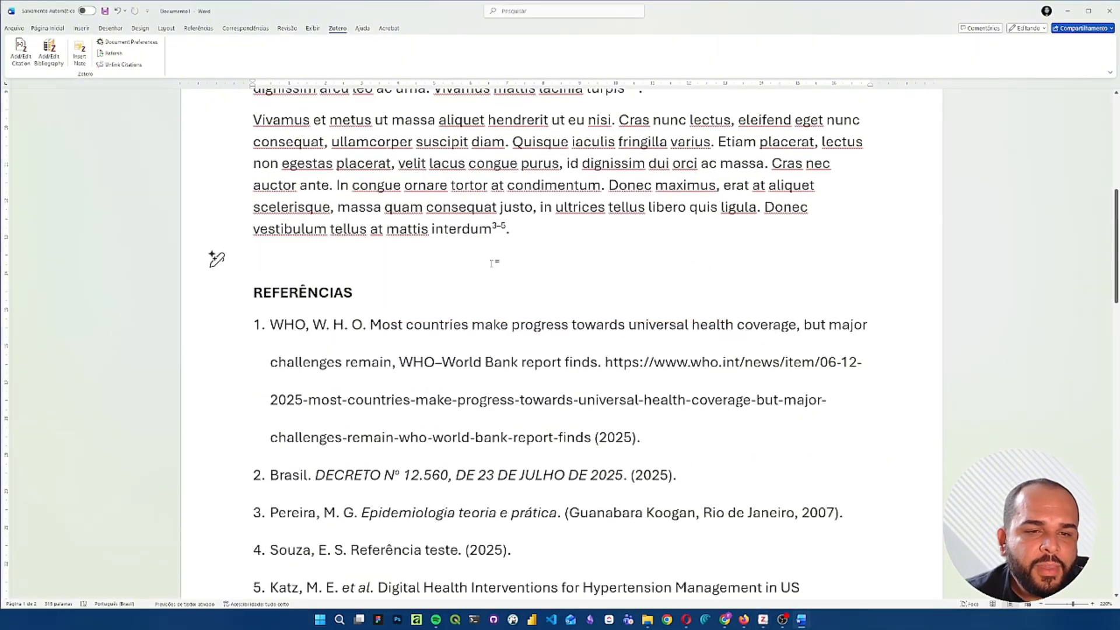
- Examine the superscript citations ending the second and third paragraphs and compare them with the numbered Nature-style reference list
scroll(497, 270, up, 4)
scroll(492, 263, up, 2)
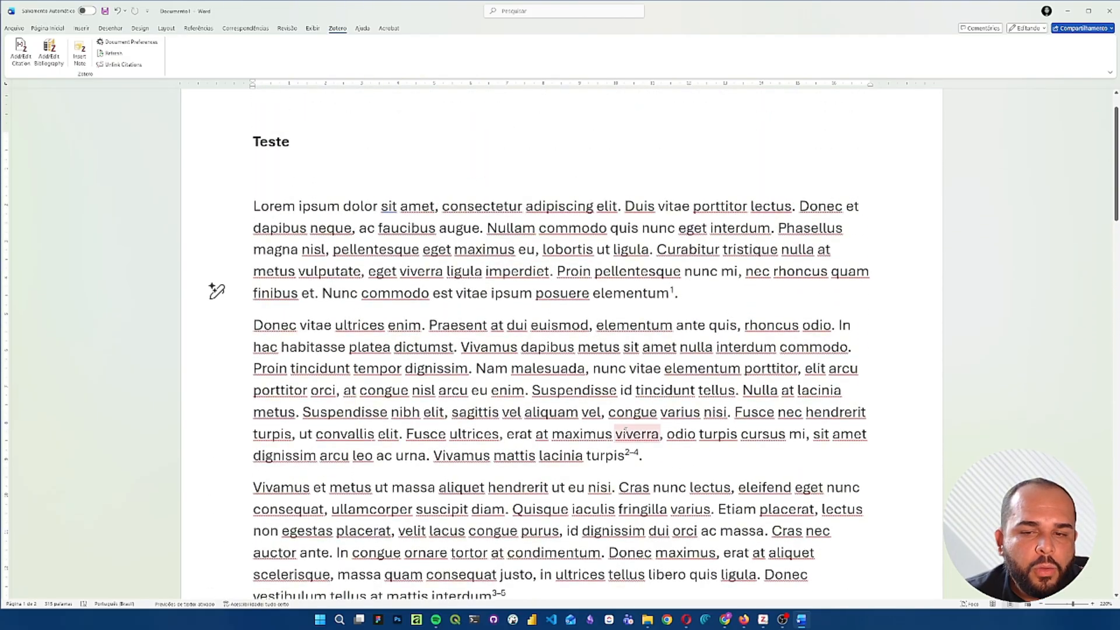
click(633, 452)
scroll(653, 411, down, 3)
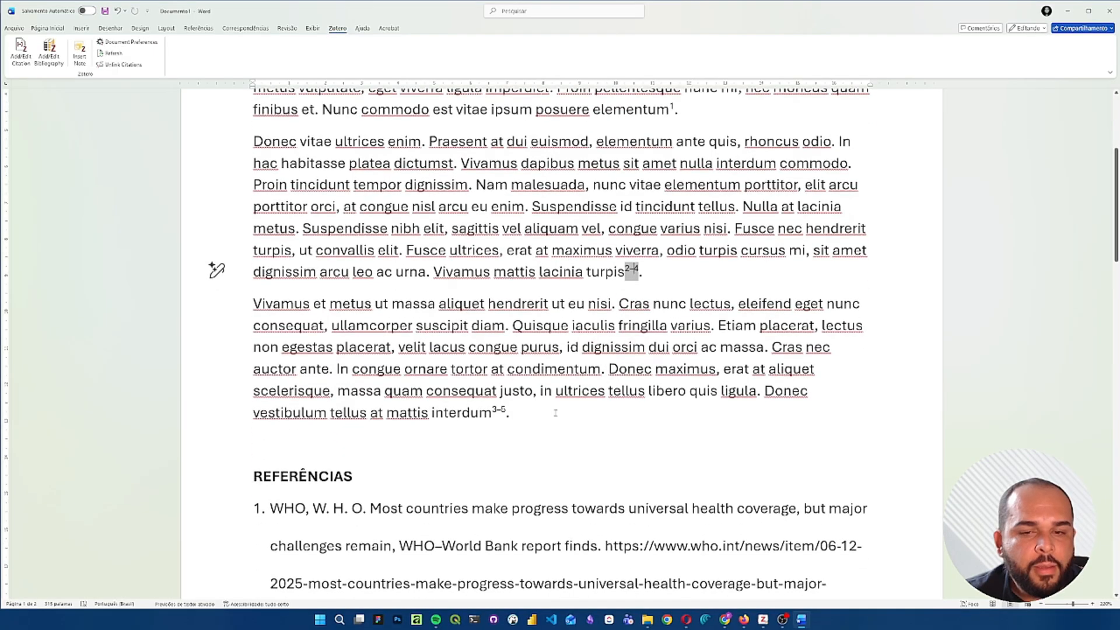
click(496, 412)
scroll(549, 283, down, 3)
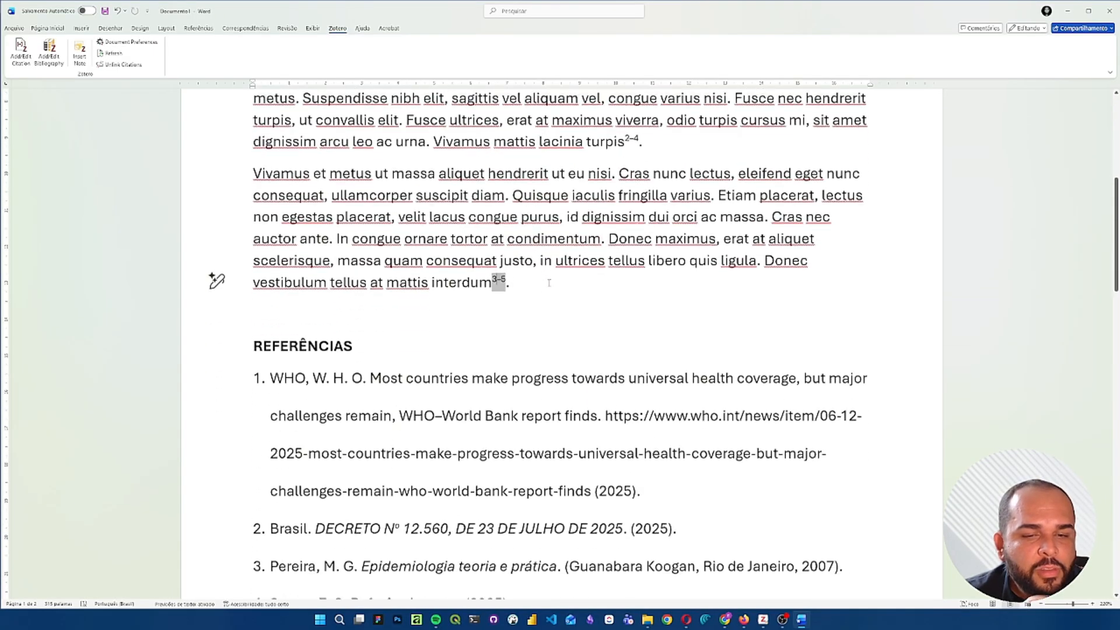
scroll(549, 283, down, 5)
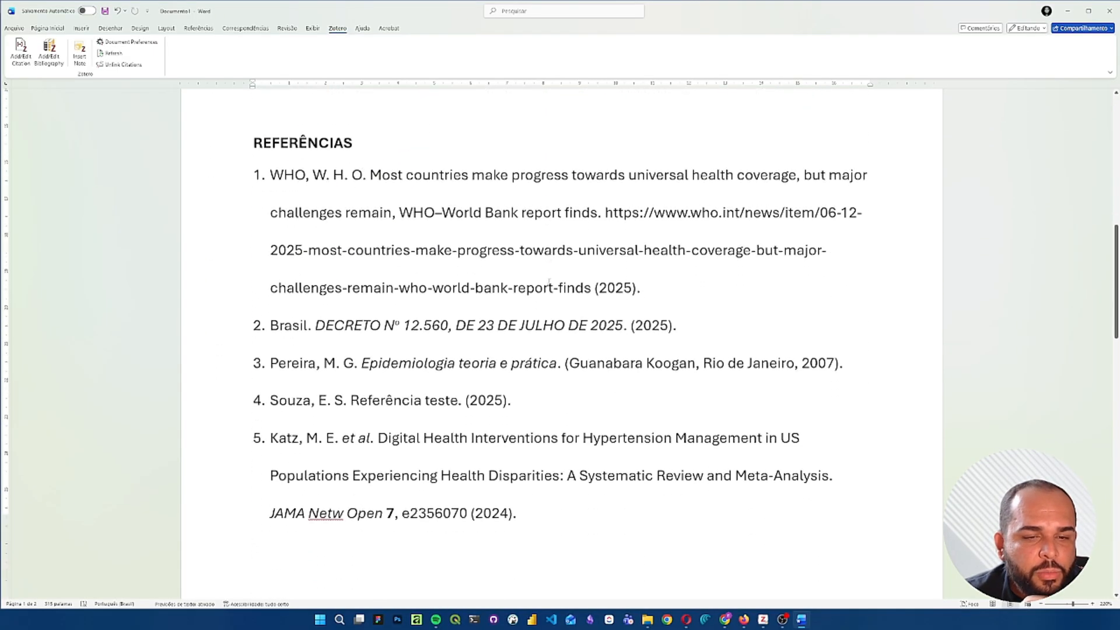
scroll(216, 297, up, 12)
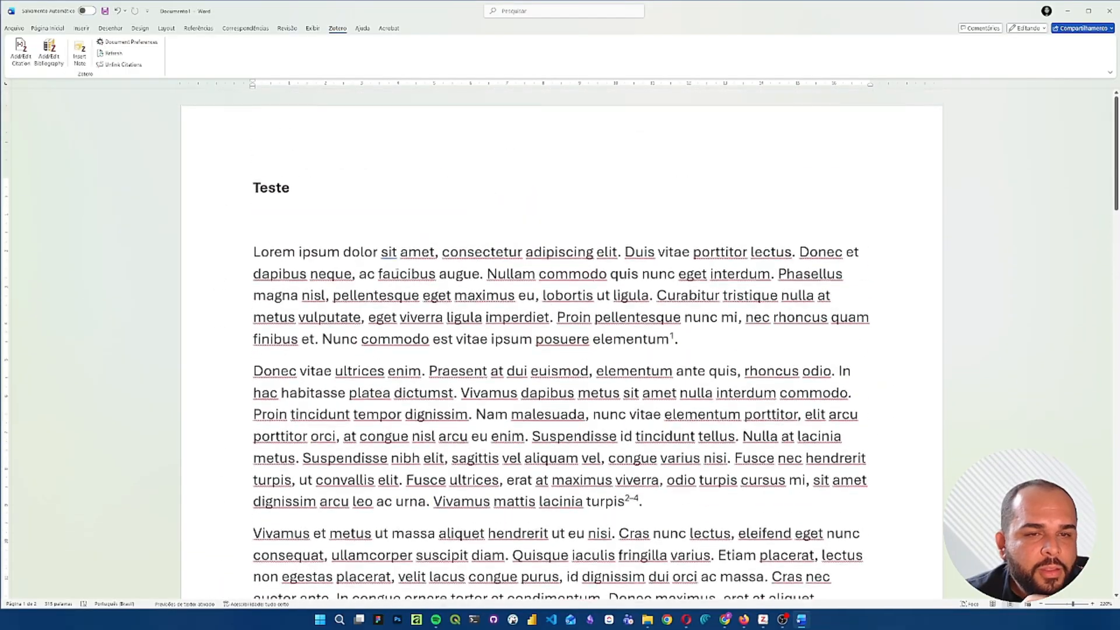
- Switch the document's Zotero citation style to American Medical Association 11th edition
click(130, 41)
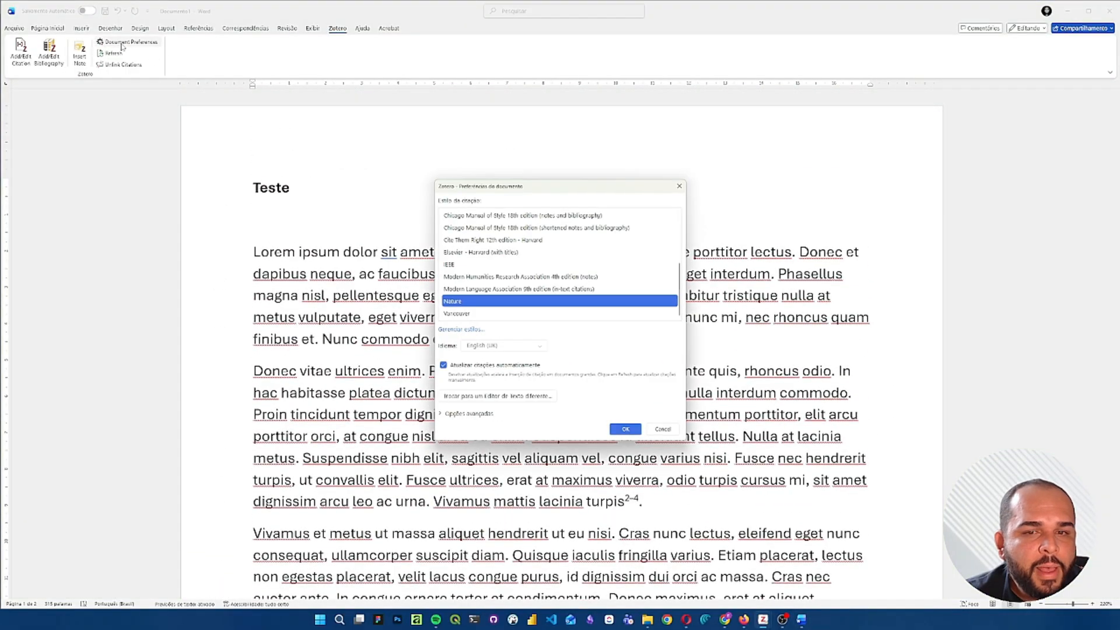
scroll(499, 248, up, 3)
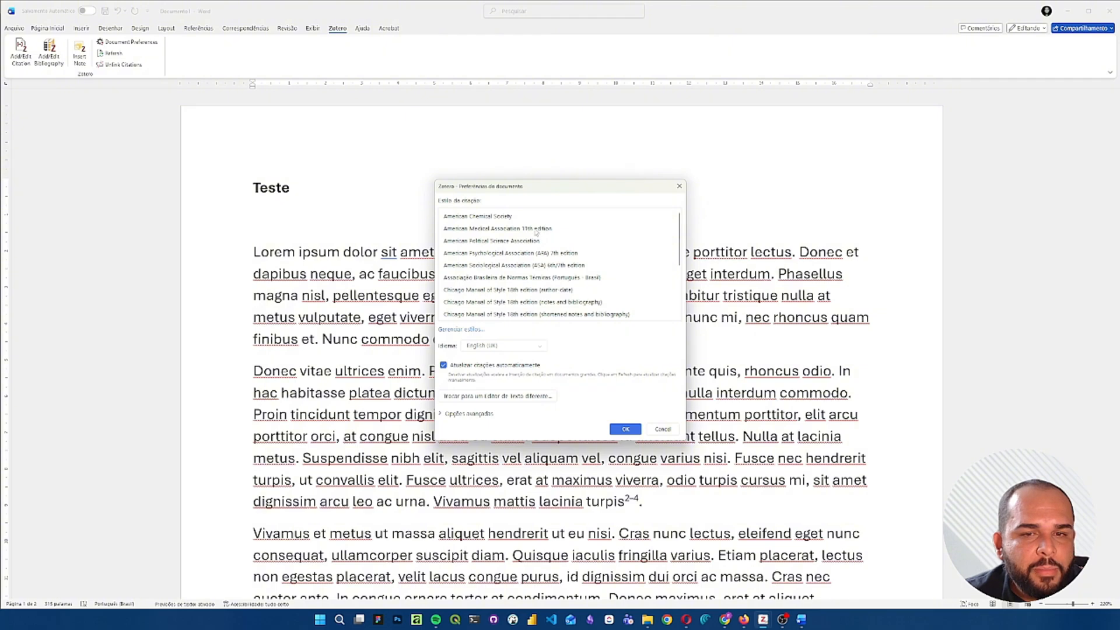
click(487, 229)
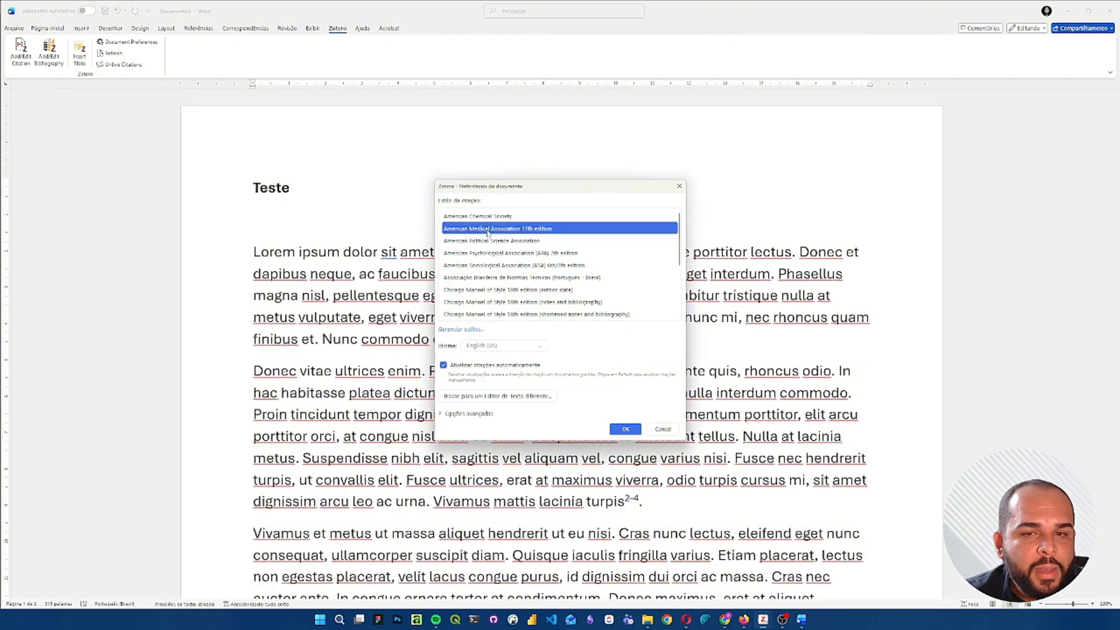
click(627, 428)
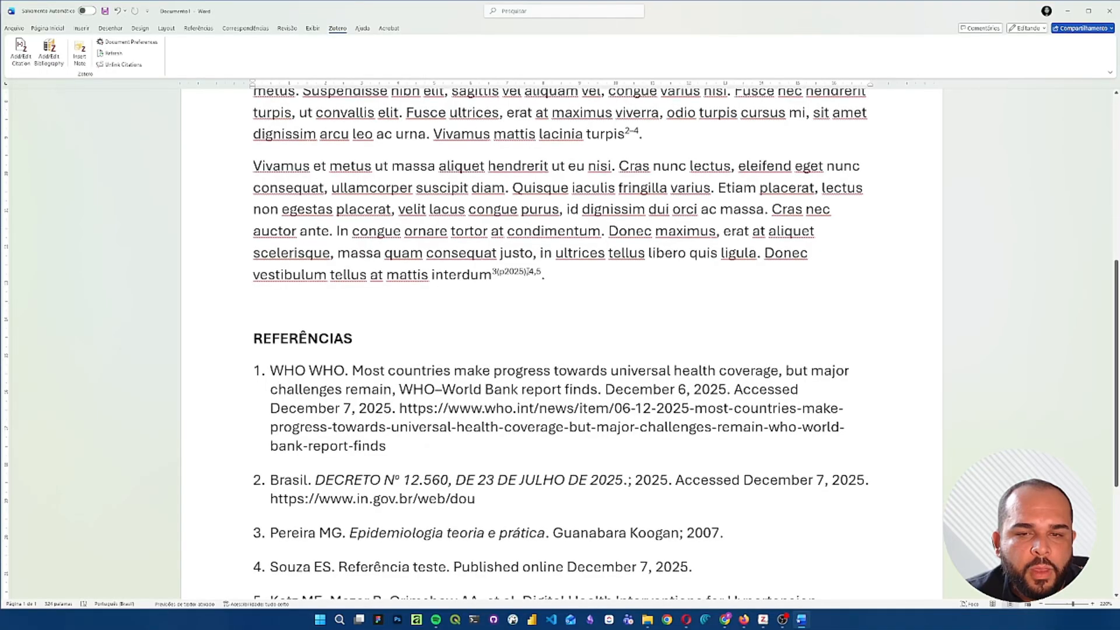
- Examine the American Medical Association reference list under REFERÊNCIAS, from the WHO entry to the JAMA Netw Open article
scroll(426, 345, down, 3)
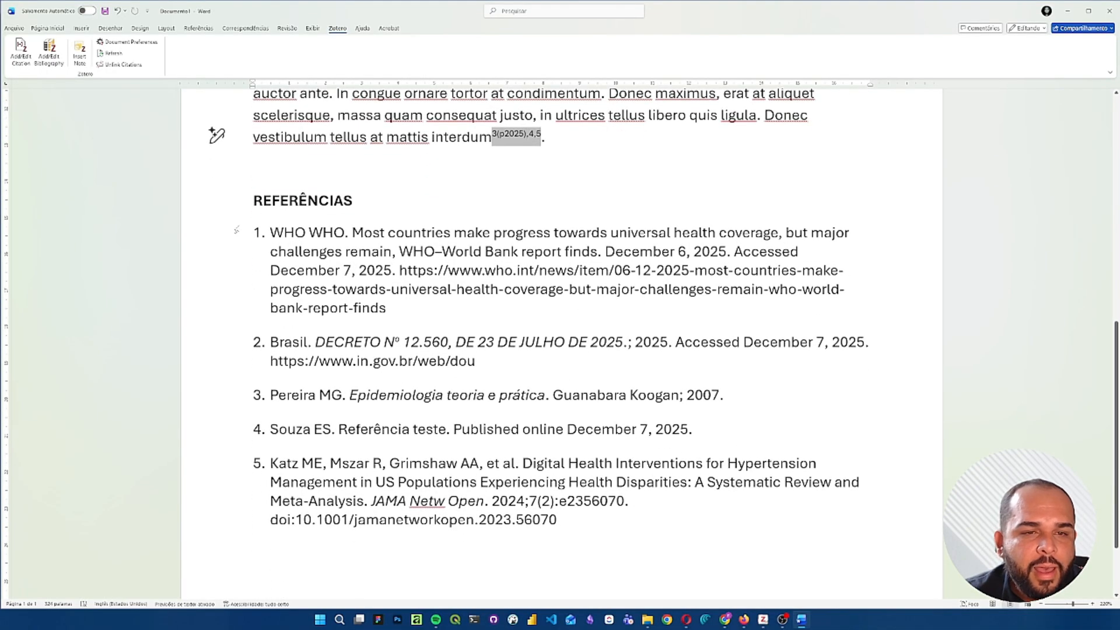
drag(236, 230, 584, 546)
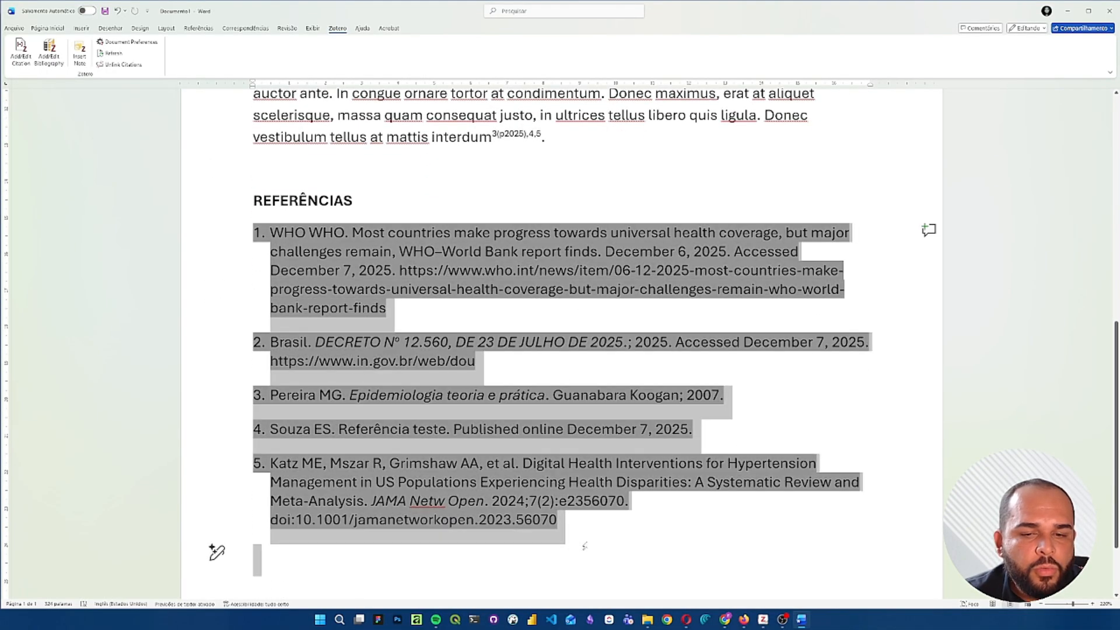
click(587, 521)
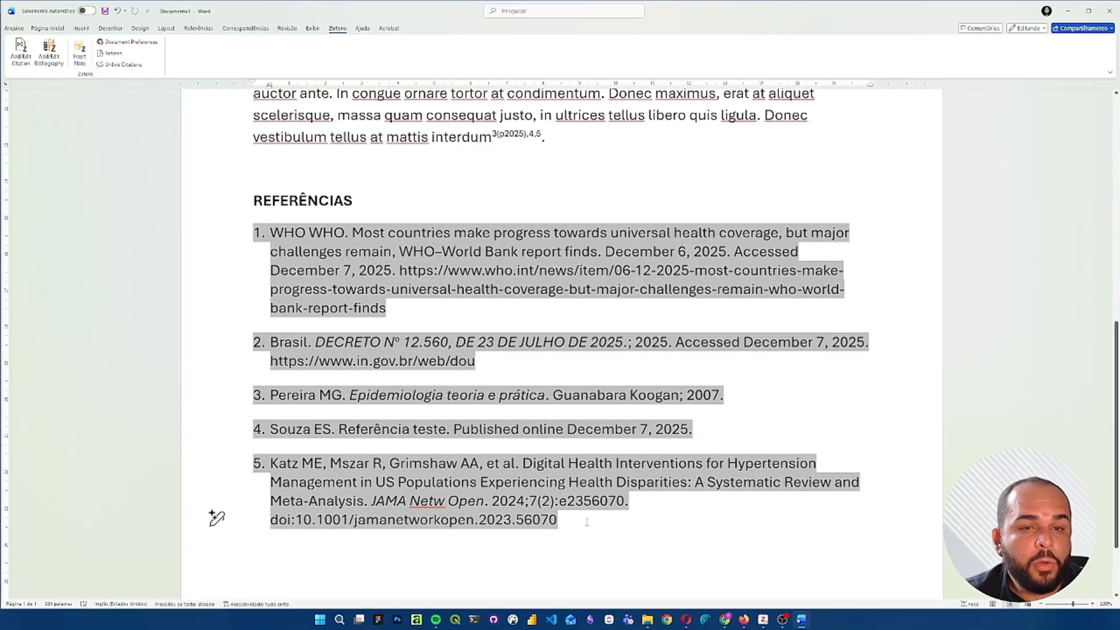
click(503, 251)
click(381, 232)
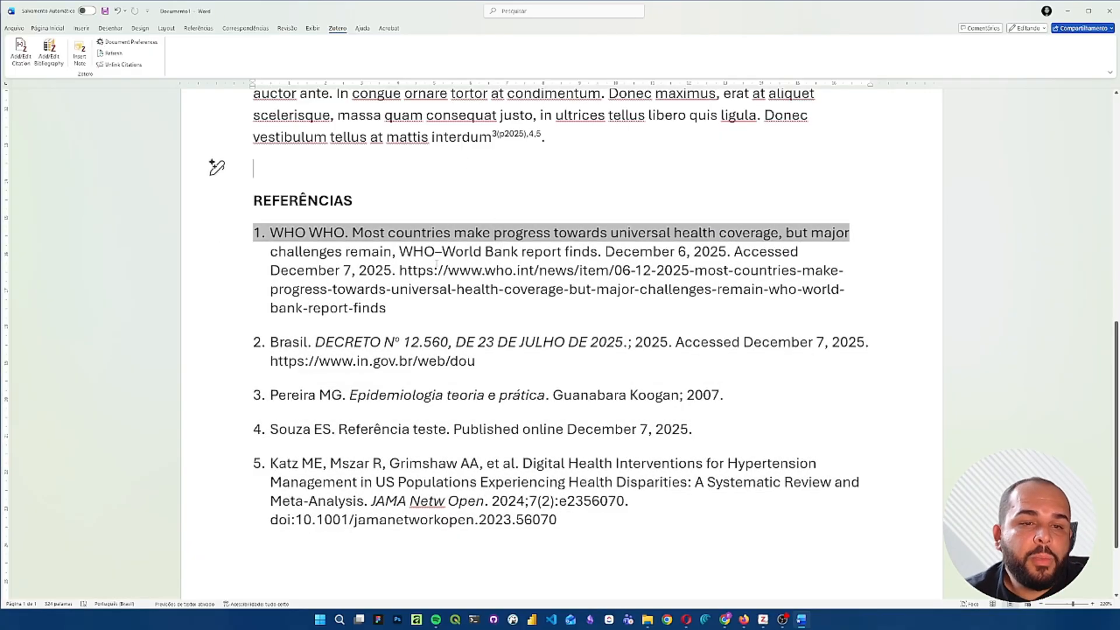
click(406, 183)
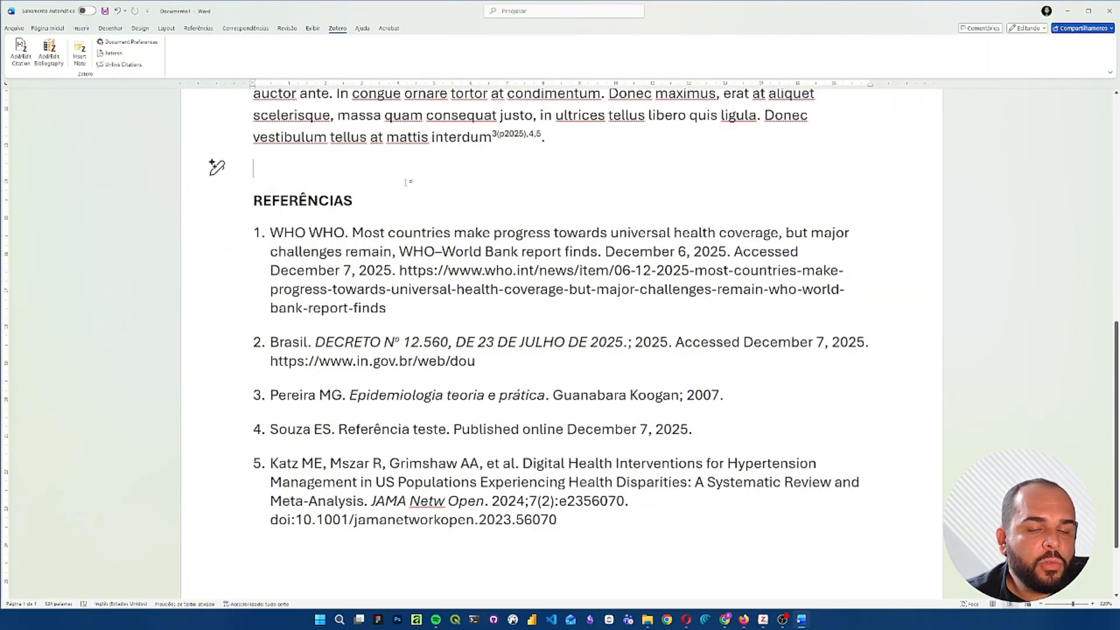
scroll(406, 182, up, 1)
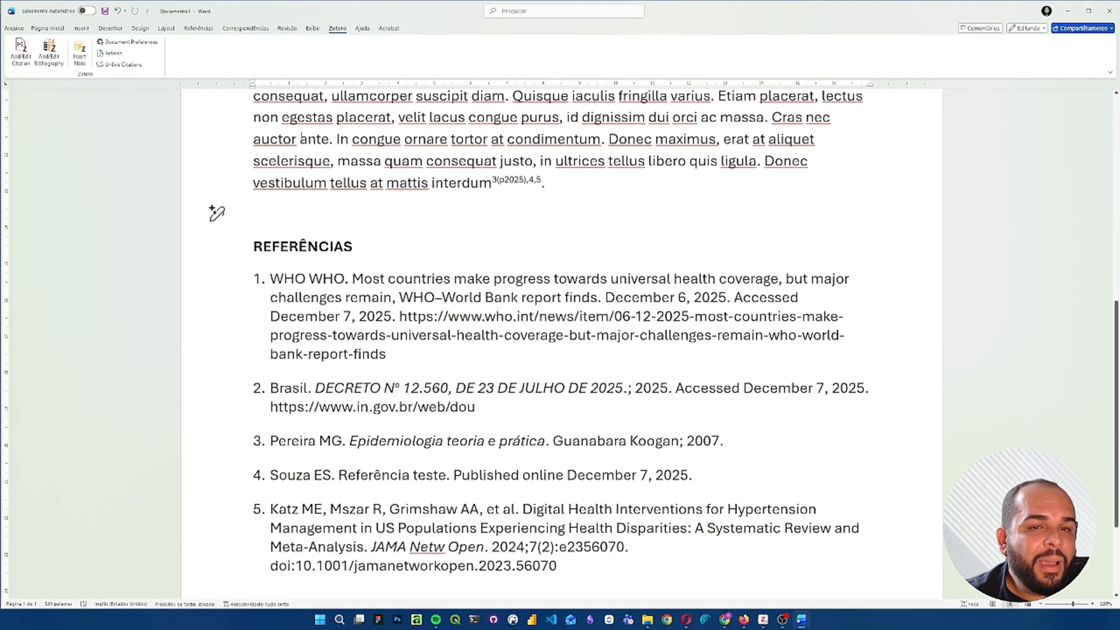
scroll(544, 233, up, 1)
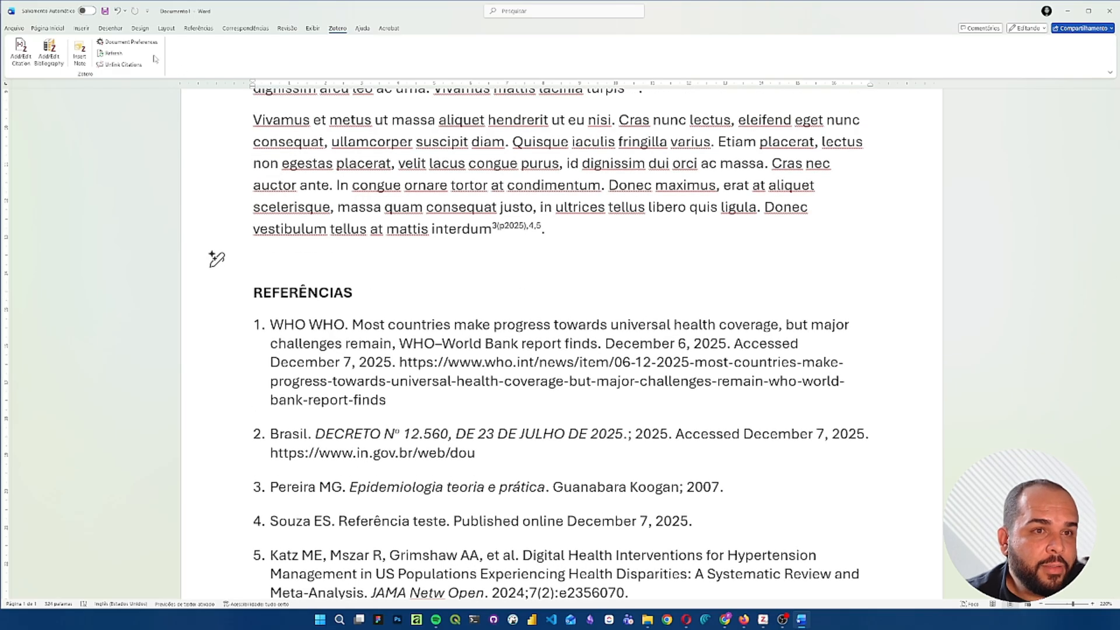
- Switch the document's Zotero citation style to Associação Brasileira de Normas Técnicas (Português - Brasil)
click(128, 46)
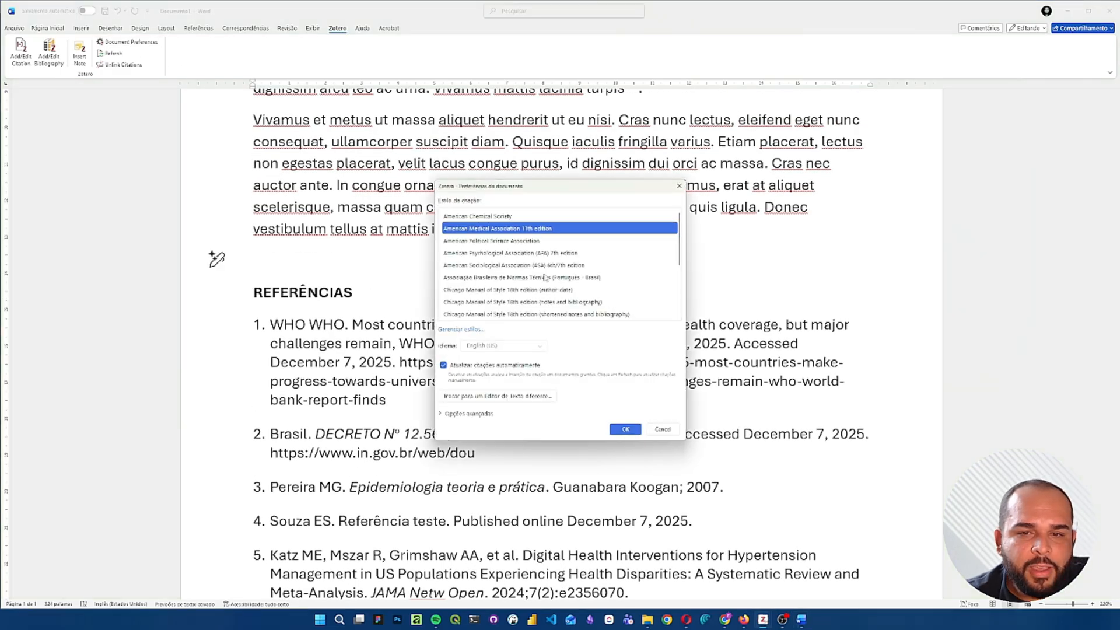
click(590, 278)
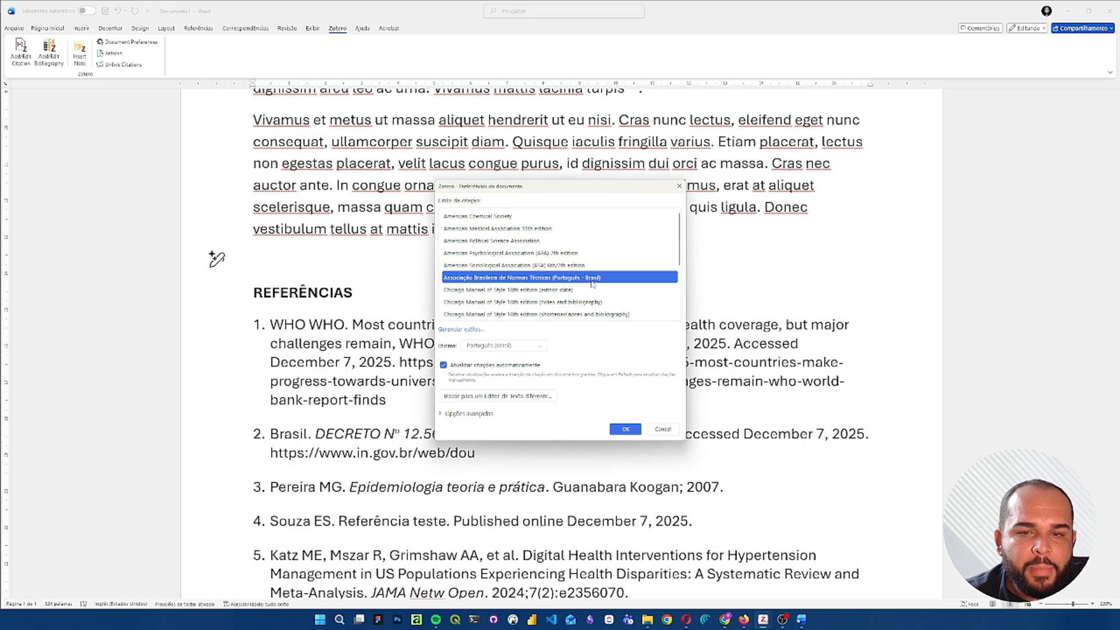
click(625, 429)
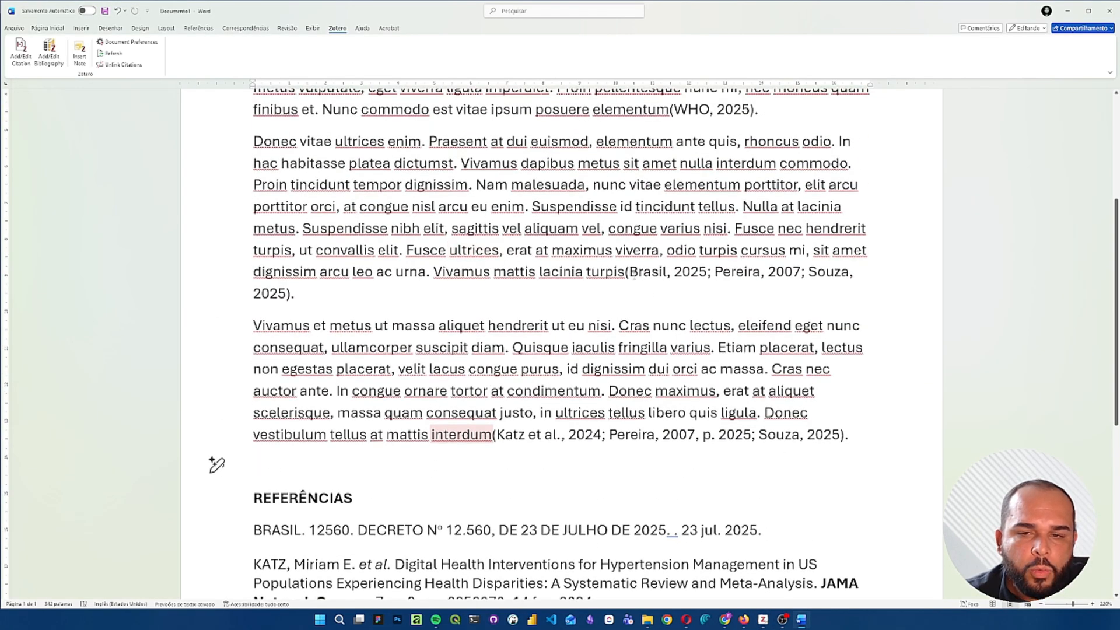
- Review the author-date citations in the second and third paragraphs and the bold titles in the ABNT reference list
drag(629, 271, 666, 271)
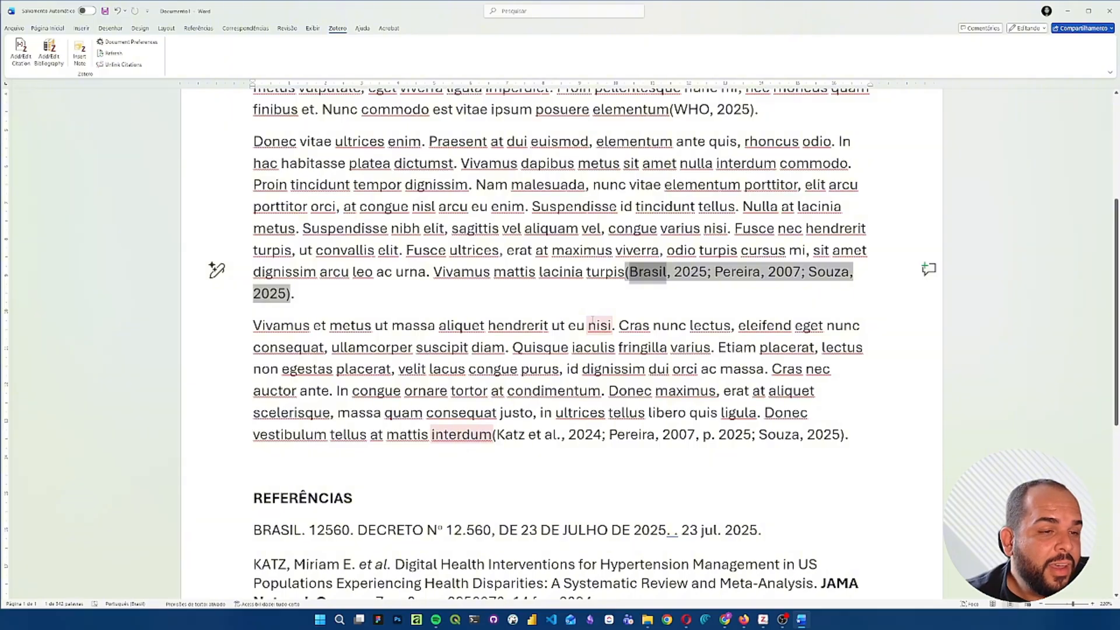
scroll(592, 321, down, 3)
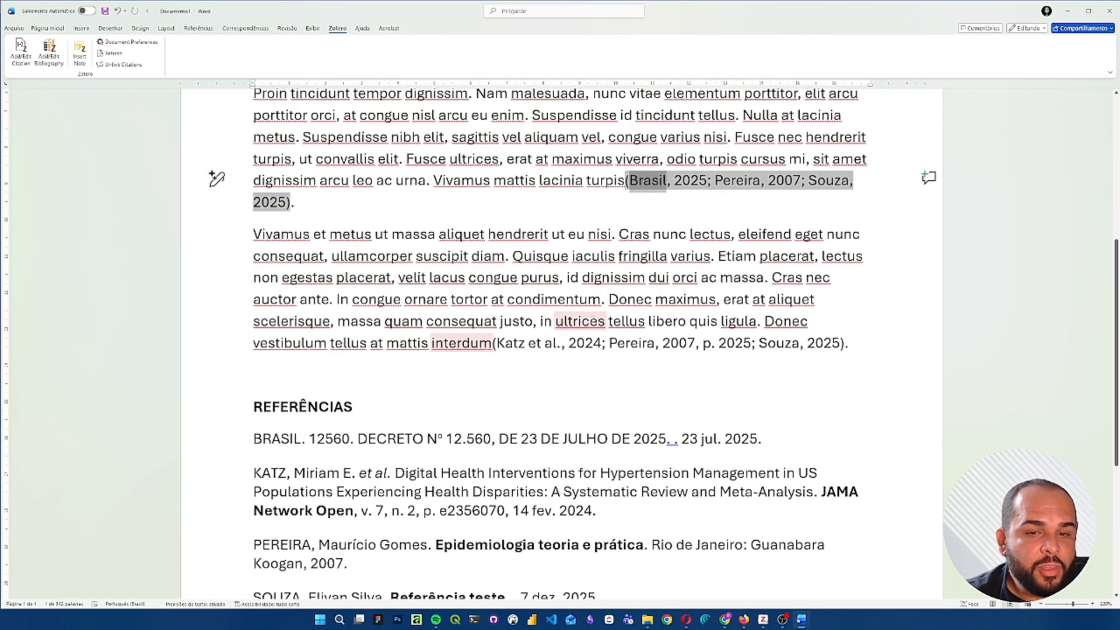
click(524, 343)
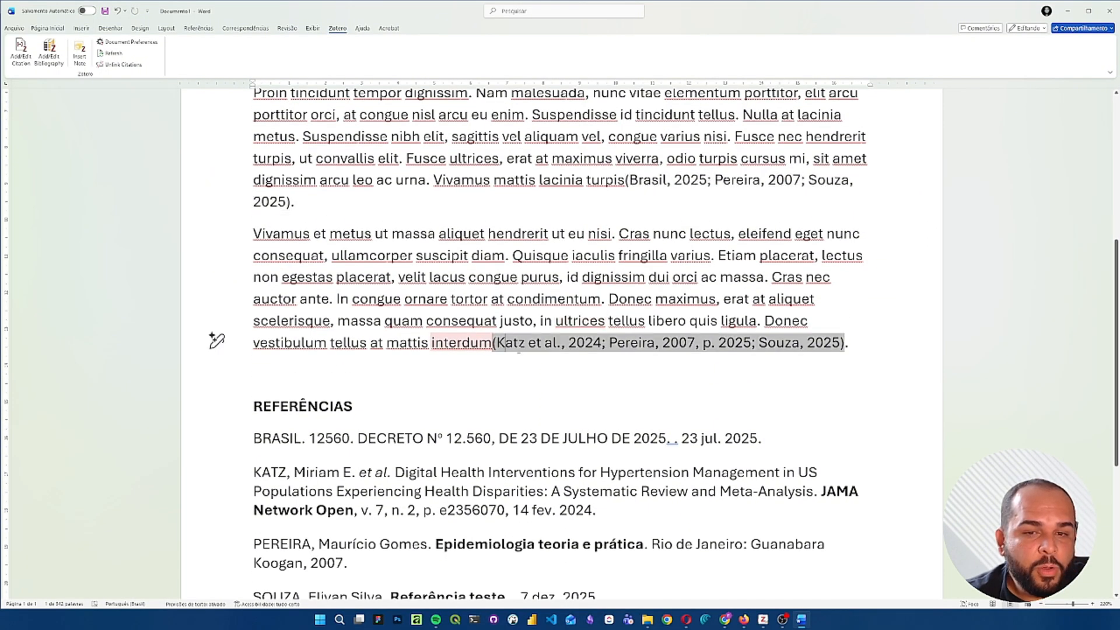
click(574, 368)
scroll(541, 359, down, 3)
scroll(542, 360, down, 3)
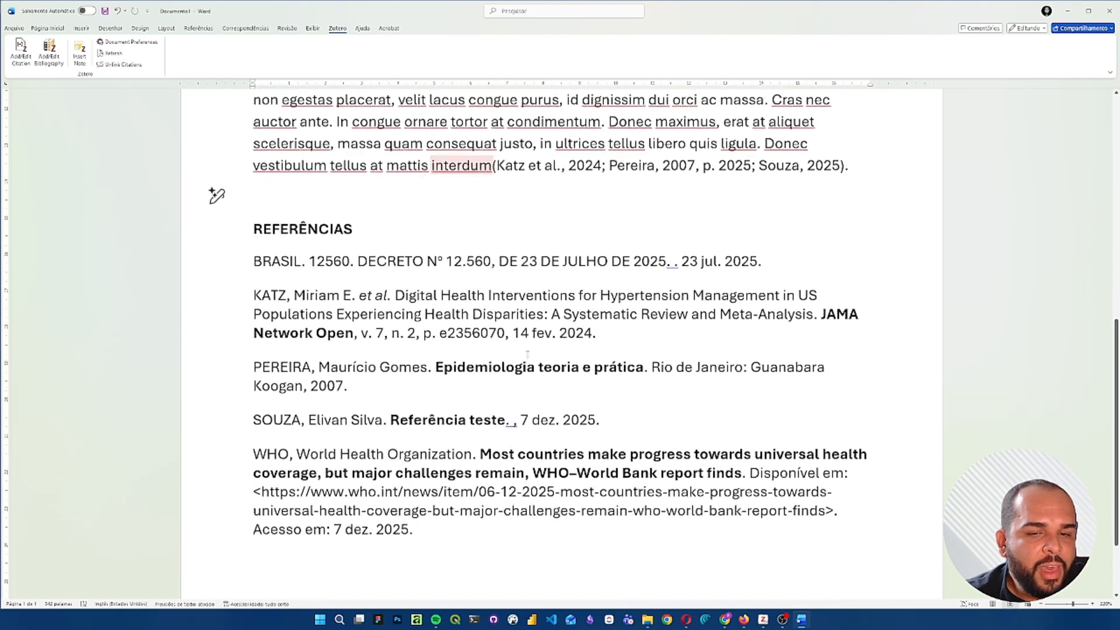
drag(435, 360, 644, 360)
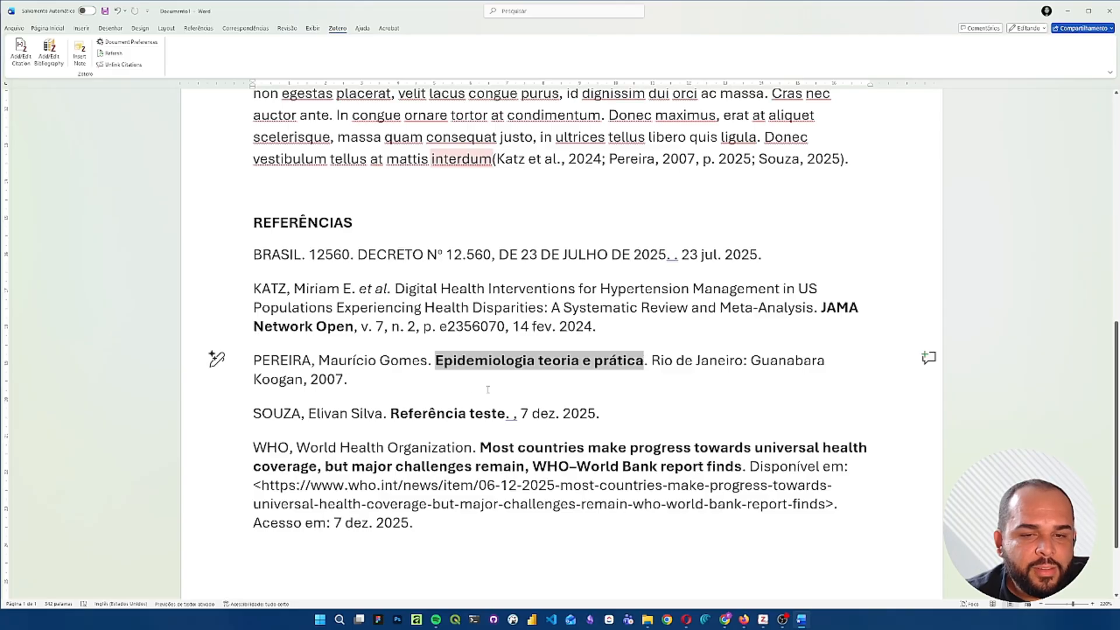
drag(398, 413, 508, 409)
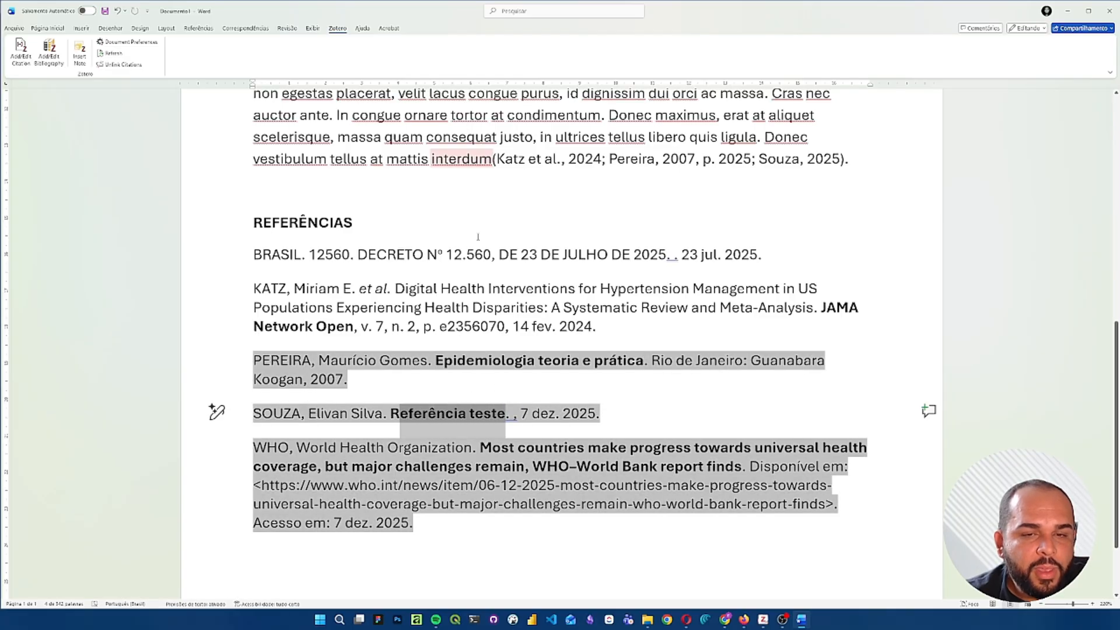
click(456, 222)
scroll(425, 189, up, 9)
click(419, 194)
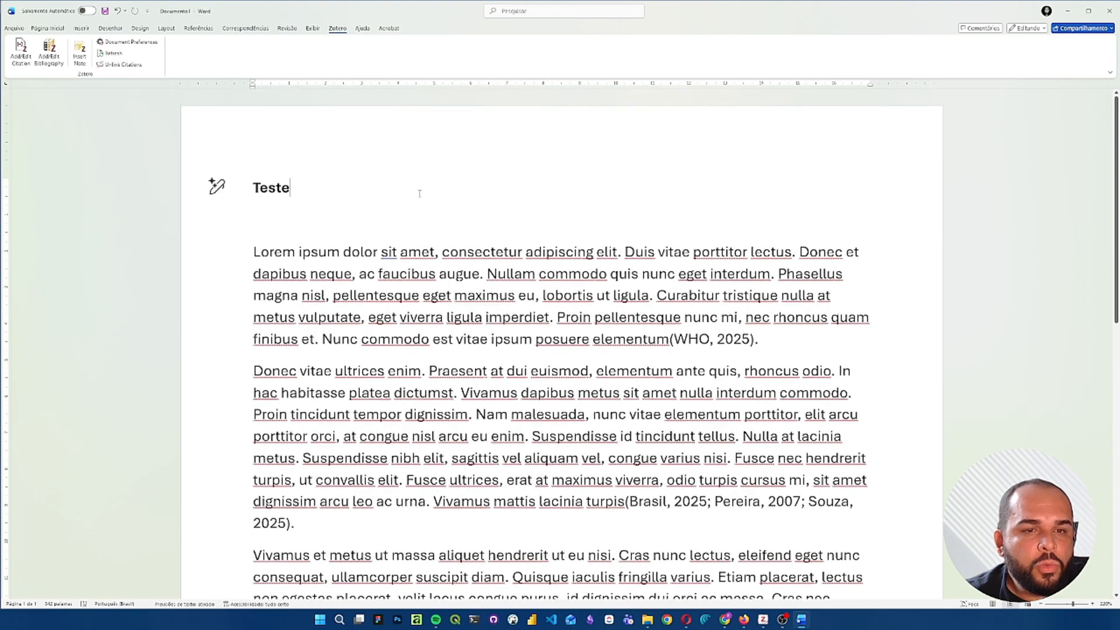
click(311, 221)
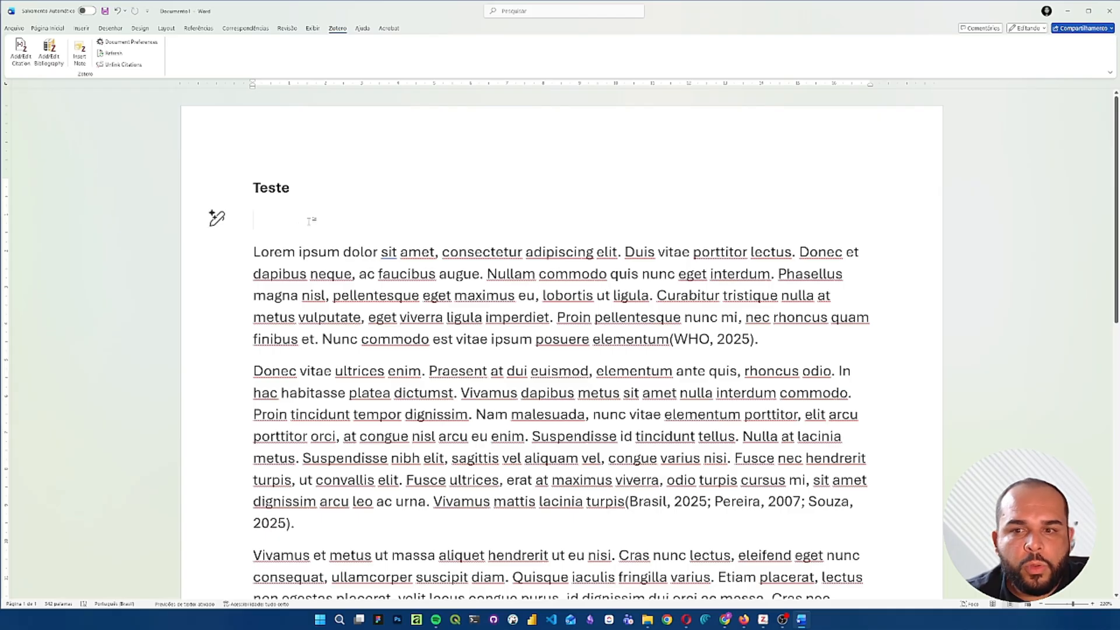